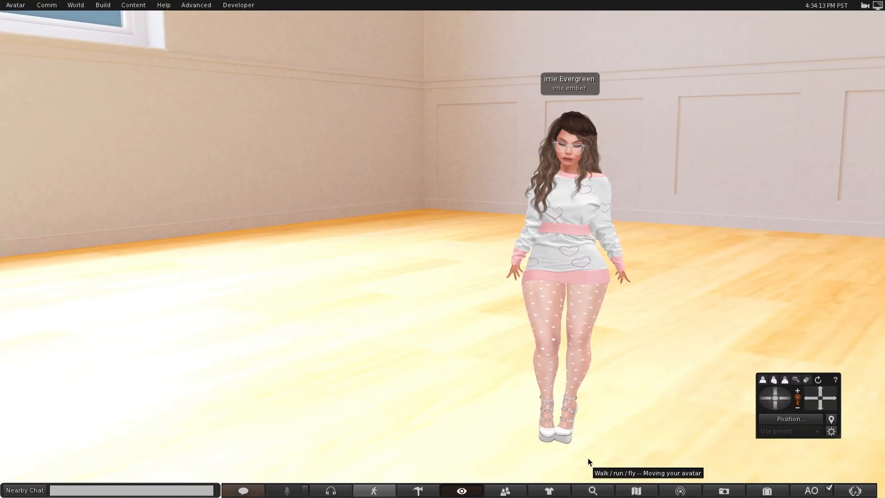
# - Open the build tools and create a cube on the floor beside the avatar
pyautogui.moveTo(421, 363)
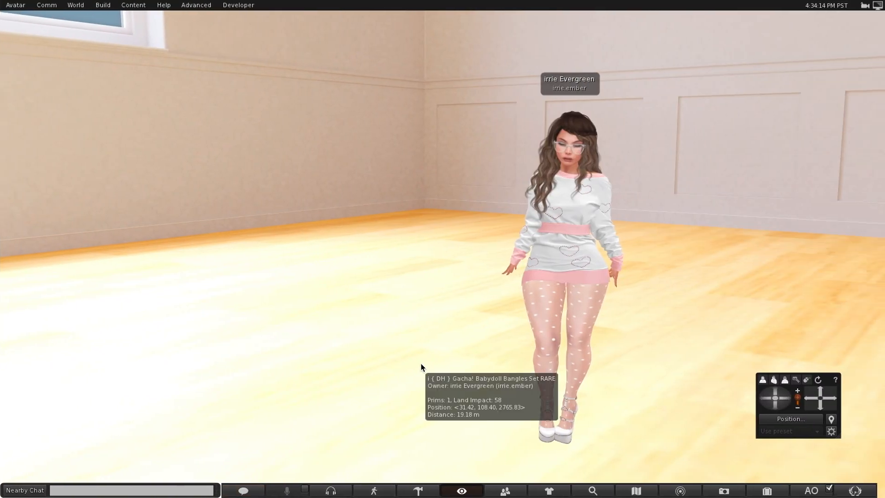
pyautogui.click(416, 491)
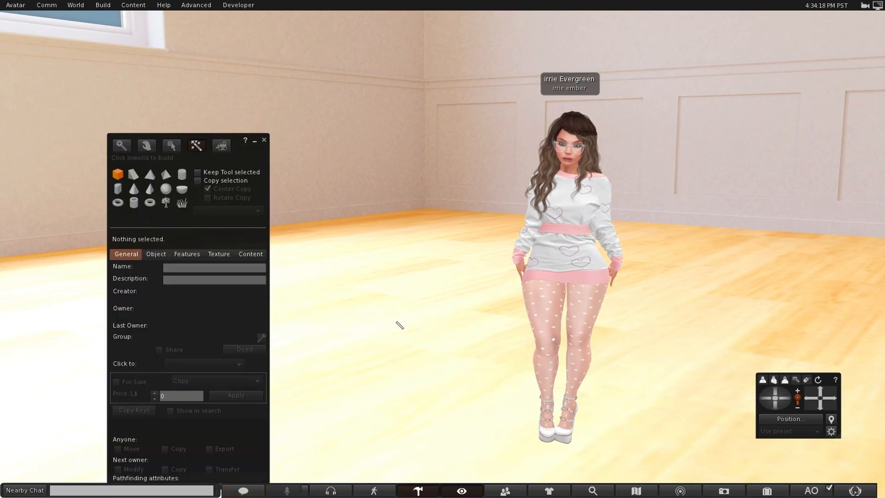
pyautogui.click(399, 331)
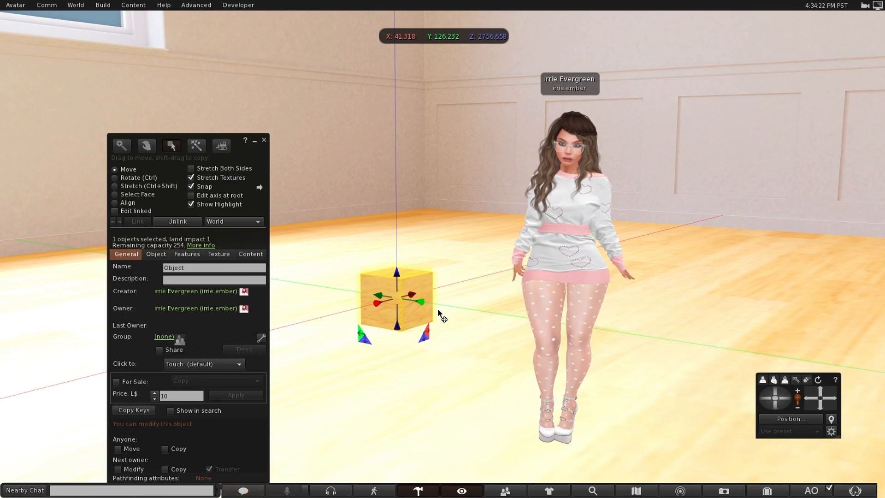
pyautogui.scroll(-5, 439, 314)
pyautogui.scroll(2, 439, 313)
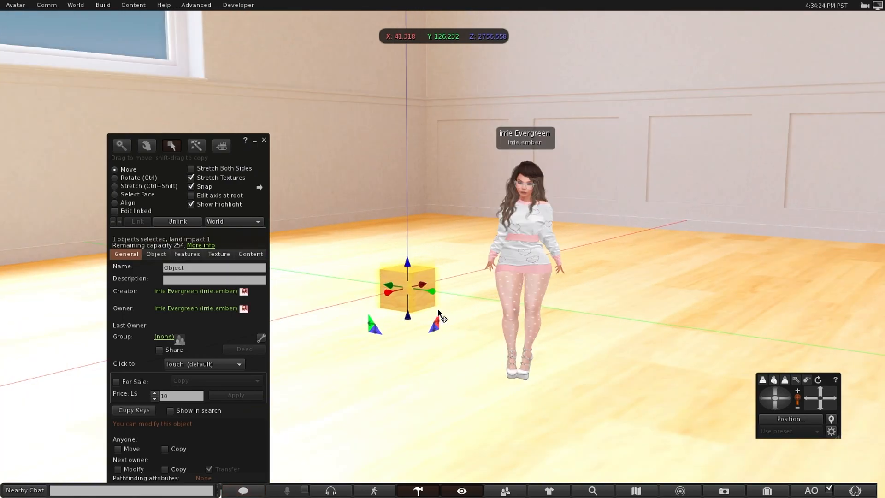
pyautogui.moveTo(269, 164); pyautogui.dragTo(279, 84)
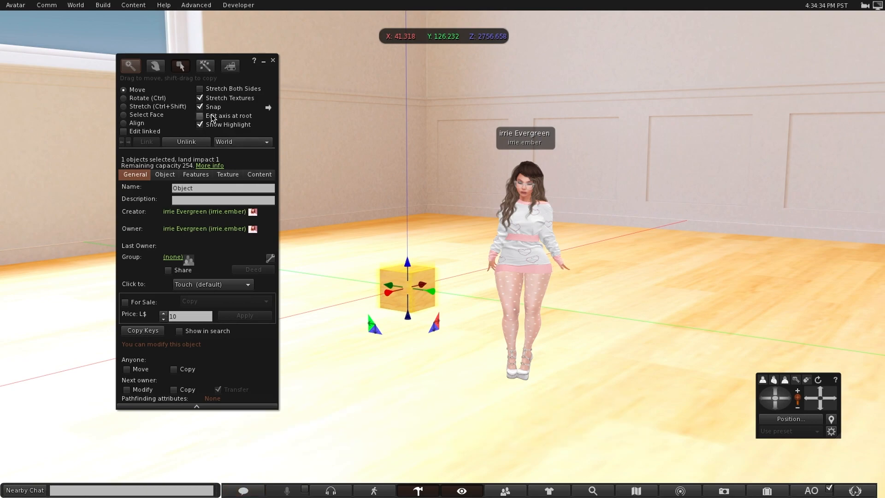
# - Switch to Select Face mode and select the box's front face and top face individually
pyautogui.click(124, 115)
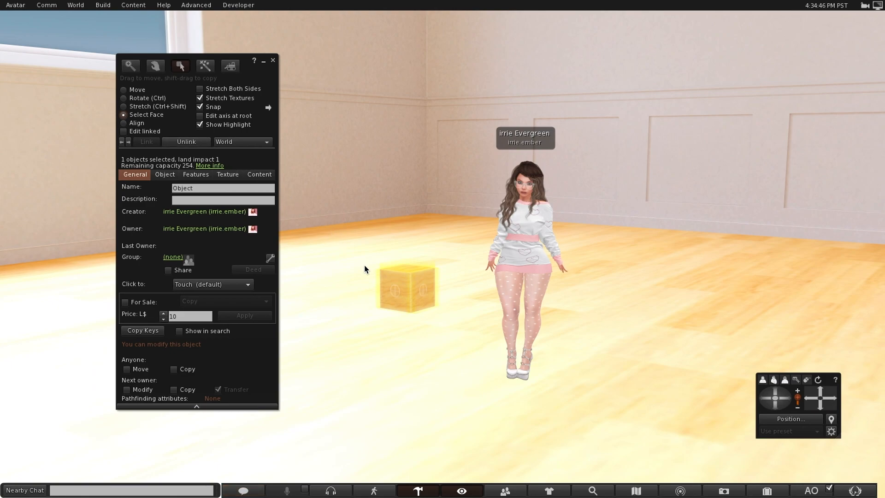
pyautogui.scroll(5, 392, 282)
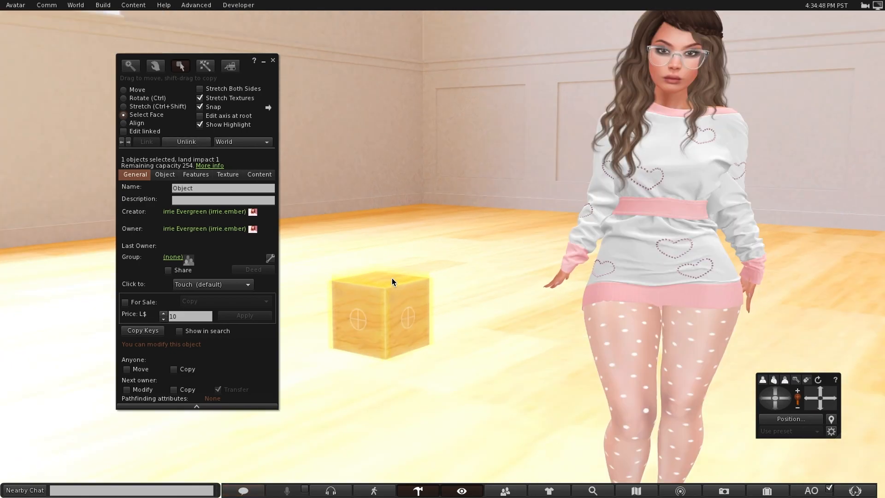
pyautogui.scroll(3, 393, 282)
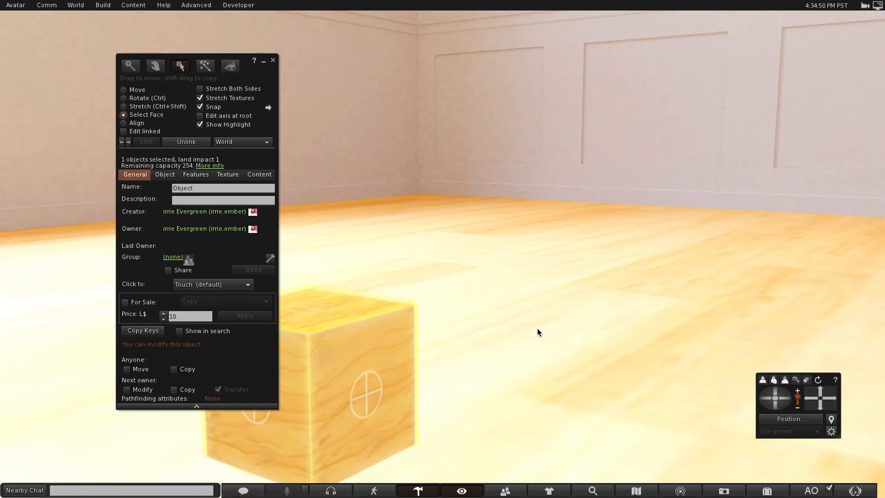
pyautogui.click(809, 398)
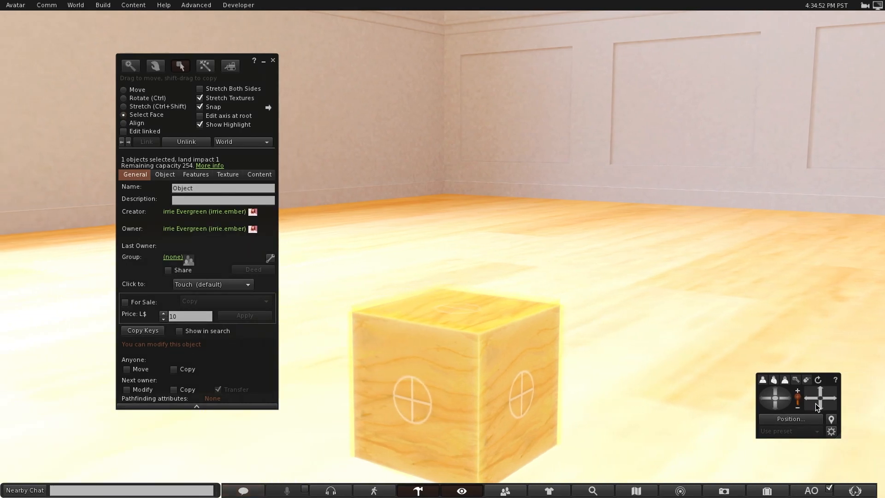
pyautogui.click(820, 406)
pyautogui.click(407, 302)
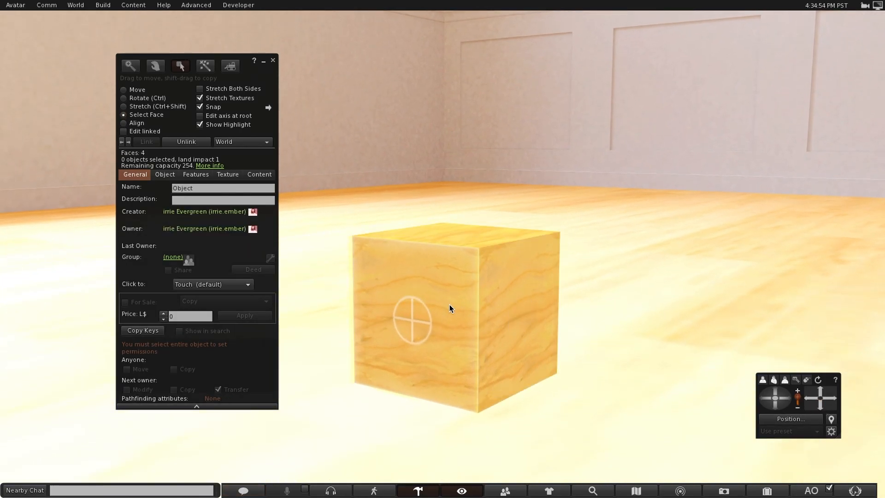
pyautogui.click(413, 310)
pyautogui.click(446, 241)
# - Select the box's front, side and top faces one at a time, finishing on the front face
pyautogui.click(778, 406)
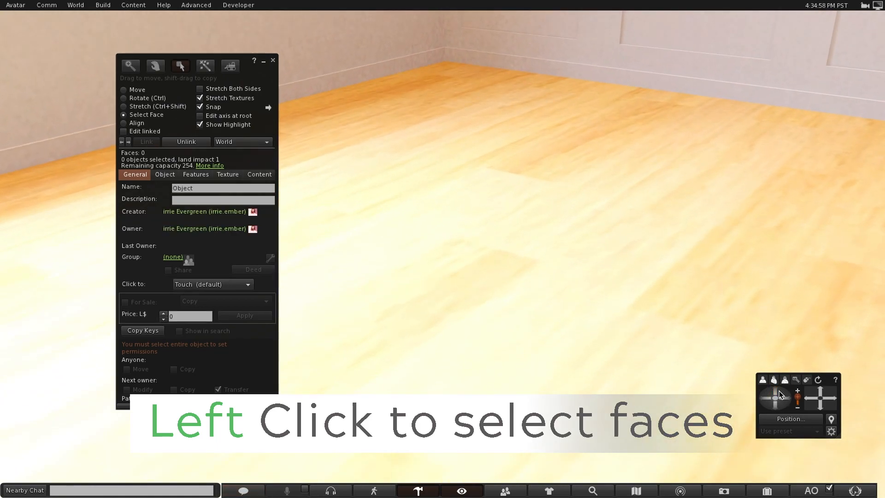
pyautogui.moveTo(778, 406); pyautogui.dragTo(778, 407)
pyautogui.click(417, 390)
pyautogui.click(536, 388)
pyautogui.click(457, 312)
pyautogui.click(415, 389)
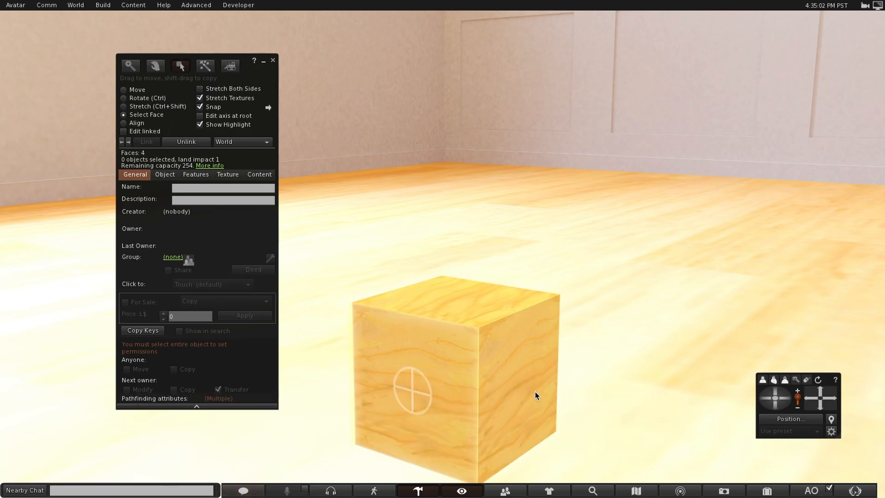
pyautogui.click(535, 390)
pyautogui.click(457, 309)
pyautogui.click(449, 361)
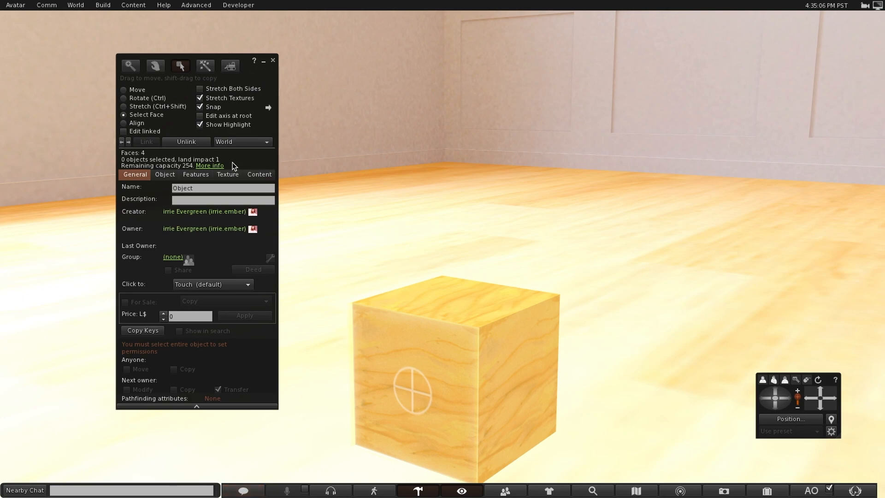
# - Colour the selected front face of the box pure blue (RGB 0, 0, 255)
pyautogui.click(230, 175)
pyautogui.click(138, 197)
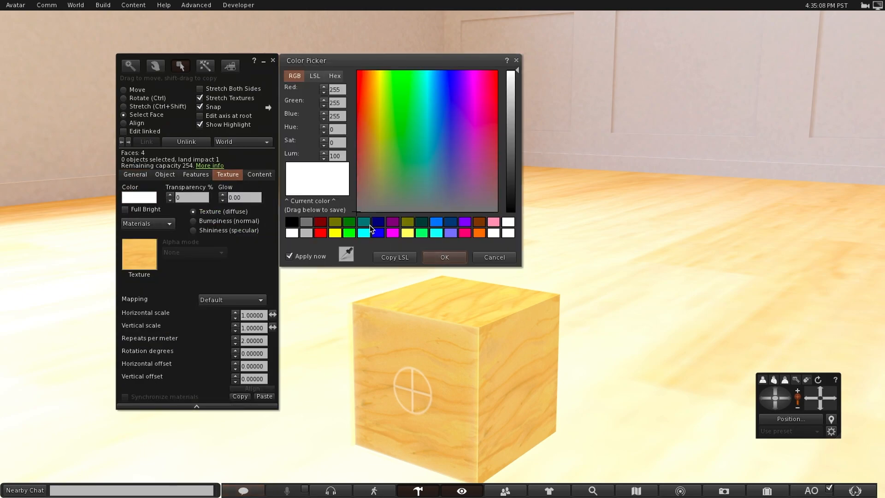
pyautogui.click(378, 233)
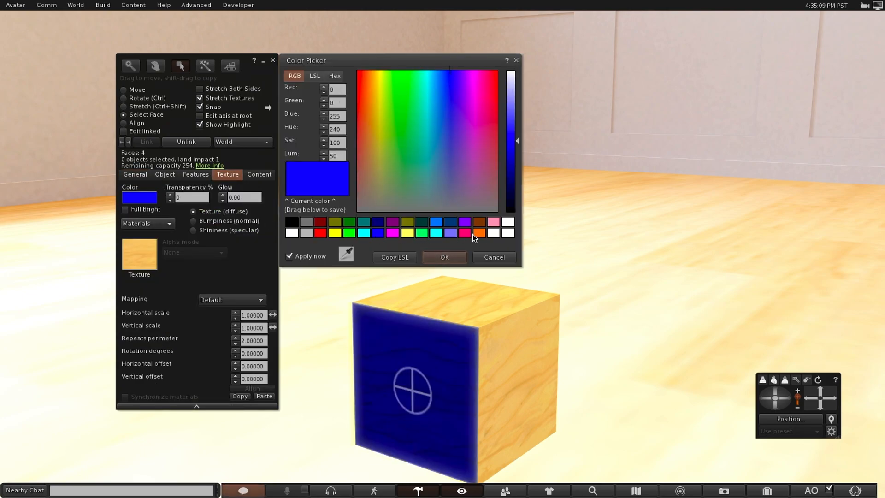
pyautogui.click(455, 256)
# - Reset the front face's colour to white and view the texture picker without applying a different texture
pyautogui.click(130, 201)
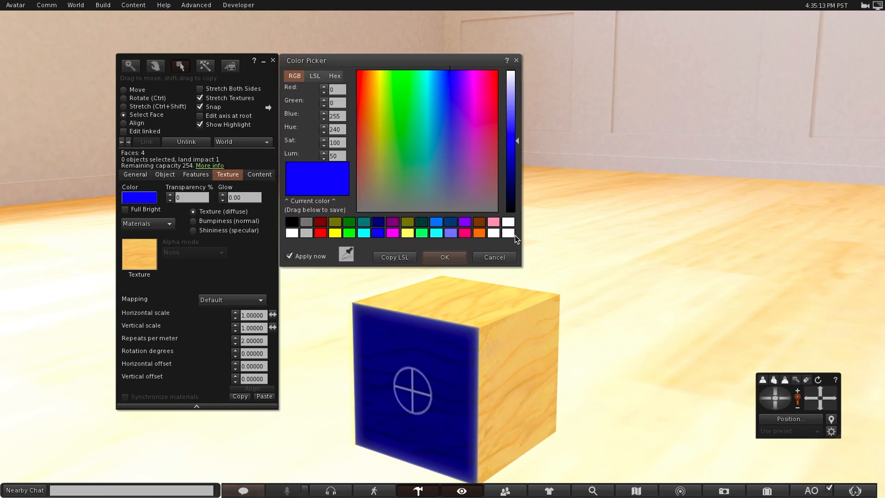
pyautogui.click(508, 233)
pyautogui.click(445, 257)
pyautogui.click(143, 258)
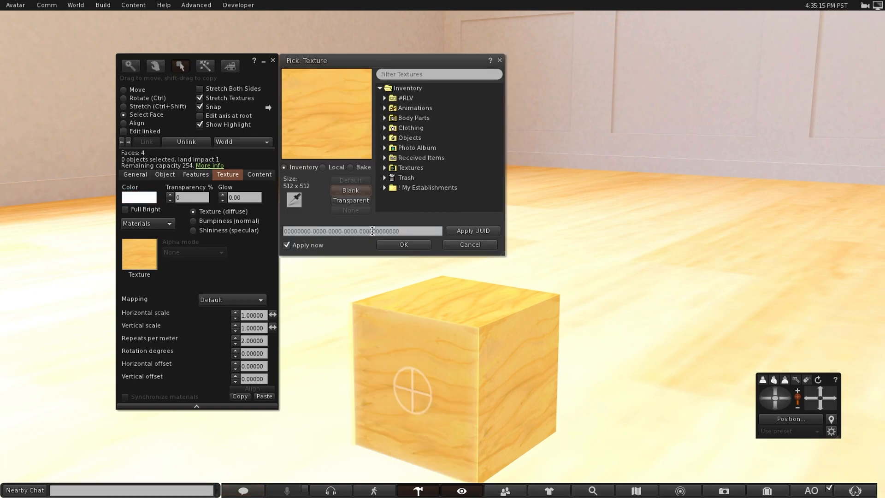
pyautogui.click(471, 245)
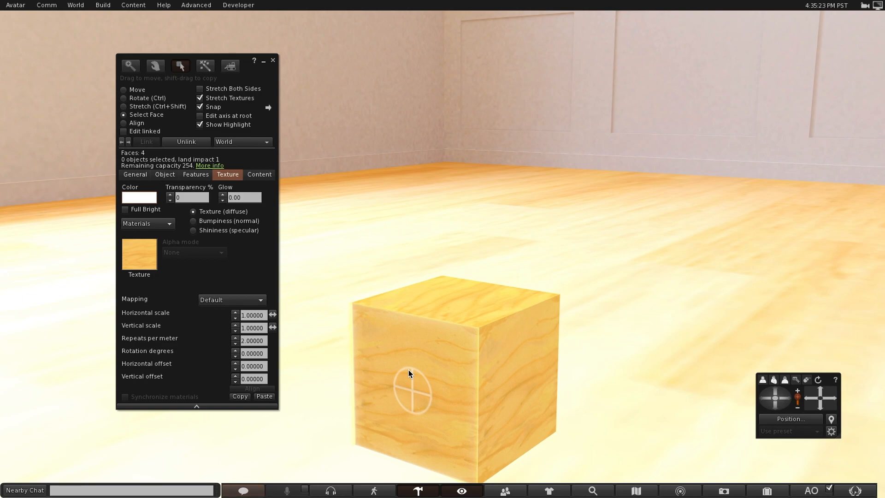
# - Select the box's front, side and top faces together as a multiple-face selection
pyautogui.click(452, 316)
pyautogui.click(439, 376)
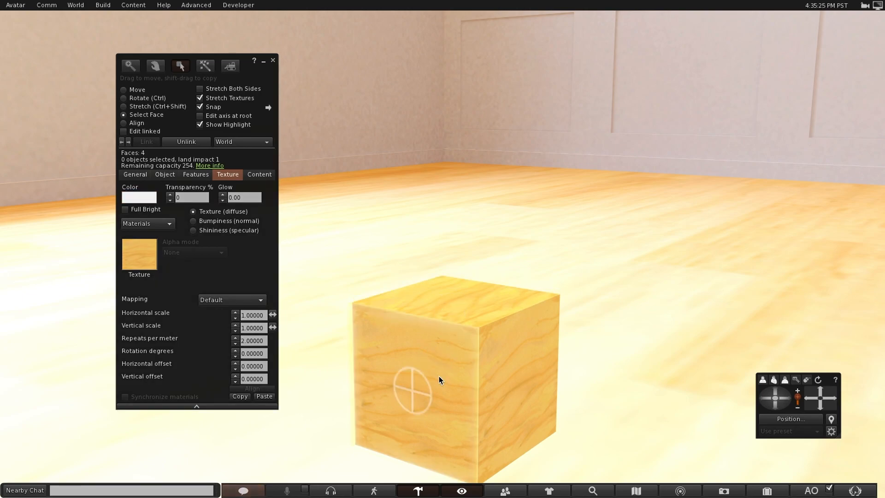
pyautogui.keyDown('shift'); pyautogui.click(514, 378); pyautogui.keyUp('shift')
pyautogui.keyDown('shift'); pyautogui.click(481, 315); pyautogui.keyUp('shift')
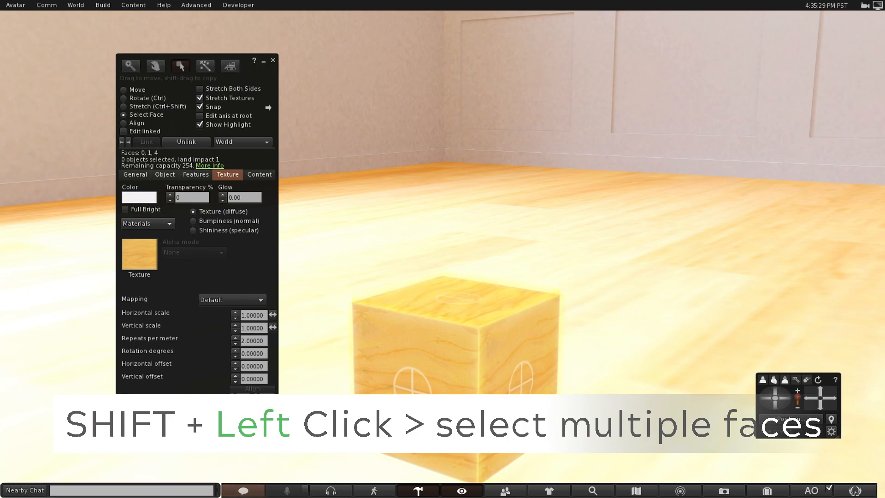
# - Repeat the multiple-face selection, starting from the front face and adding the side and top, ending on the front face
pyautogui.click(414, 383)
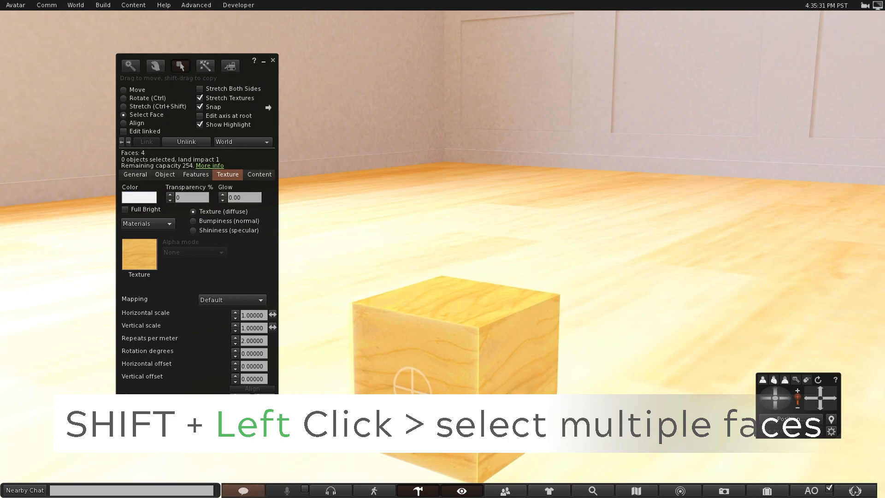
pyautogui.keyDown('shift'); pyautogui.click(511, 386); pyautogui.keyUp('shift')
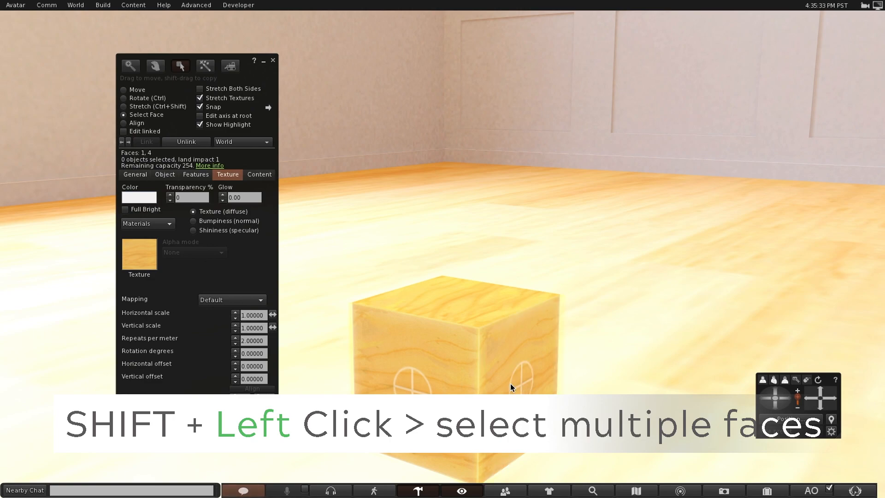
pyautogui.keyDown('shift'); pyautogui.click(482, 294); pyautogui.keyUp('shift')
pyautogui.click(387, 390)
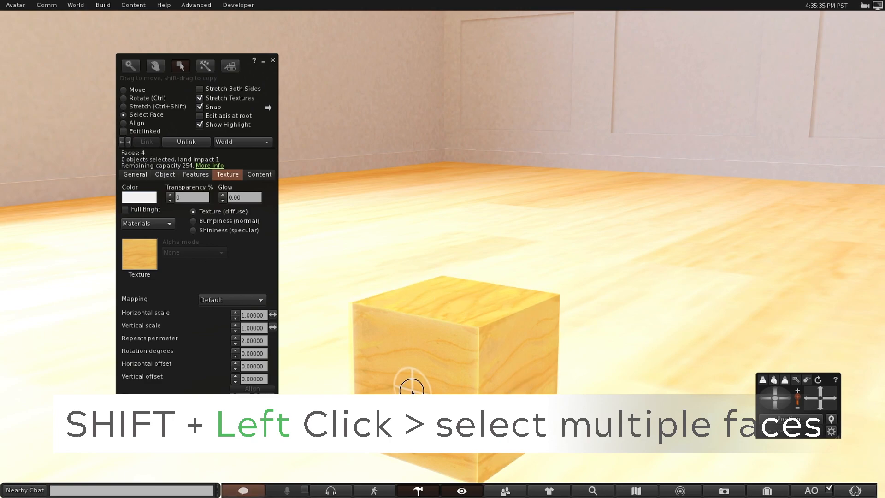
pyautogui.keyDown('shift'); pyautogui.click(536, 390); pyautogui.keyUp('shift')
pyautogui.keyDown('shift'); pyautogui.click(435, 277); pyautogui.keyUp('shift')
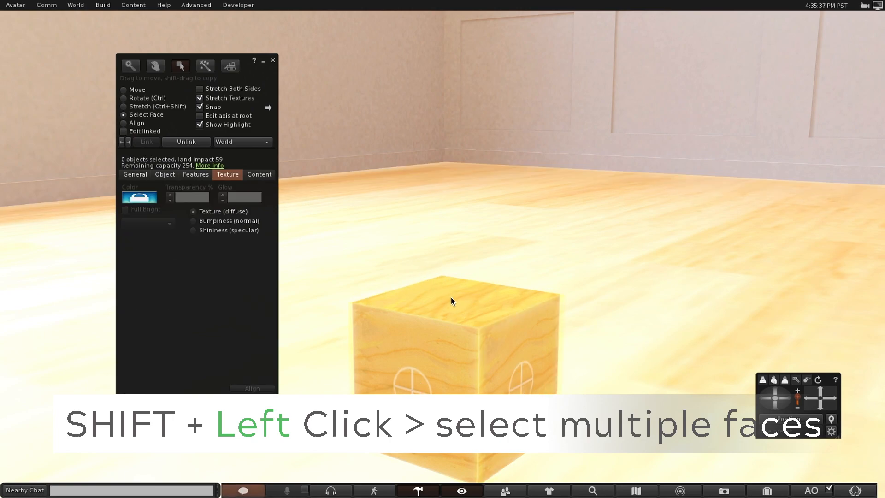
pyautogui.click(443, 380)
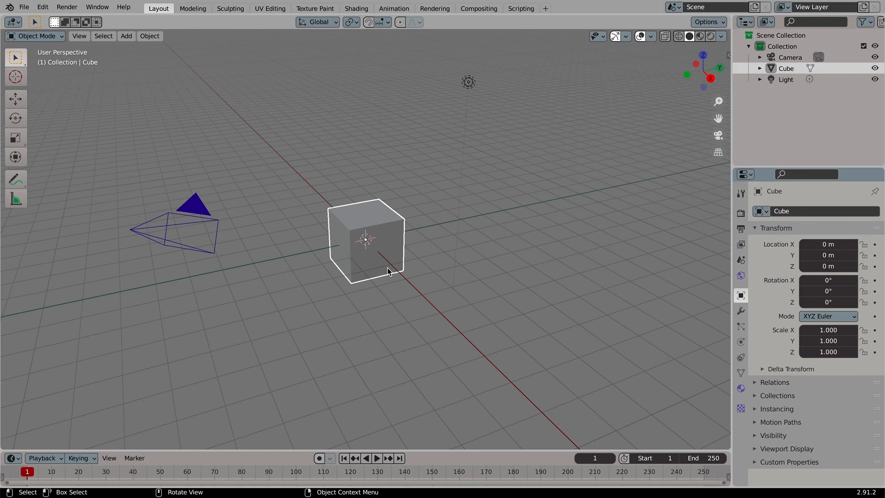
# - In Blender, review the Keymap preferences for mouse selection and 3D view actions, and close the preferences
pyautogui.click(42, 7)
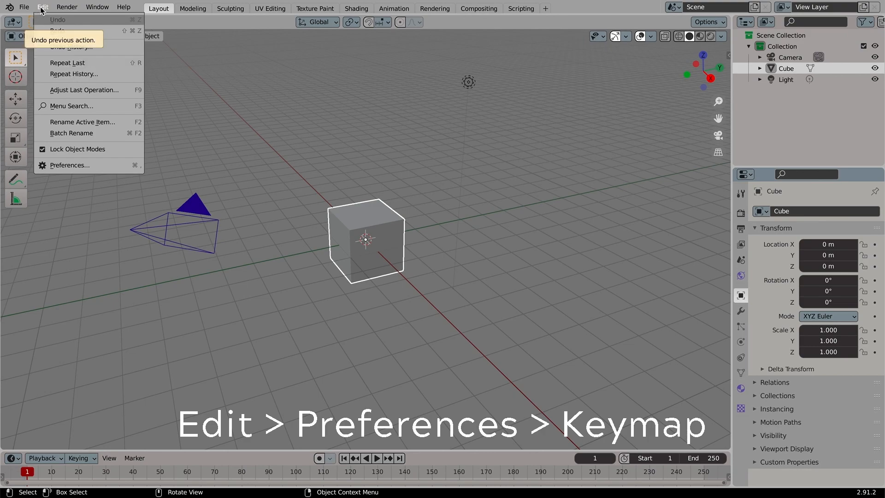
pyautogui.click(76, 165)
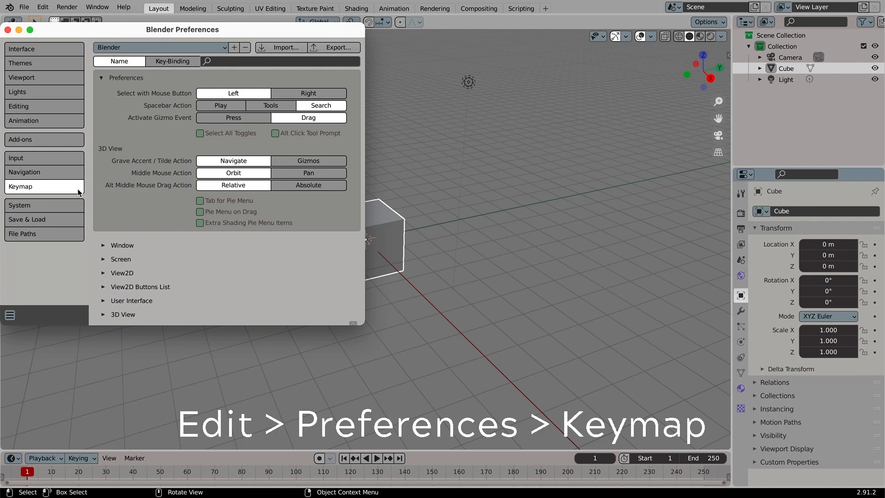
pyautogui.moveTo(149, 35); pyautogui.dragTo(149, 45)
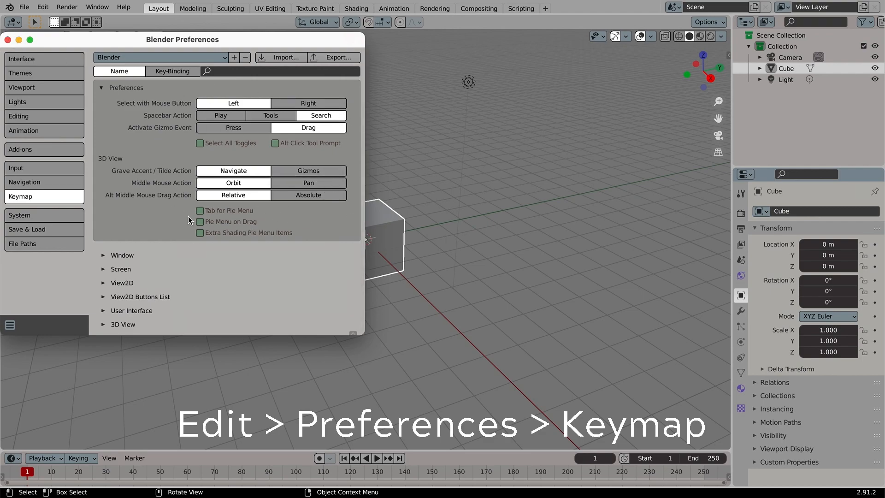
pyautogui.click(7, 40)
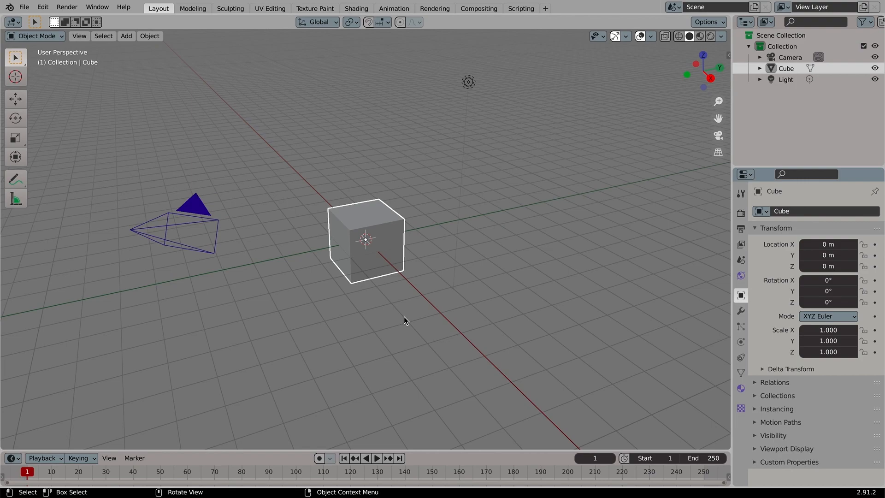
# - Switch the default cube to Edit Mode, back to Object Mode, and into Edit Mode again
pyautogui.moveTo(355, 251)
pyautogui.mouseDown(button='middle')
pyautogui.moveTo(355, 238)
pyautogui.moveTo(355, 247)
pyautogui.mouseUp(button='middle')
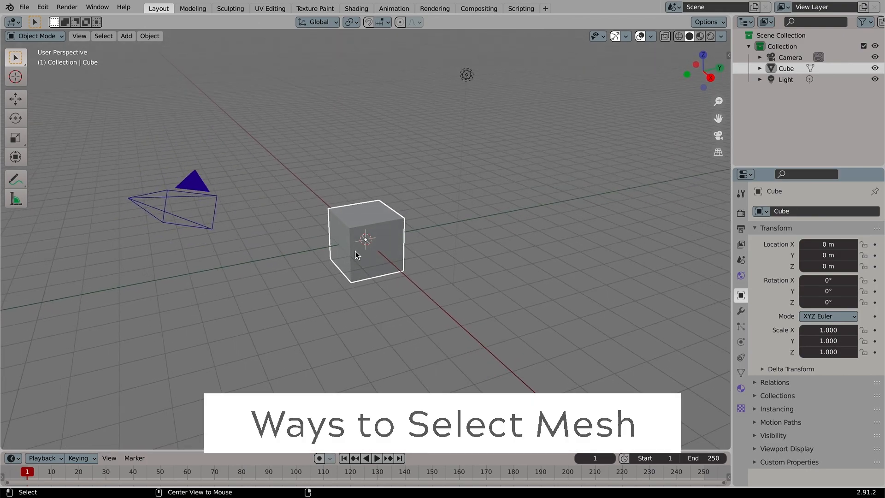
pyautogui.scroll(5, 355, 255)
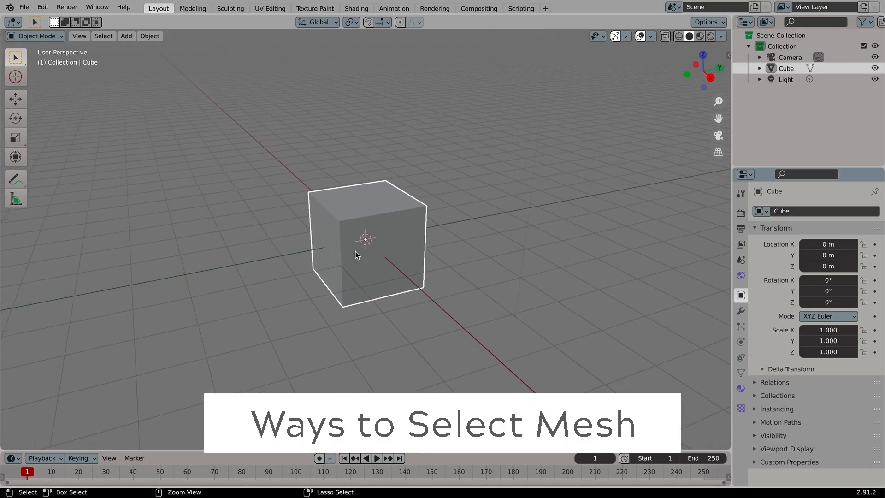
pyautogui.moveTo(360, 250); pyautogui.dragTo(359, 256, button='middle')
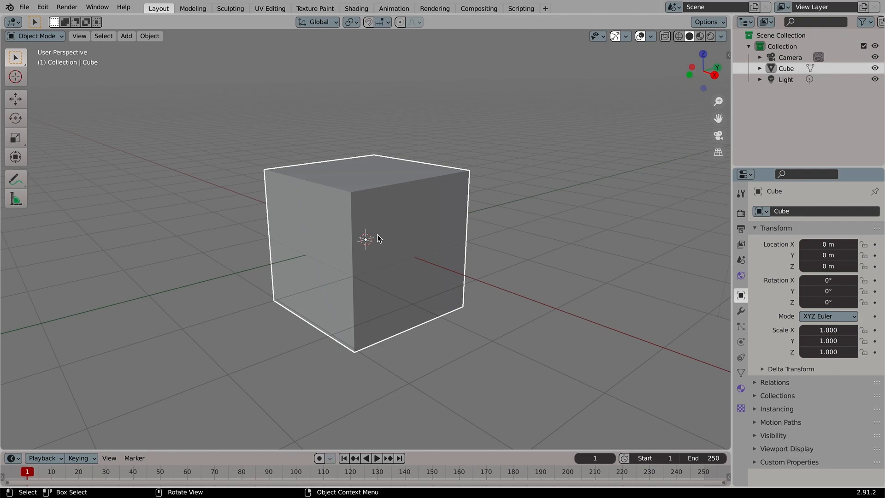
pyautogui.press('Tab')
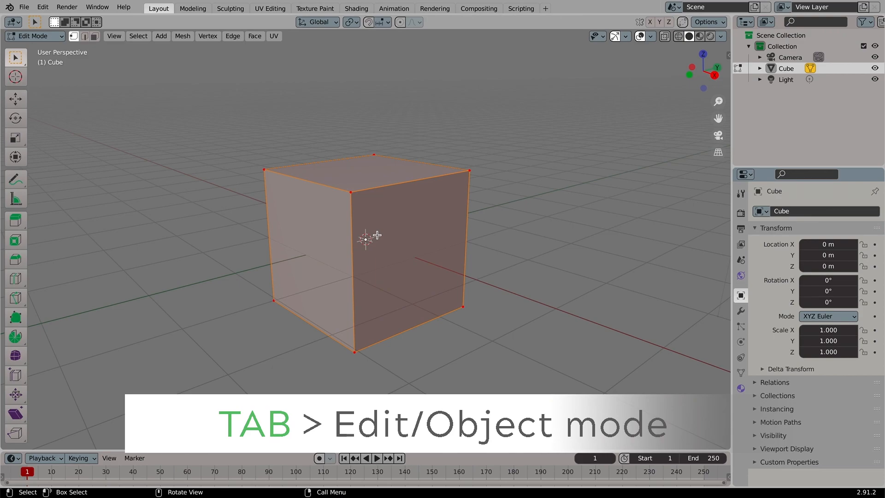
pyautogui.press('Tab')
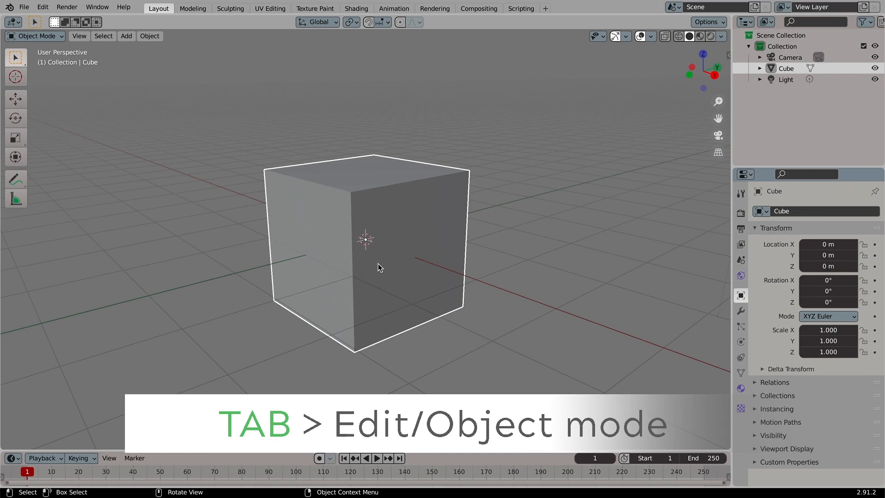
pyautogui.press('Tab')
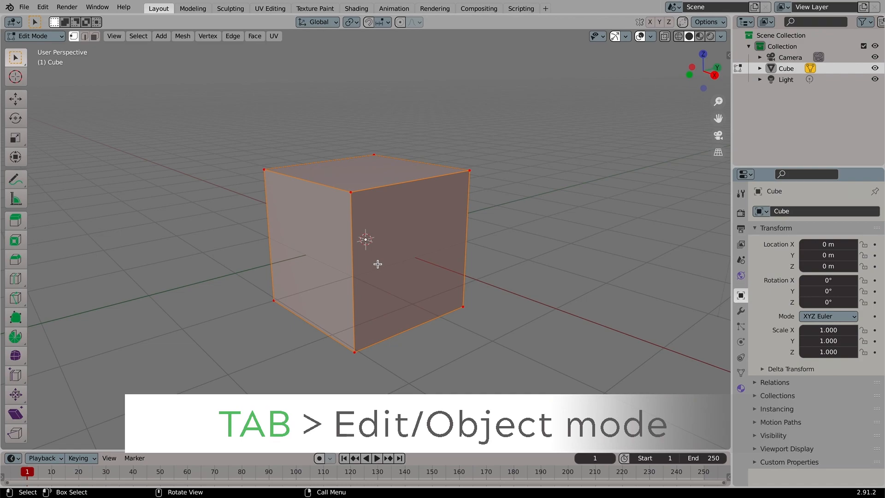
# - Toggle the cube out of and back into Edit Mode, and clear the selection of its whole mesh
pyautogui.press('Tab')
pyautogui.press('Tab')
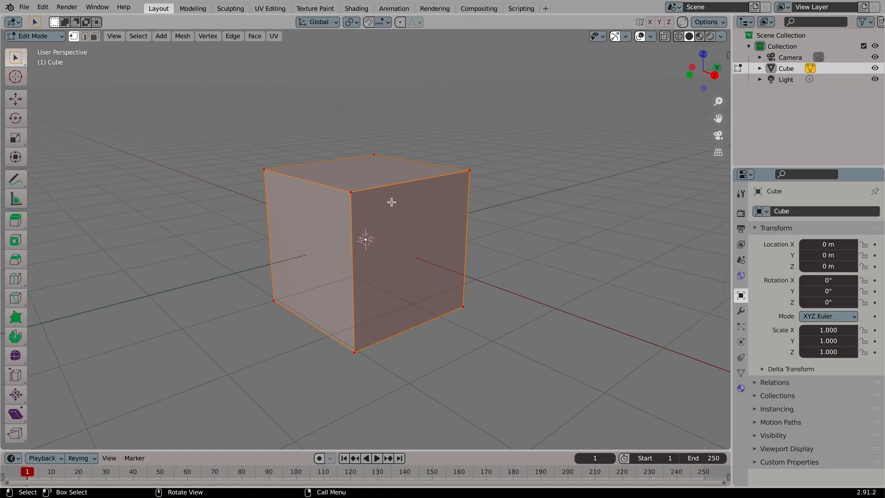
pyautogui.press('a')
pyautogui.press('a')
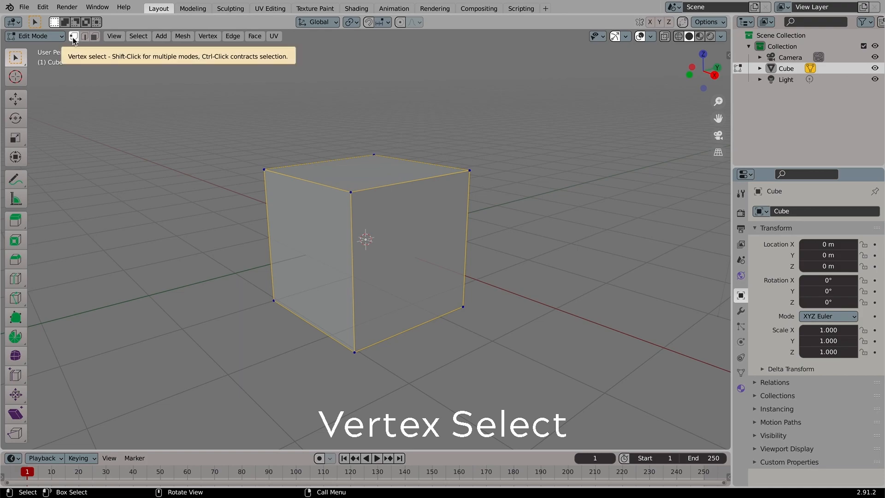
# - In vertex selection mode, select single corners one after another: near top, far top, lower right and upper left
pyautogui.click(351, 192)
pyautogui.click(374, 154)
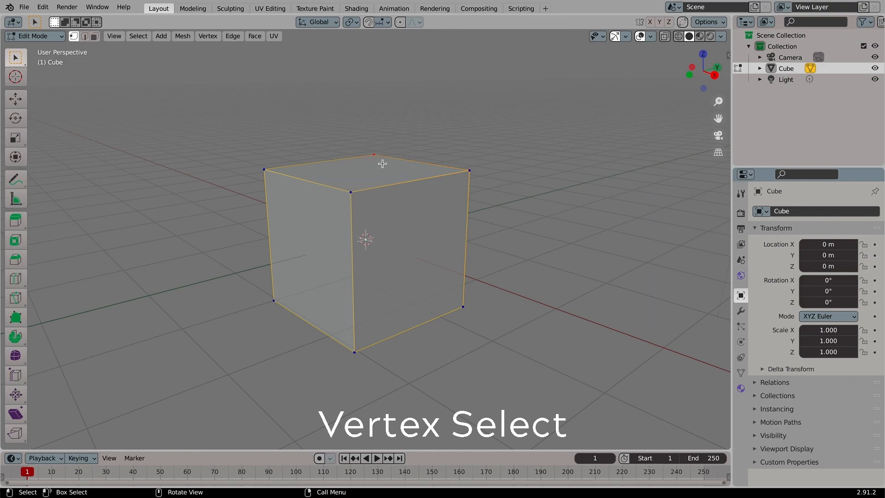
pyautogui.click(463, 306)
pyautogui.click(264, 170)
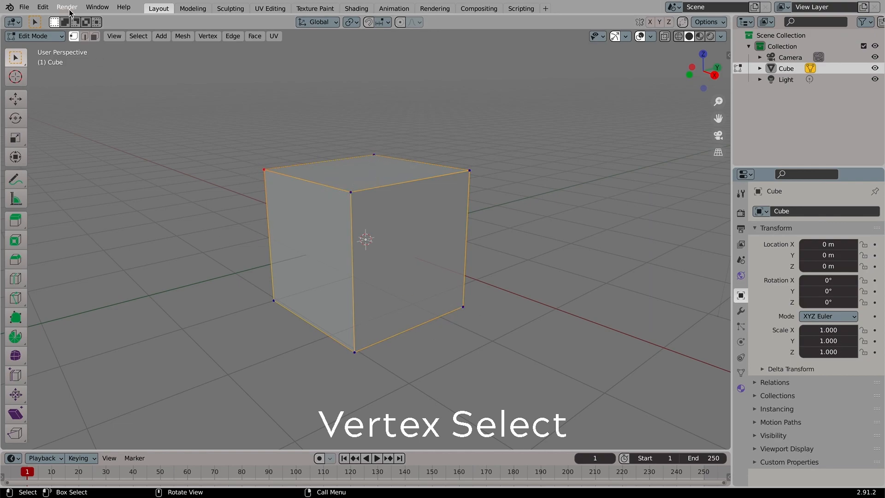
# - Change to edge selection mode and select individual vertical and top edges of the cube one after another
pyautogui.click(84, 37)
pyautogui.click(292, 178)
pyautogui.click(352, 259)
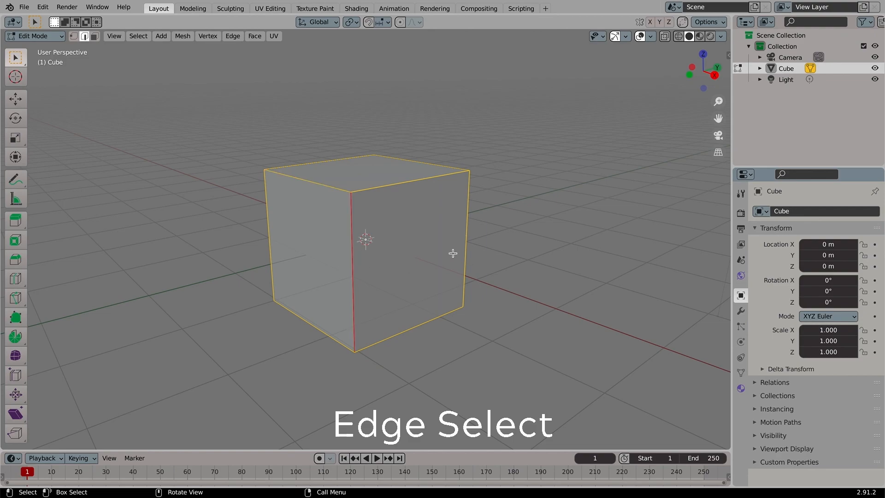
pyautogui.click(462, 227)
pyautogui.click(397, 183)
pyautogui.click(304, 185)
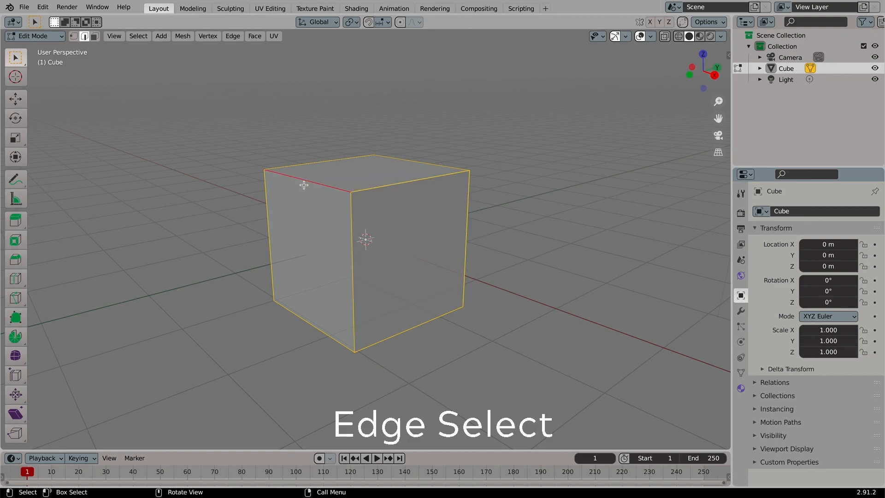
pyautogui.click(306, 157)
pyautogui.click(429, 156)
pyautogui.click(463, 213)
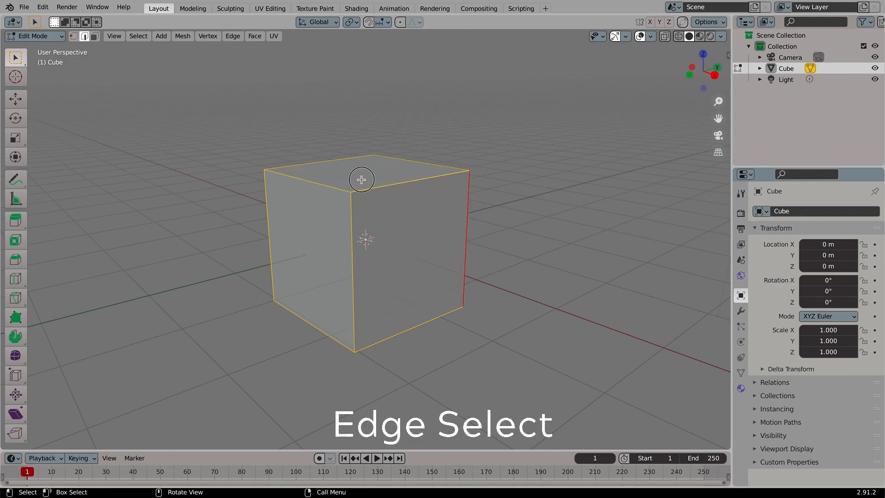
pyautogui.click(361, 179)
# - Change to face selection mode and select the left, right and top faces singly in turn, ending on the right face
pyautogui.click(95, 37)
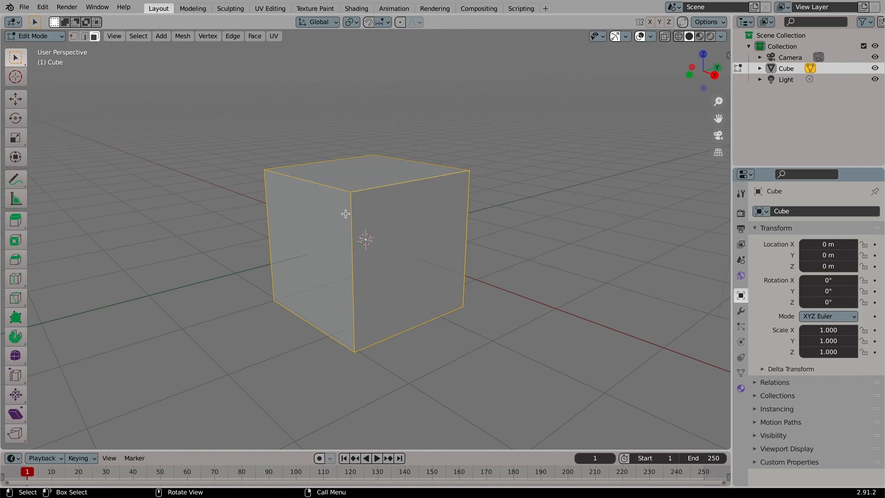
pyautogui.click(330, 243)
pyautogui.click(390, 246)
pyautogui.click(367, 179)
pyautogui.click(332, 239)
pyautogui.click(423, 259)
pyautogui.click(390, 174)
pyautogui.click(318, 243)
pyautogui.click(396, 258)
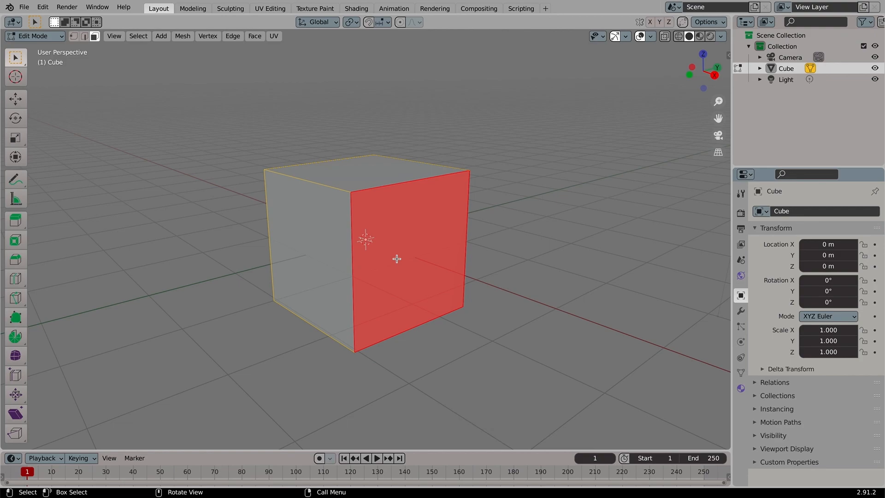
# - Select the cube's left face and add the right and top faces to the selection
pyautogui.click(338, 219)
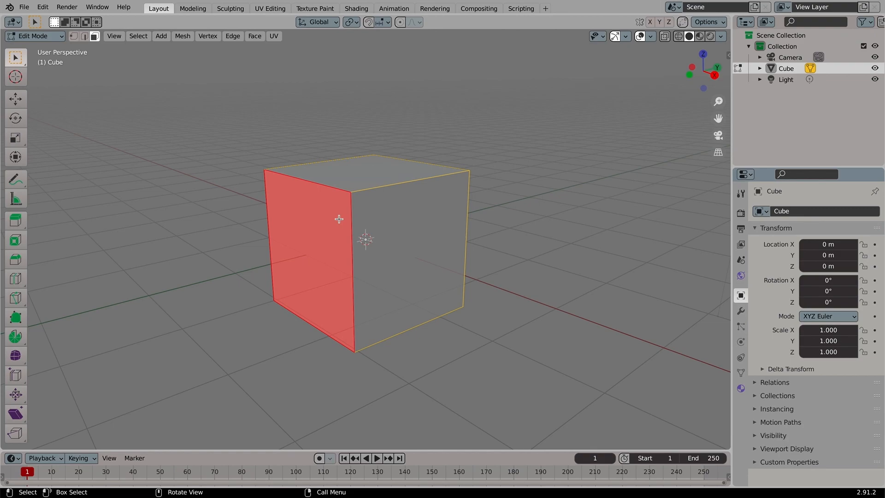
pyautogui.keyDown('shift'); pyautogui.click(417, 245); pyautogui.keyUp('shift')
pyautogui.keyDown('shift'); pyautogui.click(377, 176); pyautogui.keyUp('shift')
# - Restart the multiple-face selection from the left face, adding the right and top faces and the two side faces behind
pyautogui.click(331, 241)
pyautogui.keyDown('shift'); pyautogui.click(395, 262); pyautogui.keyUp('shift')
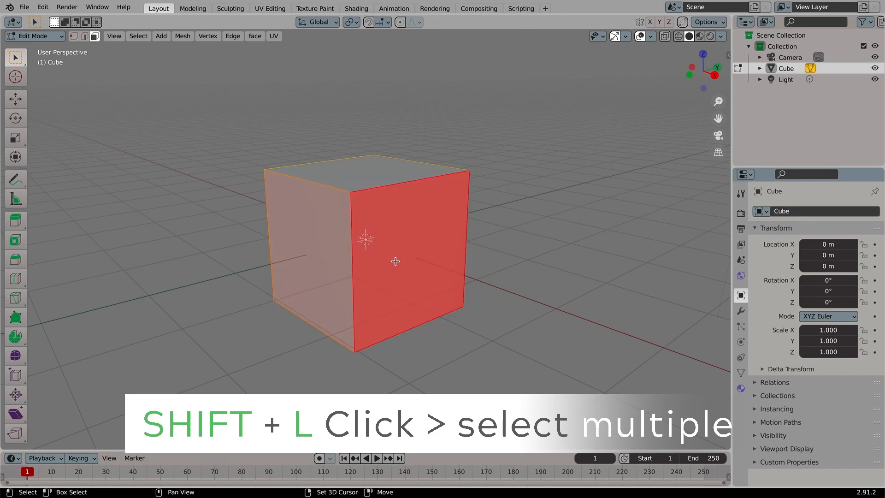
pyautogui.keyDown('shift'); pyautogui.click(369, 178); pyautogui.keyUp('shift')
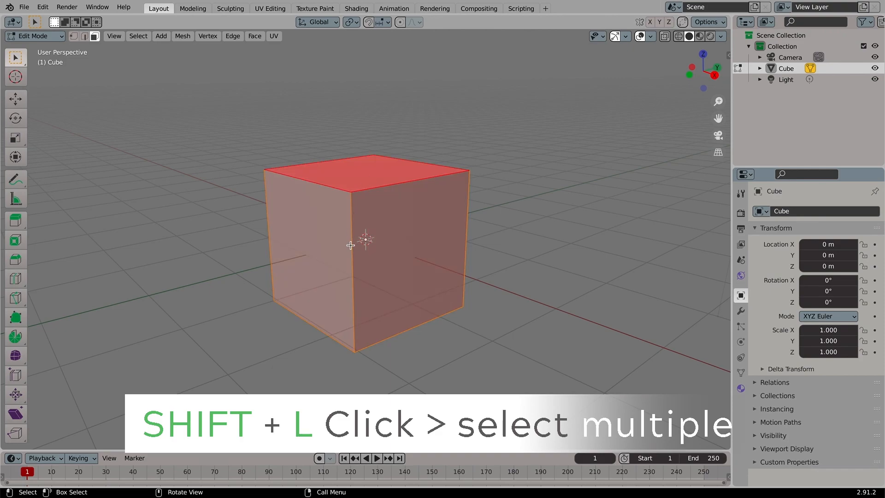
pyautogui.moveTo(350, 246); pyautogui.dragTo(229, 245, button='middle')
pyautogui.keyDown('shift'); pyautogui.click(378, 237); pyautogui.keyUp('shift')
pyautogui.moveTo(378, 237); pyautogui.dragTo(428, 238, button='middle')
pyautogui.keyDown('shift'); pyautogui.click(428, 238); pyautogui.keyUp('shift')
pyautogui.moveTo(315, 239); pyautogui.dragTo(324, 238, button='middle')
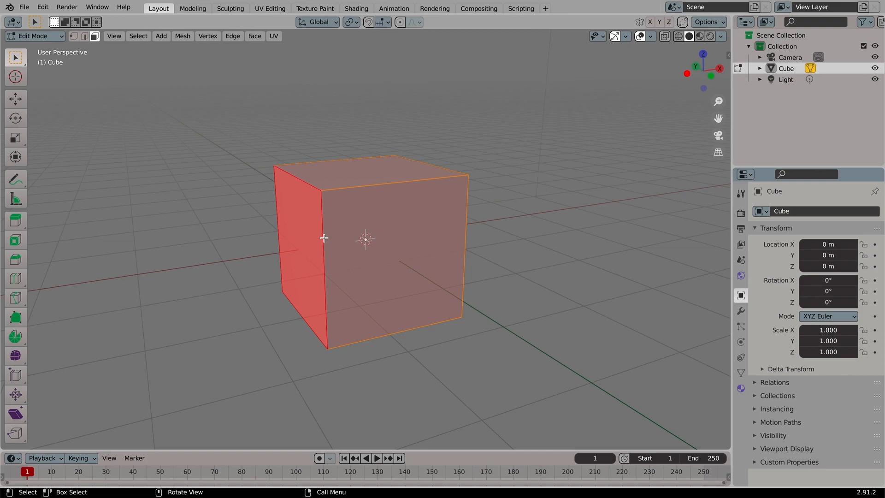
# - Deselect all faces, select the entire cube mesh, and deselect everything again
pyautogui.hotkey('alt', 'a')
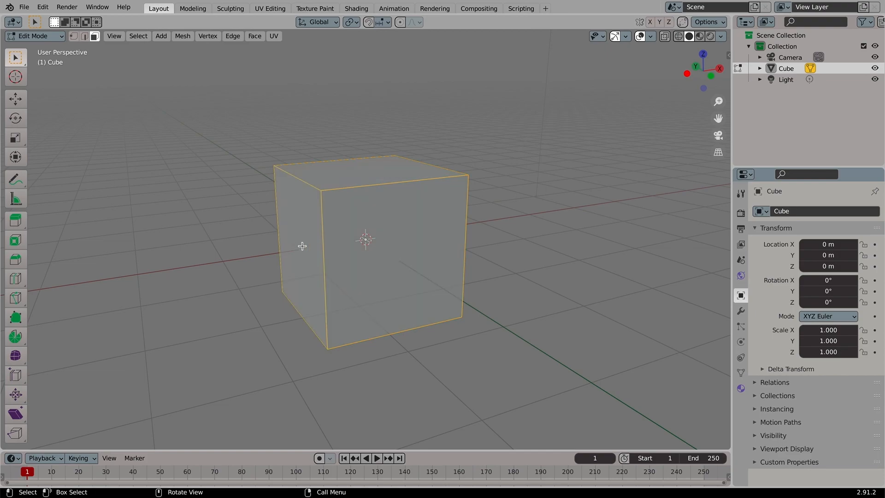
pyautogui.moveTo(302, 245); pyautogui.dragTo(304, 246, button='middle')
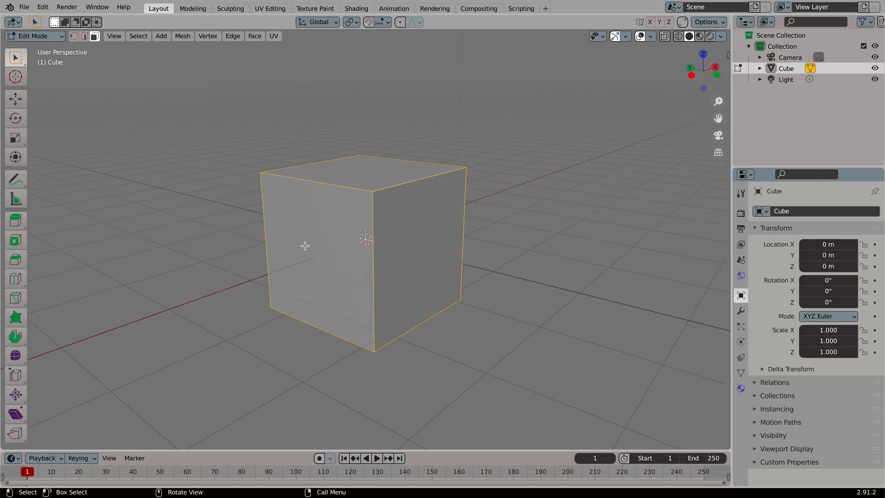
pyautogui.press('a')
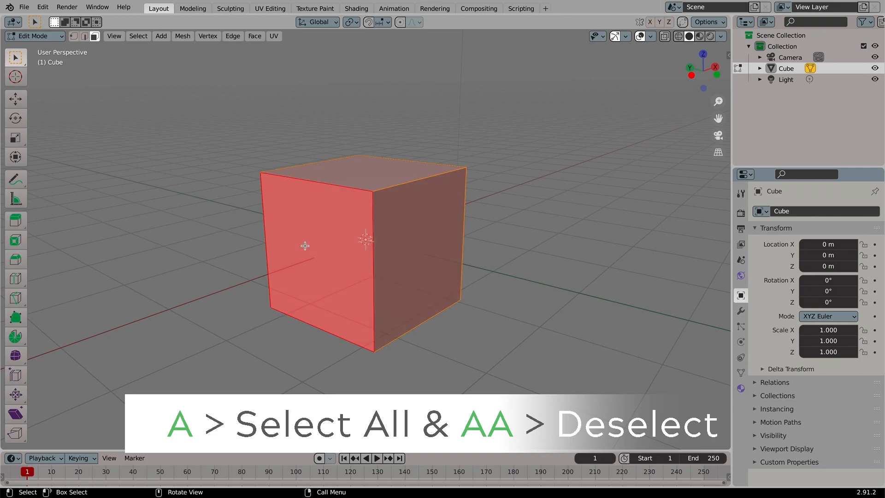
pyautogui.press('a')
pyautogui.press('a')
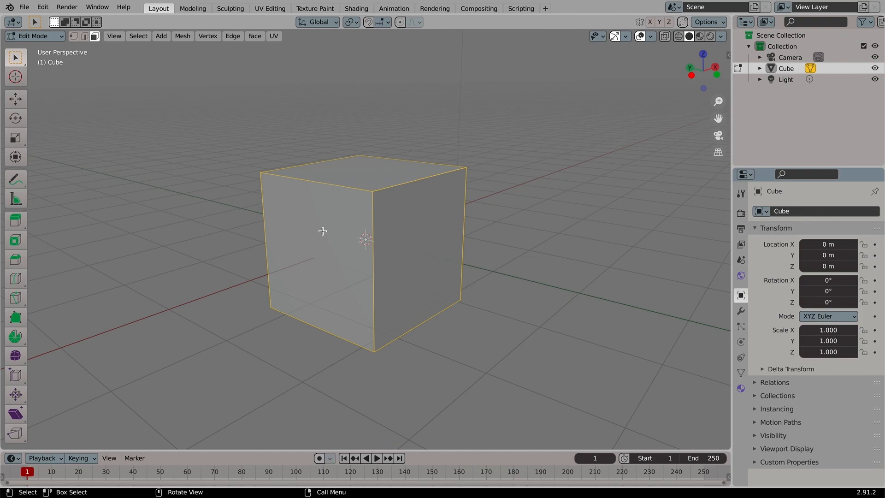
# - Add a single vertical loop cut through the middle of the cube and clear the selection
pyautogui.hotkey('ctrl', 'r')
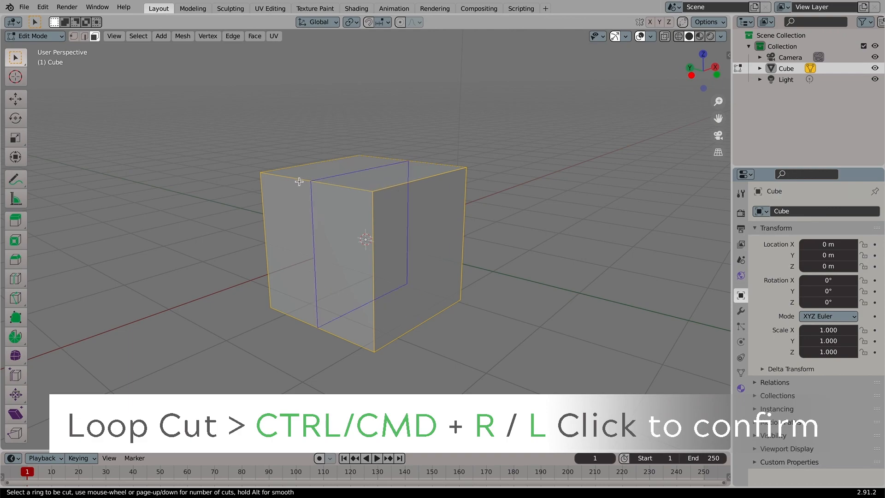
pyautogui.click(337, 187)
pyautogui.click(342, 187)
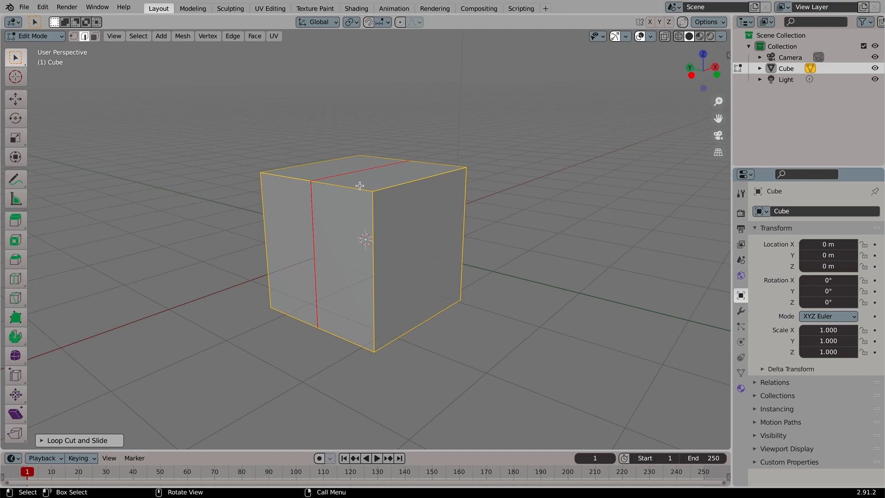
pyautogui.press('a')
pyautogui.press('a')
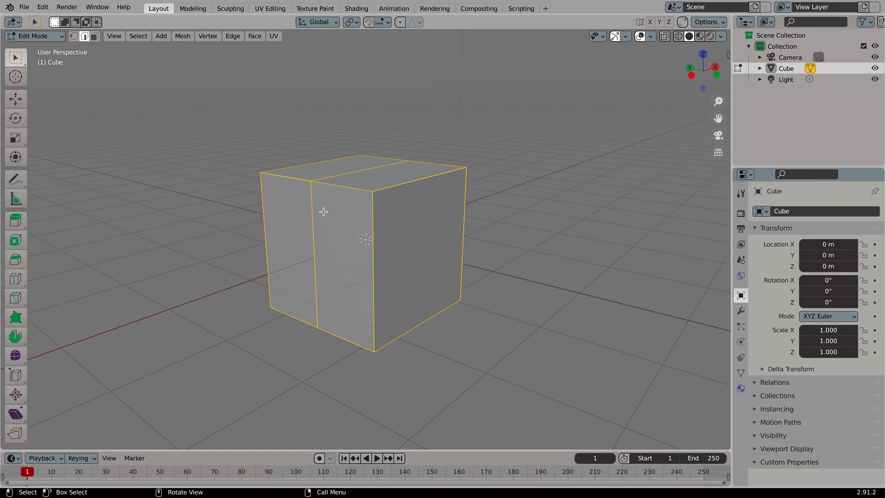
# - In edge selection mode, select the loop cut's edges one by one, adding those on the front and underside
pyautogui.moveTo(367, 238); pyautogui.dragTo(335, 245, button='middle')
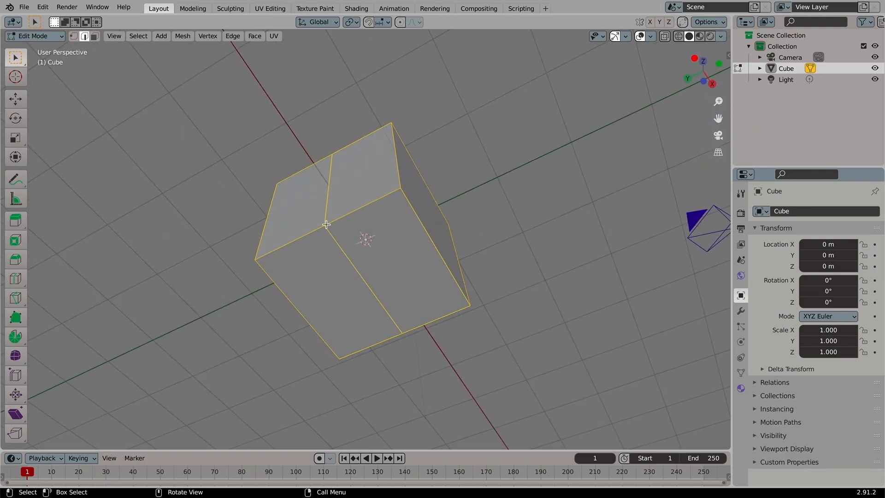
pyautogui.moveTo(358, 172); pyautogui.dragTo(358, 170, button='middle')
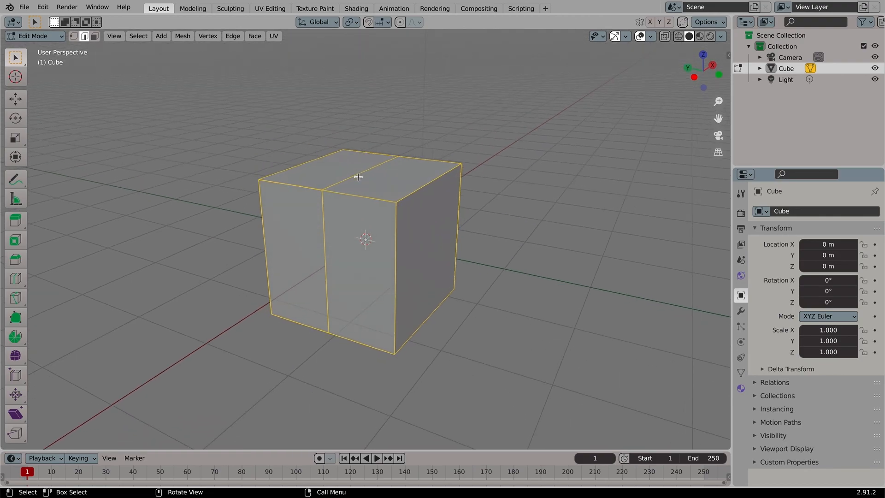
pyautogui.click(360, 175)
pyautogui.click(86, 39)
pyautogui.keyDown('shift'); pyautogui.click(326, 236); pyautogui.keyUp('shift')
pyautogui.moveTo(369, 262)
pyautogui.mouseDown(button='middle')
pyautogui.moveTo(362, 258)
pyautogui.moveTo(363, 272)
pyautogui.mouseUp(button='middle')
pyautogui.keyDown('shift'); pyautogui.click(364, 284); pyautogui.keyUp('shift')
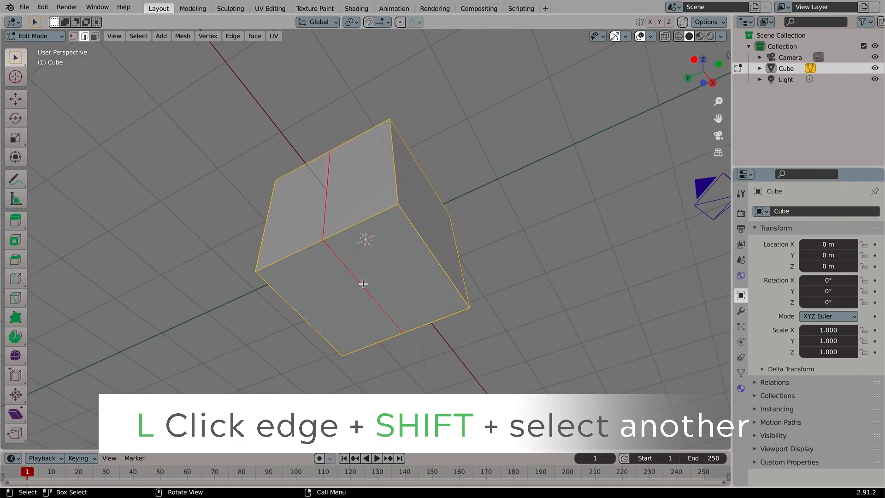
# - Clear the edge selection and select the entire centre edge loop in one go
pyautogui.moveTo(361, 227); pyautogui.dragTo(358, 253, button='middle')
pyautogui.hotkey('alt', 'a')
pyautogui.moveTo(363, 245); pyautogui.dragTo(363, 246, button='middle')
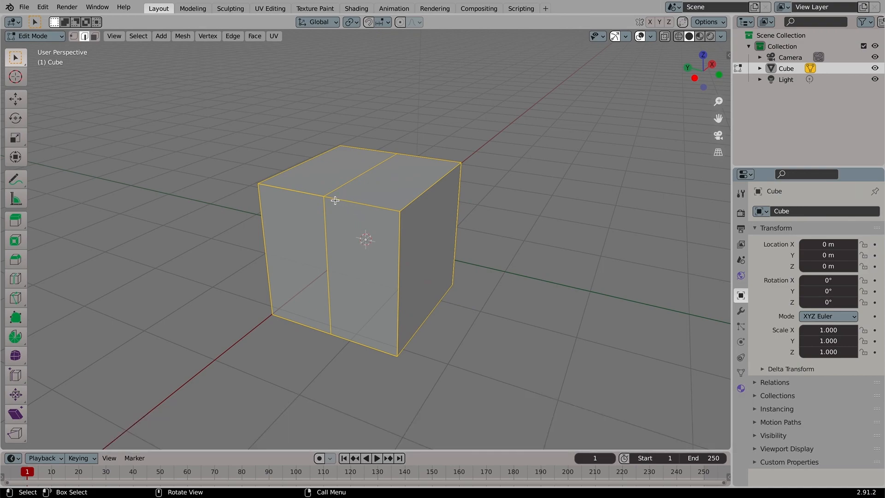
pyautogui.keyDown('alt'); pyautogui.click(325, 228); pyautogui.keyUp('alt')
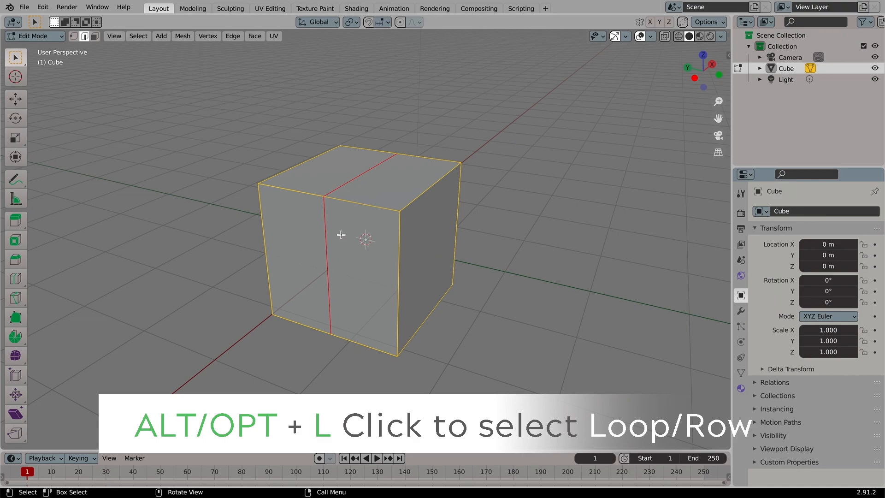
# - Repeat deselecting everything and selecting the whole centre edge loop two more times, ending with the loop selected
pyautogui.hotkey('alt', 'a')
pyautogui.keyDown('alt'); pyautogui.click(327, 228); pyautogui.keyUp('alt')
pyautogui.press('a')
pyautogui.press('a')
pyautogui.keyDown('alt'); pyautogui.click(328, 258); pyautogui.keyUp('alt')
pyautogui.moveTo(358, 287); pyautogui.dragTo(359, 287, button='middle')
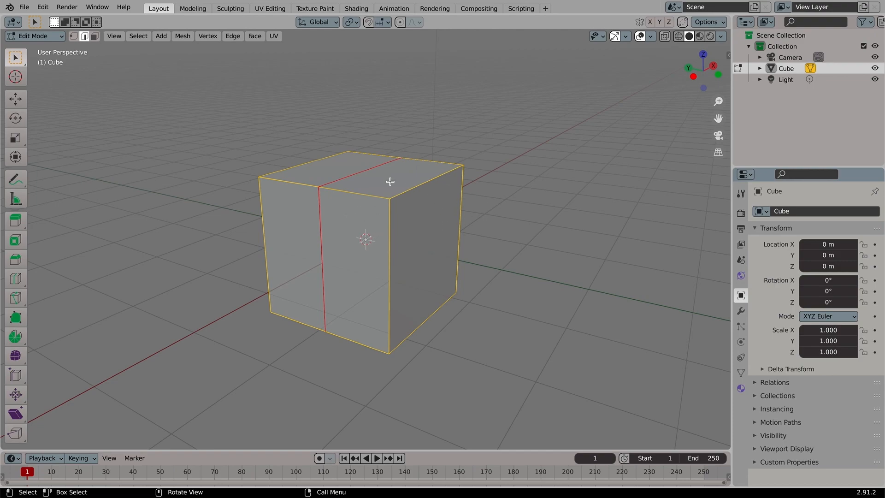
# - Change to face selection mode and select the right half's front, top and opposite side faces one by one
pyautogui.click(363, 168)
pyautogui.click(95, 37)
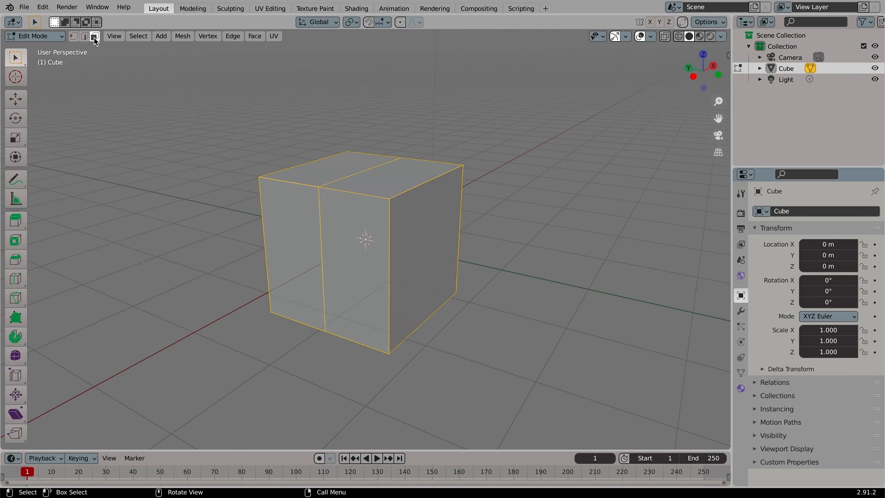
pyautogui.click(351, 224)
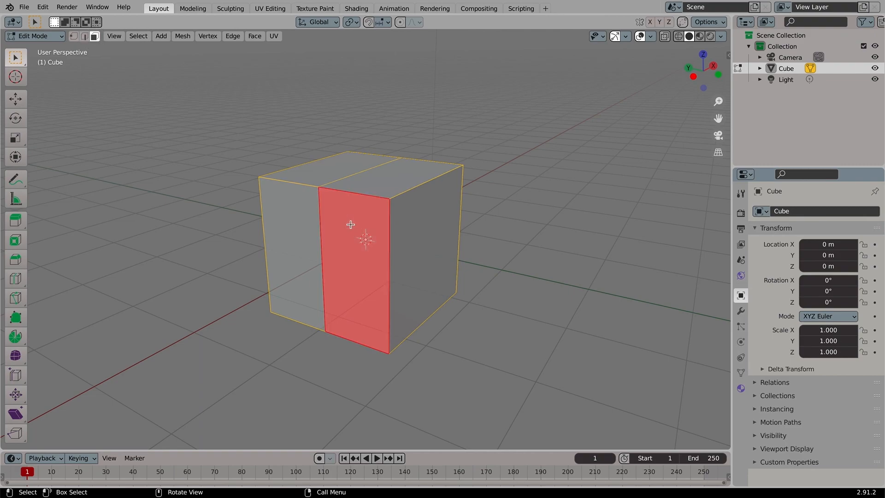
pyautogui.keyDown('shift'); pyautogui.click(391, 185); pyautogui.keyUp('shift')
pyautogui.moveTo(408, 194); pyautogui.dragTo(408, 195, button='middle')
pyautogui.keyDown('shift'); pyautogui.click(394, 225); pyautogui.keyUp('shift')
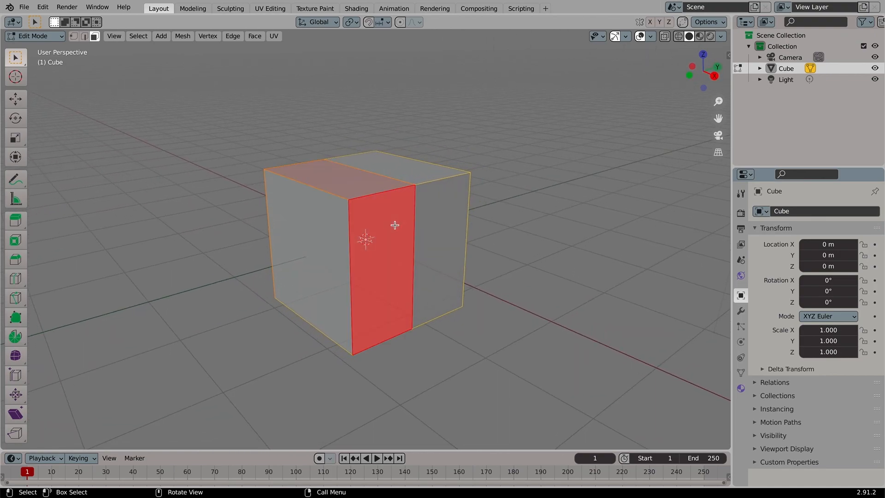
# - Clear the face selection and select the complete face loop around the cube's right half
pyautogui.hotkey('alt', 'a')
pyautogui.moveTo(394, 225); pyautogui.dragTo(394, 225, button='middle')
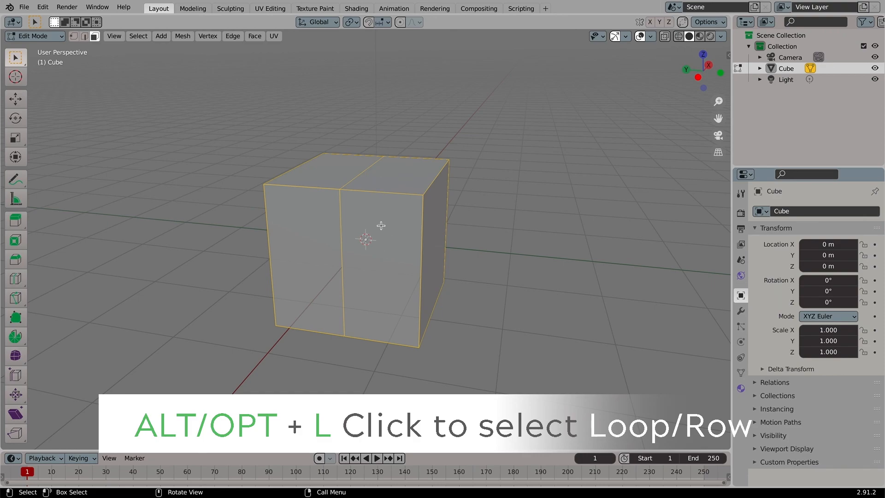
pyautogui.keyDown('alt'); pyautogui.click(379, 193); pyautogui.keyUp('alt')
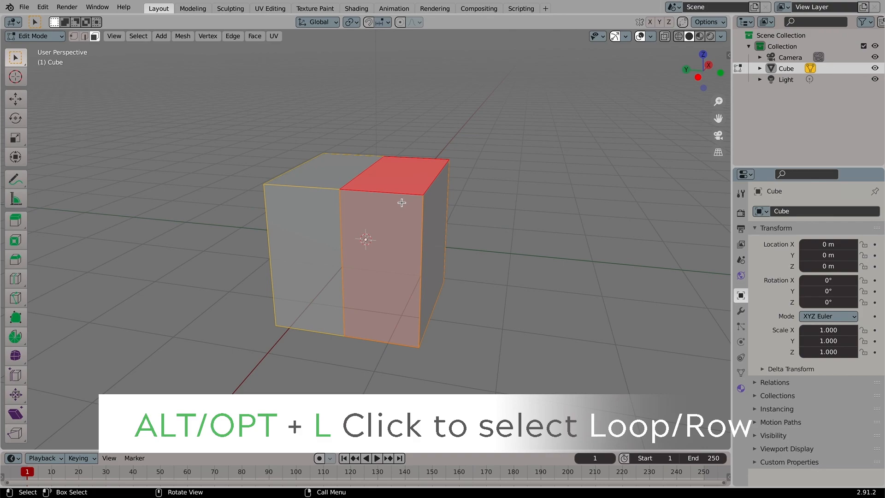
pyautogui.press('KP_2')
pyautogui.moveTo(402, 202); pyautogui.dragTo(401, 203, button='middle')
# - Deselect and reselect the face loop around the cube's right half, and finish with all faces deselected
pyautogui.hotkey('alt', 'a')
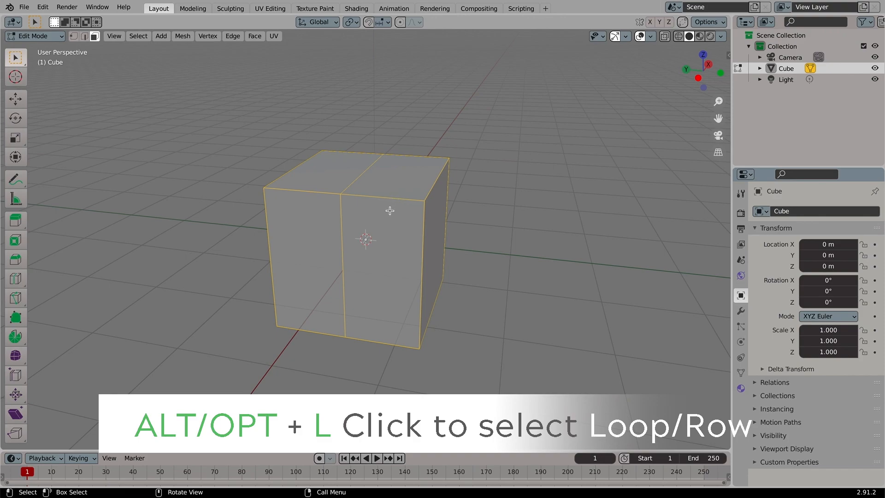
pyautogui.keyDown('alt'); pyautogui.click(390, 211); pyautogui.keyUp('alt')
pyautogui.moveTo(390, 210); pyautogui.dragTo(405, 168, button='middle')
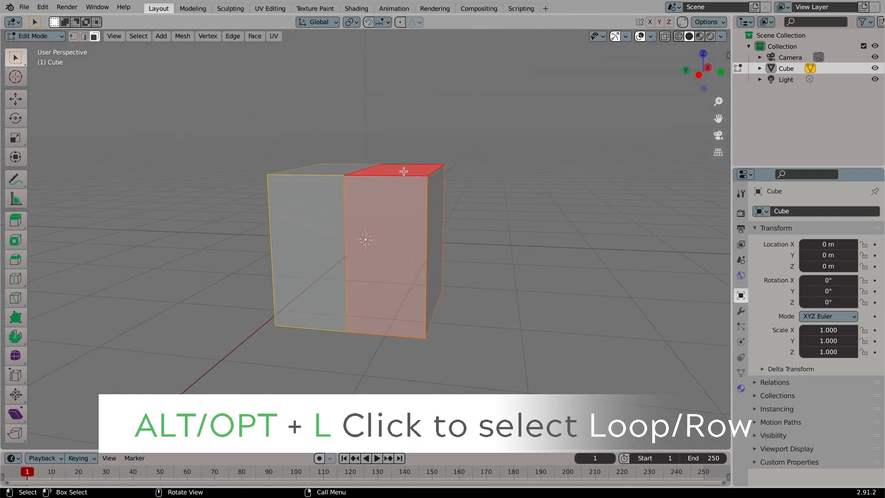
pyautogui.moveTo(404, 287); pyautogui.dragTo(401, 288, button='middle')
pyautogui.moveTo(391, 233); pyautogui.dragTo(390, 237, button='middle')
pyautogui.press('a')
pyautogui.hotkey('alt', 'a')
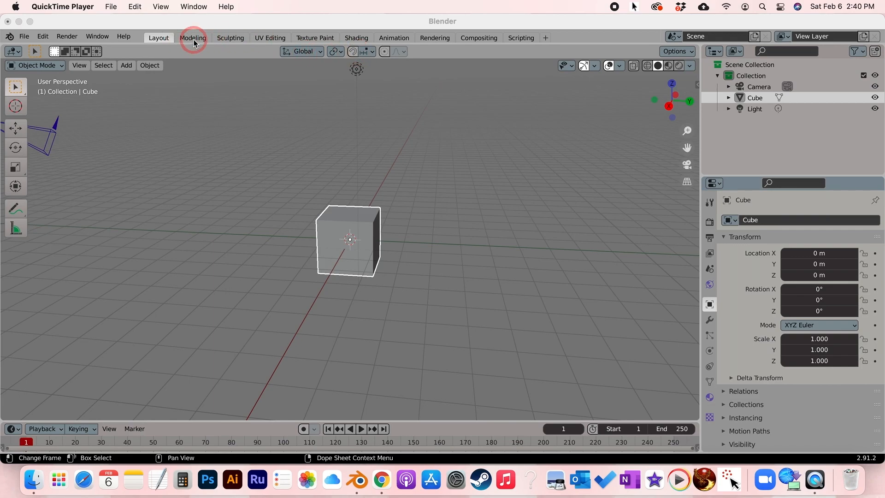
# - Open the UV Editing workspace for the default cube
pyautogui.click(273, 42)
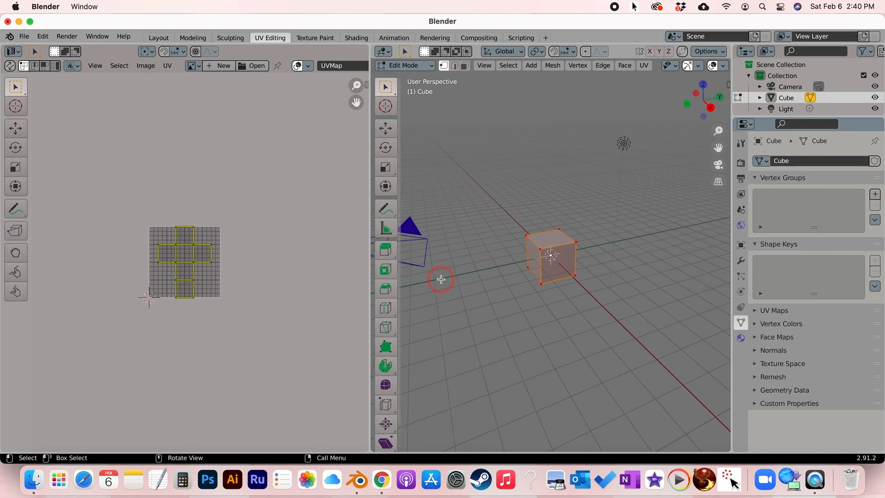
# - In the Layout workspace, widen the Outliner and Properties column and split the Properties editor into two stacked areas
pyautogui.click(158, 40)
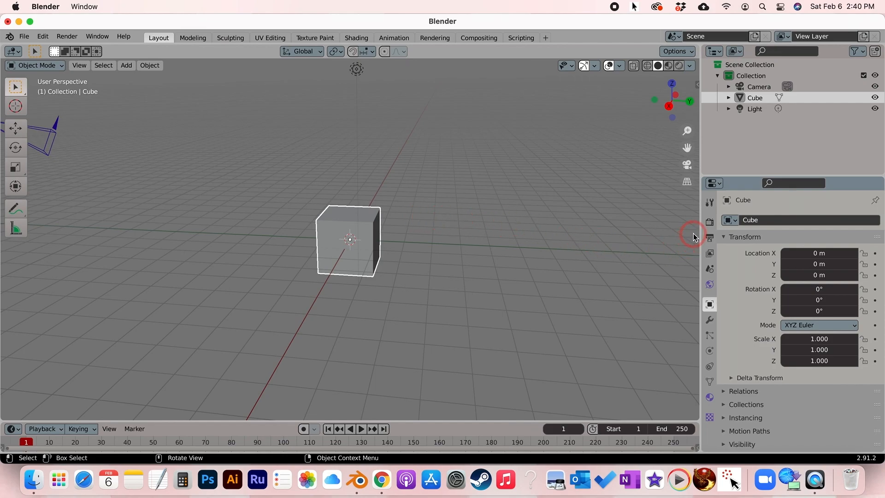
pyautogui.moveTo(700, 229); pyautogui.dragTo(613, 226)
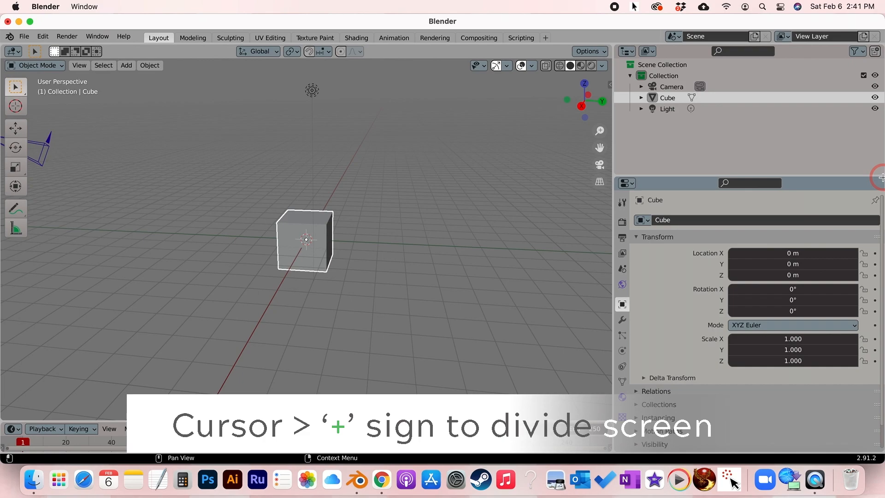
pyautogui.moveTo(881, 177); pyautogui.dragTo(880, 315)
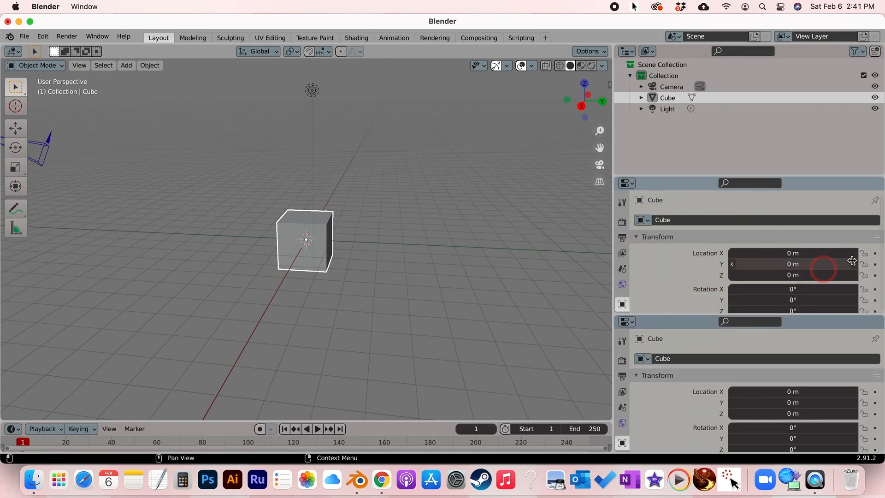
pyautogui.moveTo(645, 177); pyautogui.dragTo(647, 140)
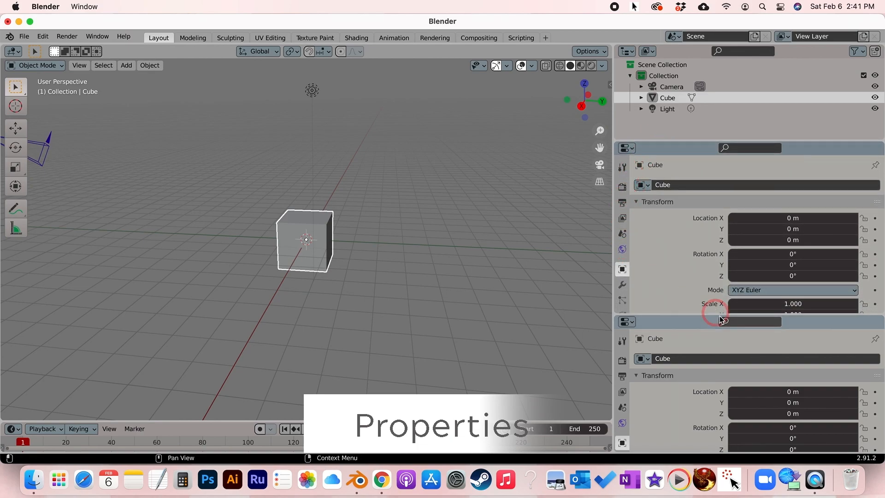
pyautogui.moveTo(705, 316); pyautogui.dragTo(706, 276)
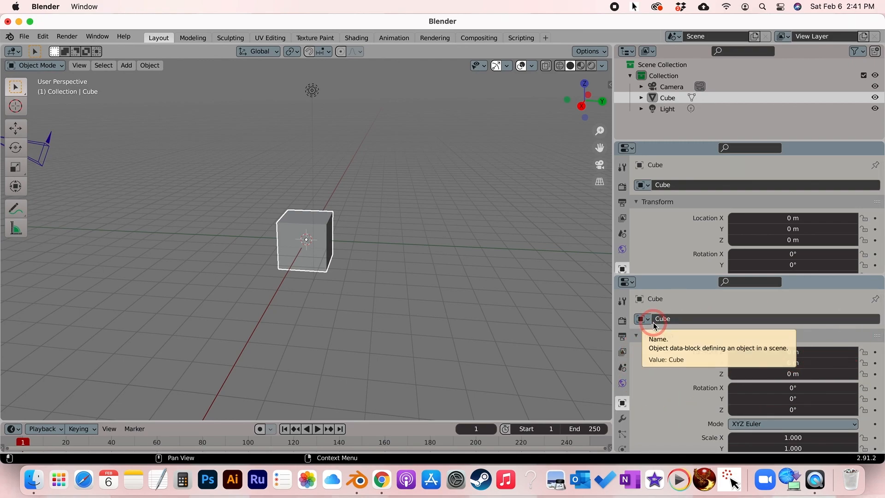
# - Change the lower of the two Properties areas to a UV Editor and enlarge its grid to fill the area
pyautogui.click(627, 283)
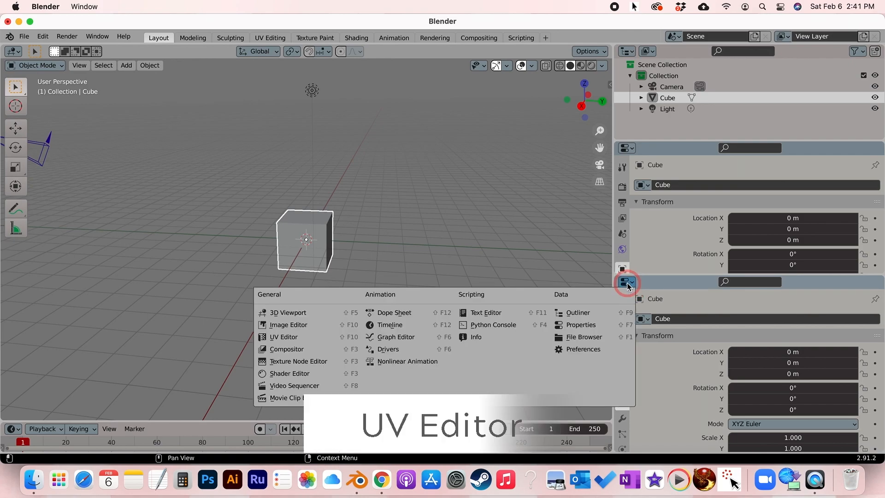
pyautogui.click(303, 335)
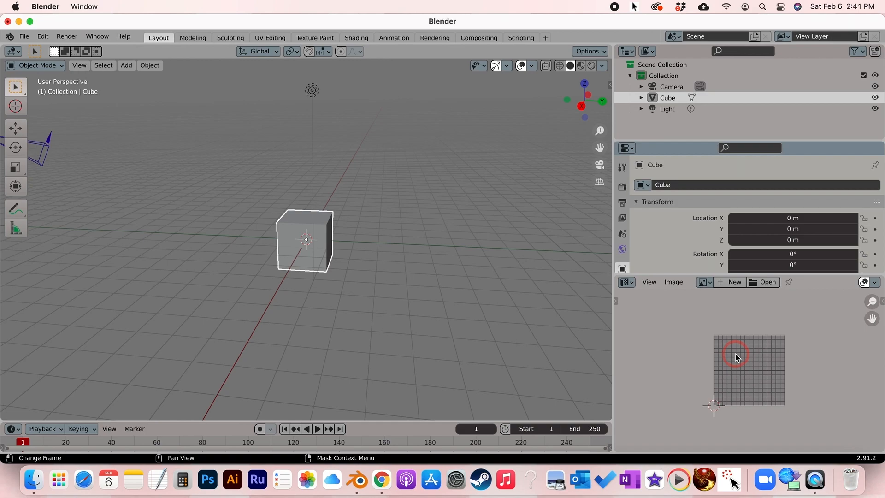
pyautogui.keyDown('ctrl'); pyautogui.scroll(3, 736, 353); pyautogui.keyUp('ctrl')
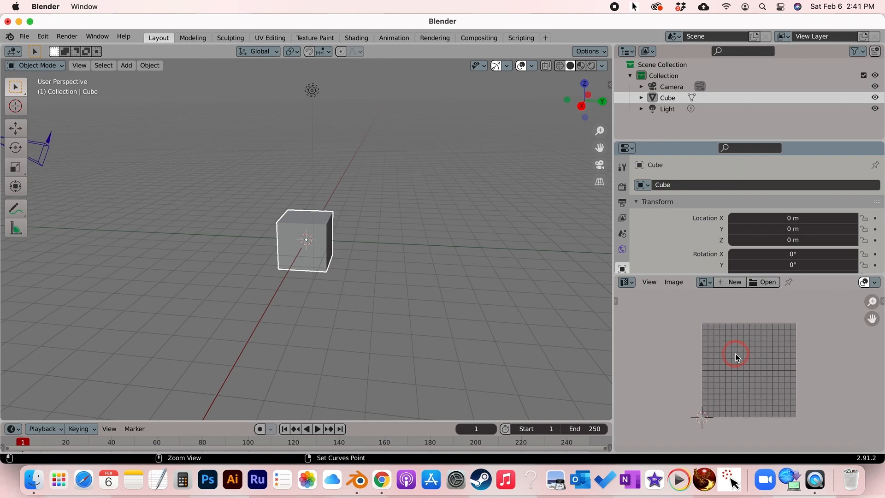
pyautogui.keyDown('ctrl'); pyautogui.scroll(3, 736, 353); pyautogui.keyUp('ctrl')
pyautogui.keyDown('ctrl'); pyautogui.scroll(1, 736, 353); pyautogui.keyUp('ctrl')
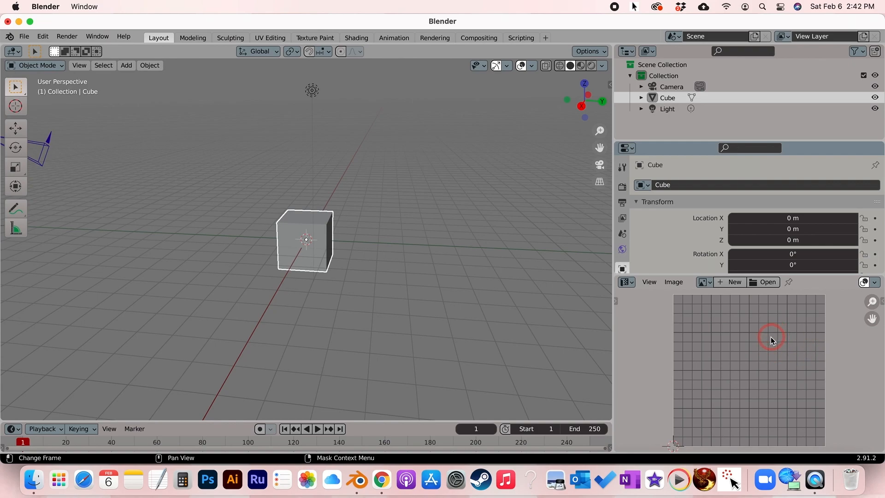
# - Toggle the cube between Object Mode and Edit Mode, finishing in Edit Mode with its UV layout displayed
pyautogui.scroll(-3, 315, 230)
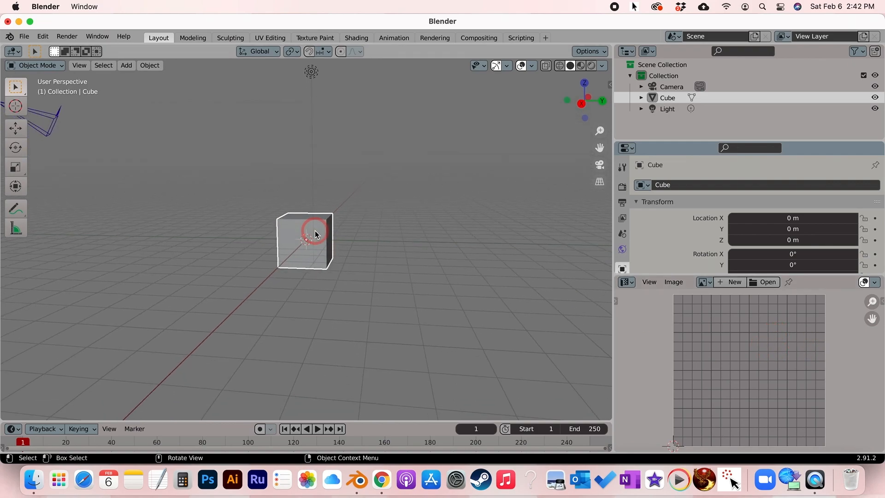
pyautogui.keyDown('ctrl'); pyautogui.scroll(5, 314, 230); pyautogui.keyUp('ctrl')
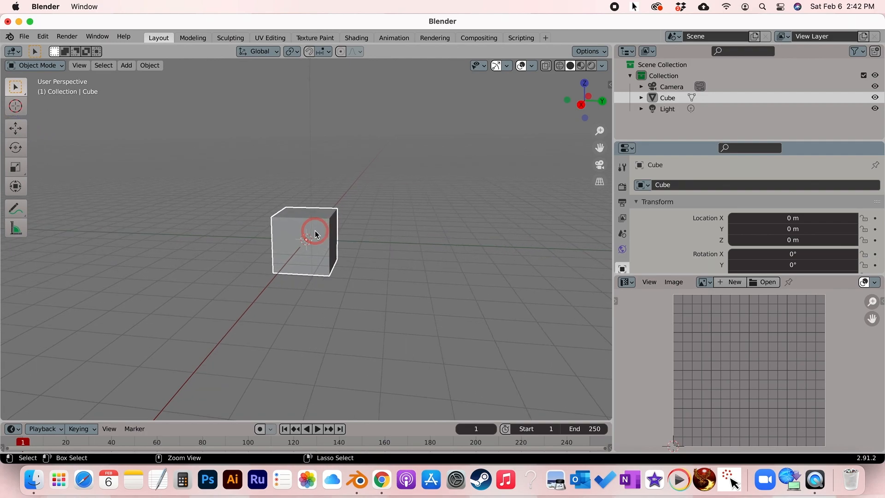
pyautogui.keyDown('ctrl'); pyautogui.scroll(2, 315, 230); pyautogui.keyUp('ctrl')
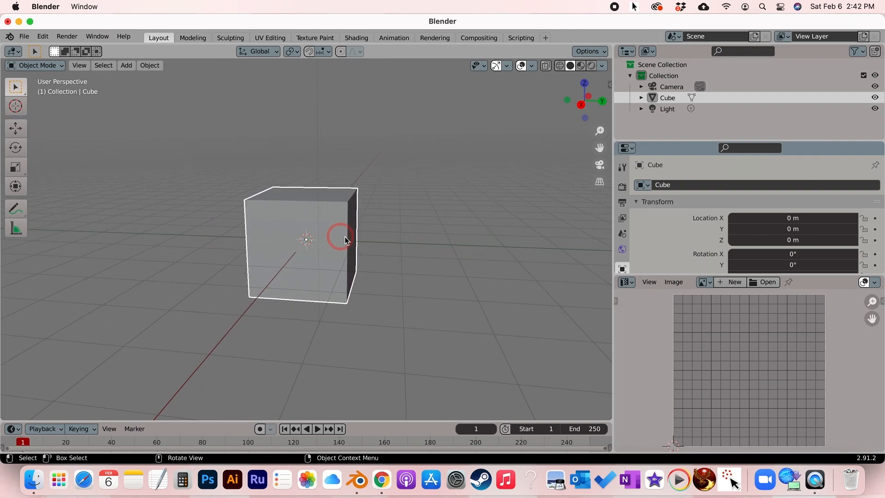
pyautogui.hscroll(3, 284, 242)
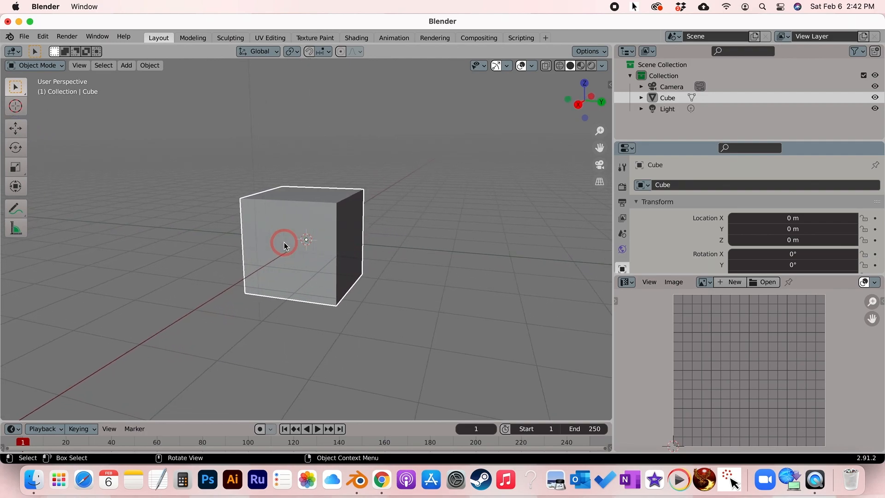
pyautogui.keyDown('shift'); pyautogui.scroll(-2, 284, 242); pyautogui.keyUp('shift')
pyautogui.keyDown('shift'); pyautogui.scroll(4, 284, 242); pyautogui.keyUp('shift')
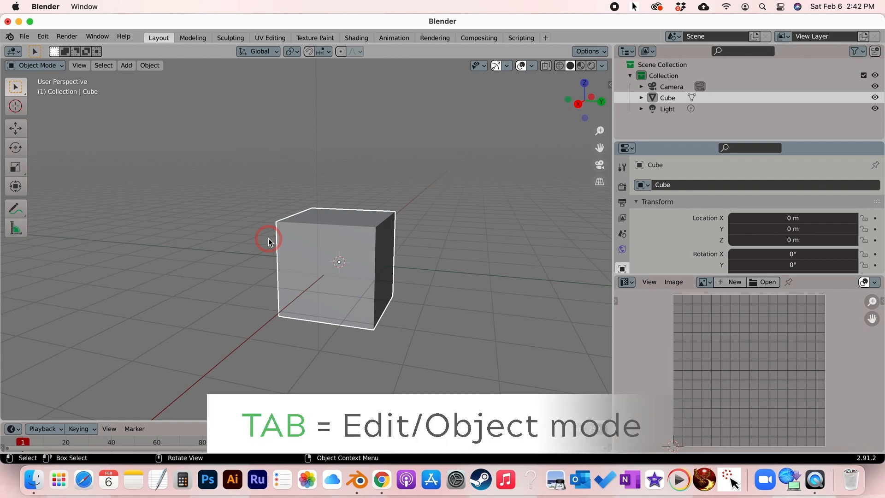
pyautogui.press('Tab')
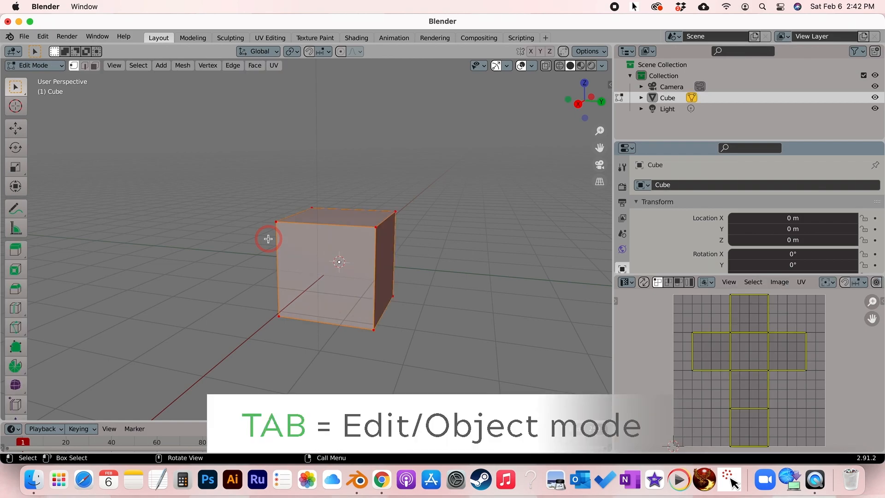
pyautogui.press('Tab')
pyautogui.press('Tab')
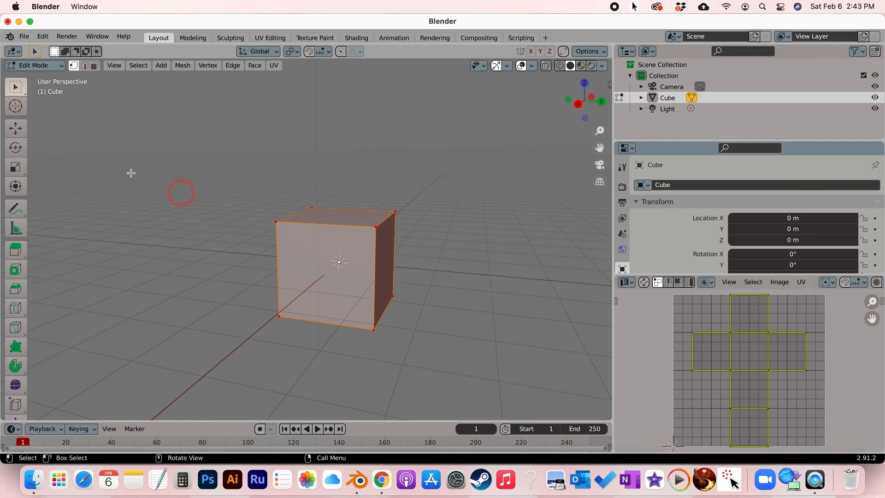
# - Change to face selection mode, select the cube's right side face, and select all faces
pyautogui.click(95, 65)
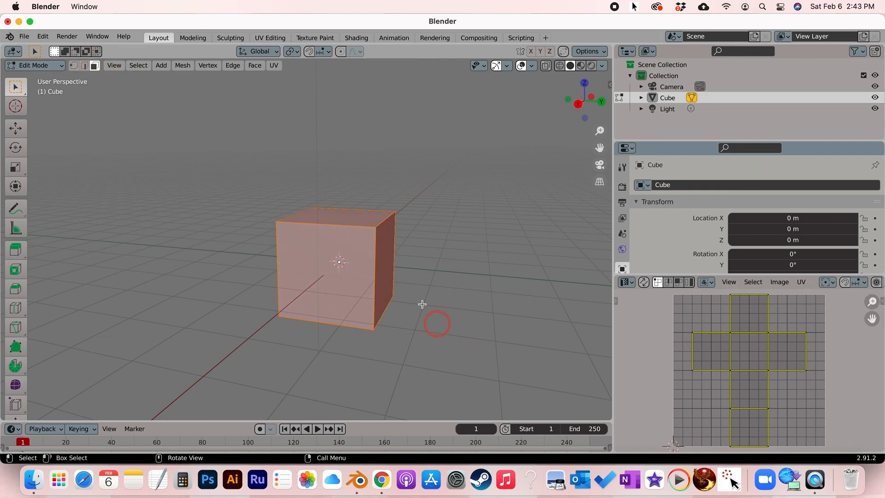
pyautogui.click(363, 269)
pyautogui.click(383, 270)
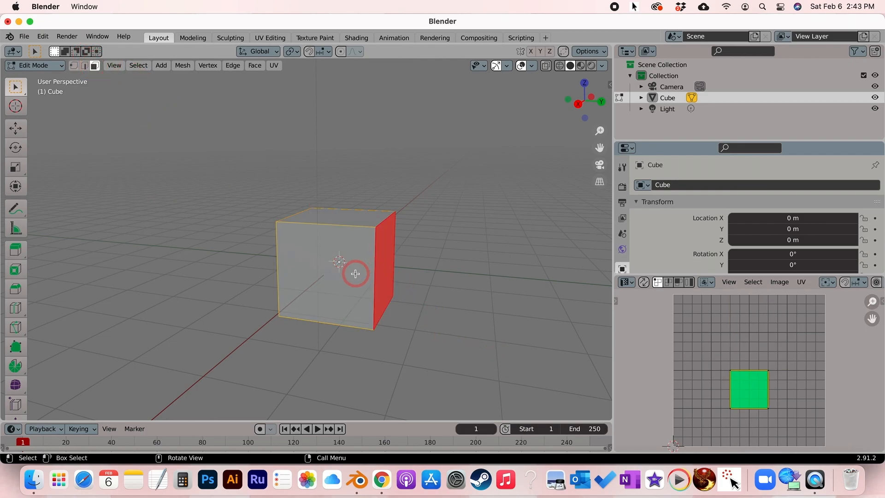
pyautogui.press('a')
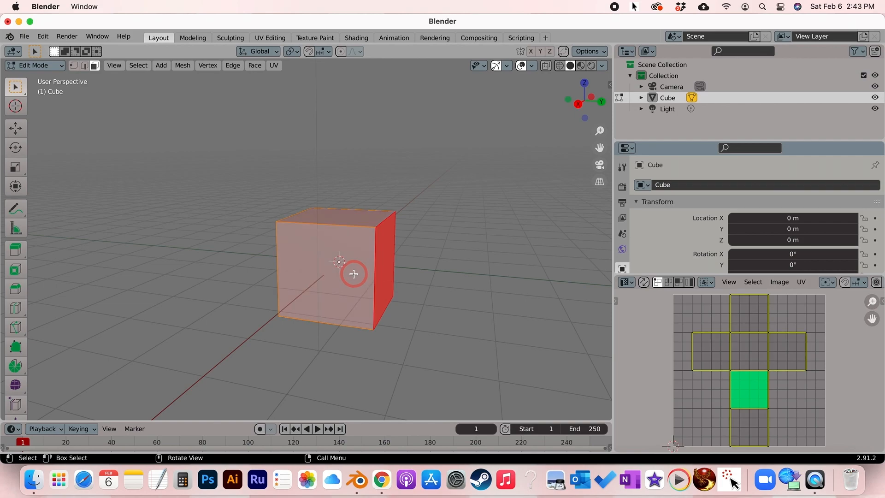
# - Using face selection mode, select only the cube's top face
pyautogui.click(94, 67)
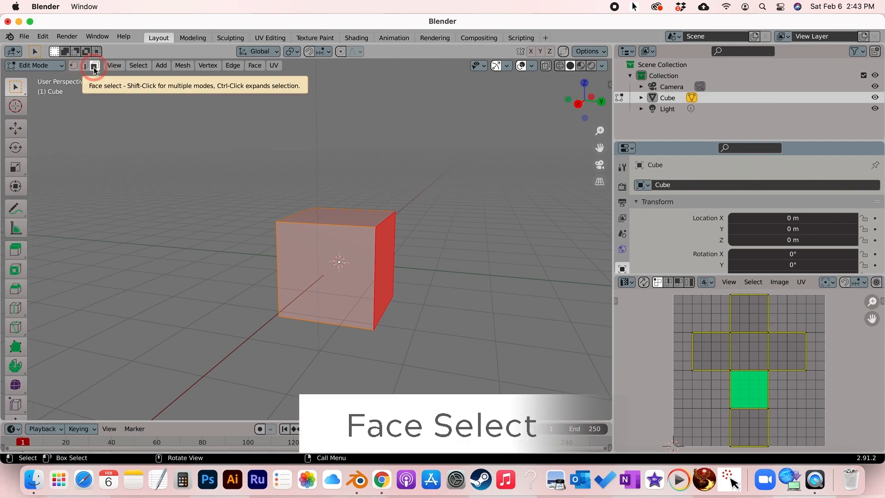
pyautogui.click(304, 259)
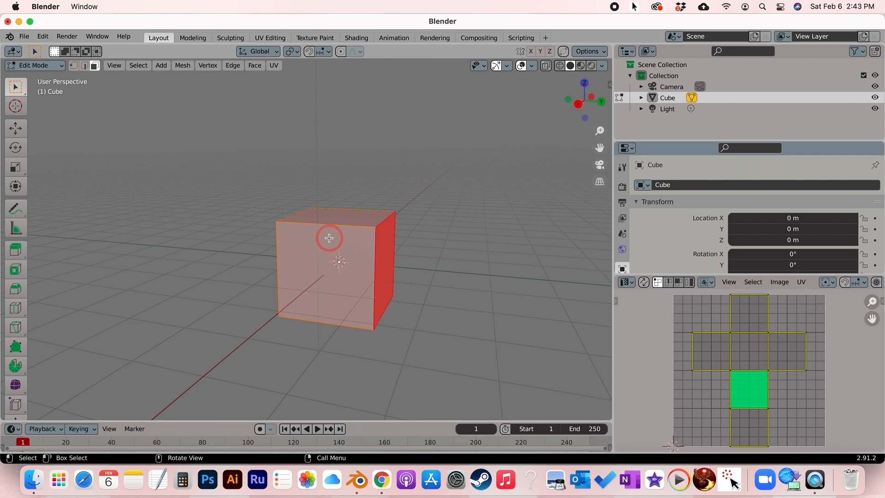
pyautogui.click(338, 220)
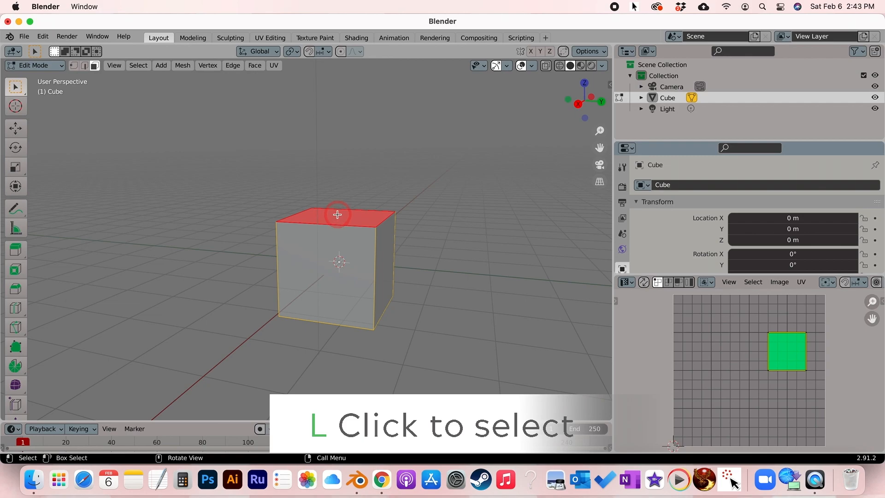
# - Extrude the cube's top face upward by about 0.78 m
pyautogui.keyDown('shift'); pyautogui.scroll(-2, 337, 215); pyautogui.keyUp('shift')
pyautogui.keyDown('shift'); pyautogui.scroll(4, 337, 215); pyautogui.keyUp('shift')
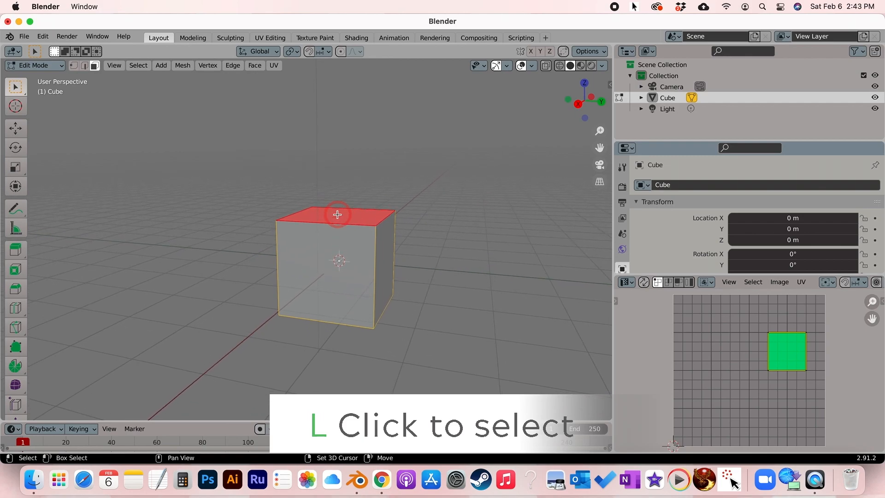
pyautogui.keyDown('shift'); pyautogui.scroll(2, 337, 214); pyautogui.keyUp('shift')
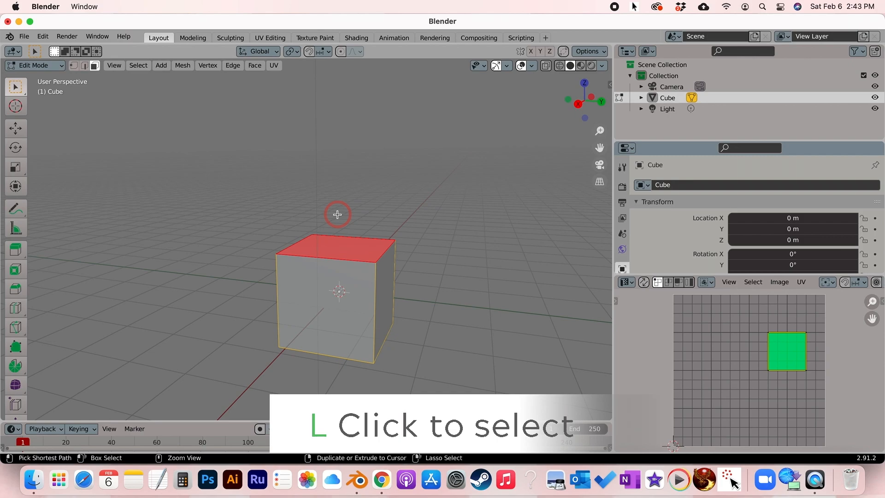
pyautogui.keyDown('ctrl'); pyautogui.scroll(2, 337, 214); pyautogui.keyUp('ctrl')
pyautogui.keyDown('ctrl'); pyautogui.scroll(2, 337, 214); pyautogui.keyUp('ctrl')
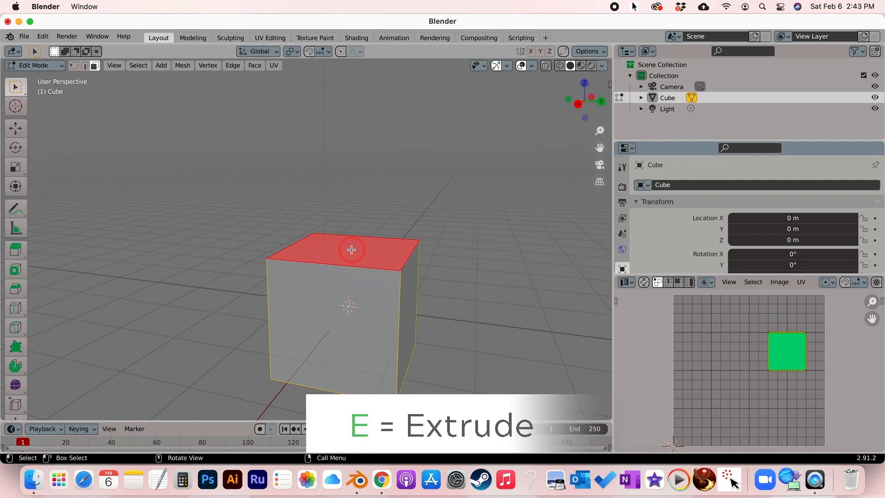
pyautogui.press('e')
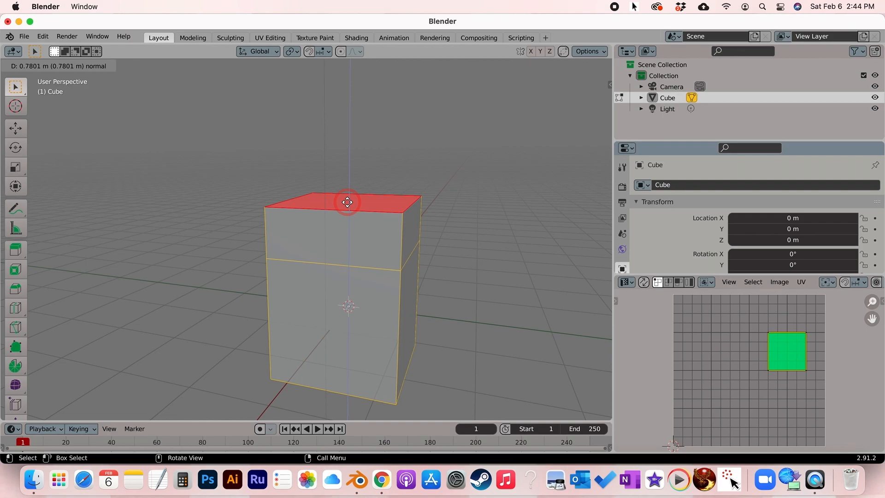
pyautogui.click(347, 202)
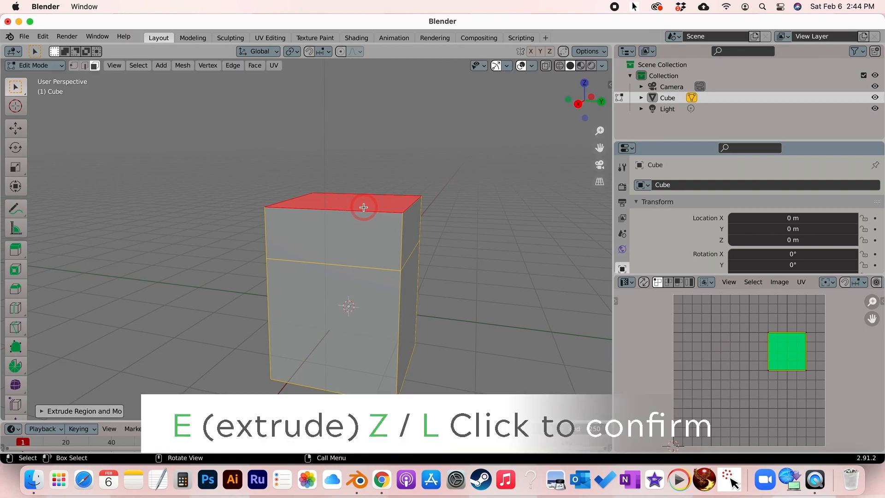
# - Extrude the top face a second time, constrained to the global Z axis, by about 0.54 m
pyautogui.press('e')
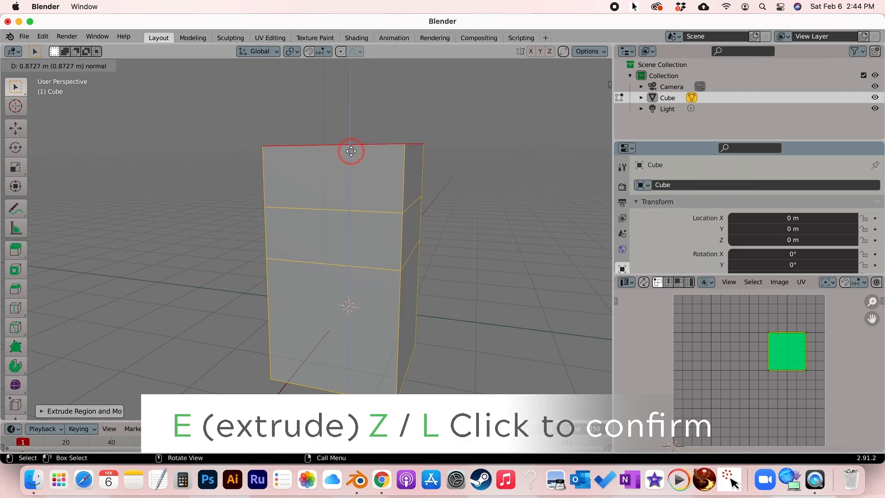
pyautogui.press('z')
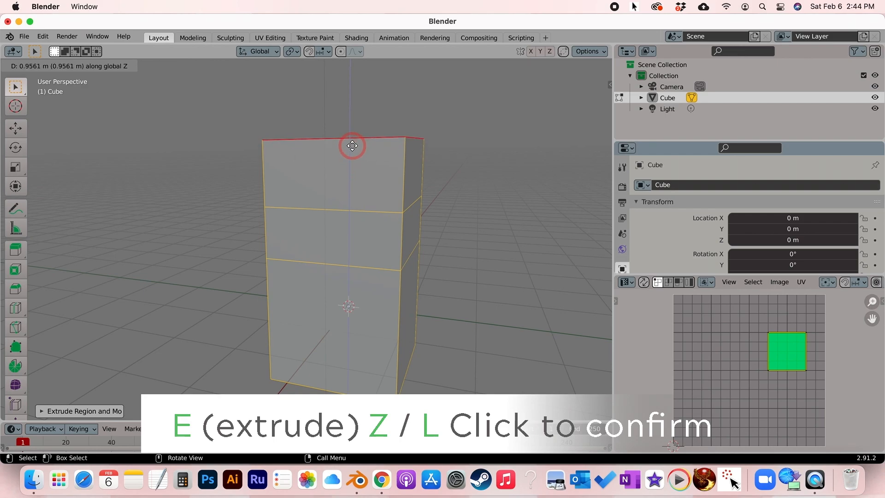
pyautogui.press('z')
pyautogui.press('z')
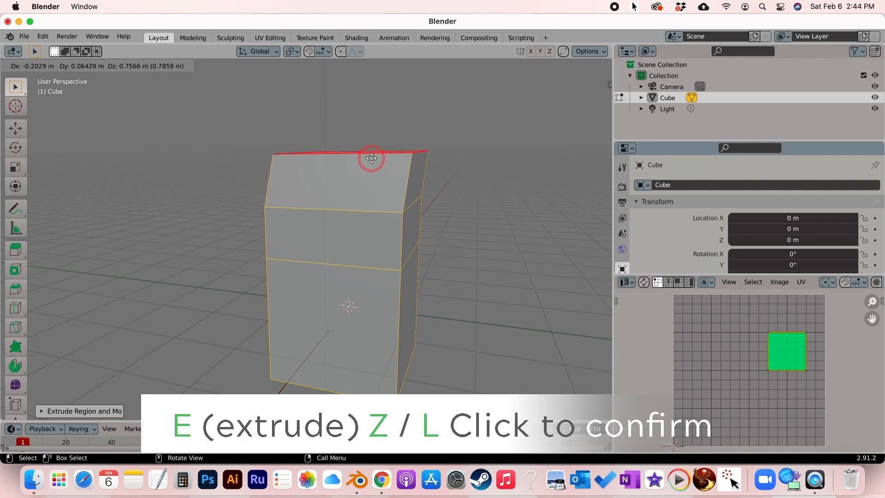
pyautogui.press('z')
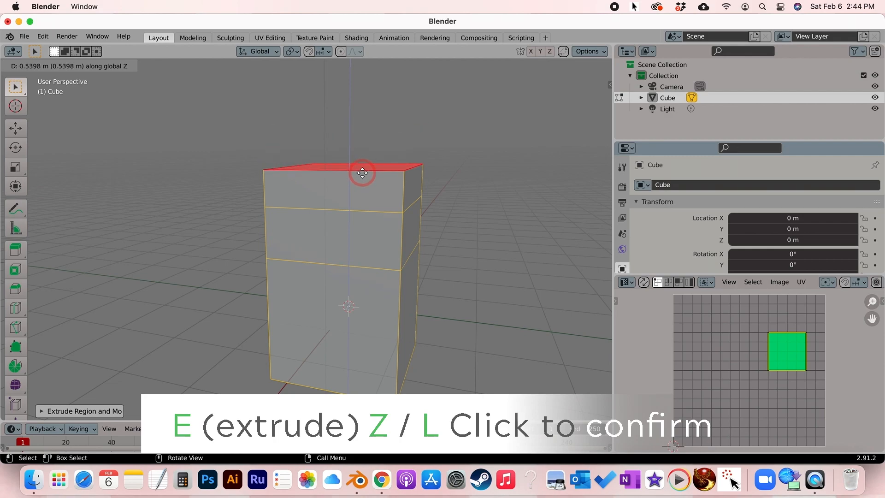
pyautogui.click(363, 173)
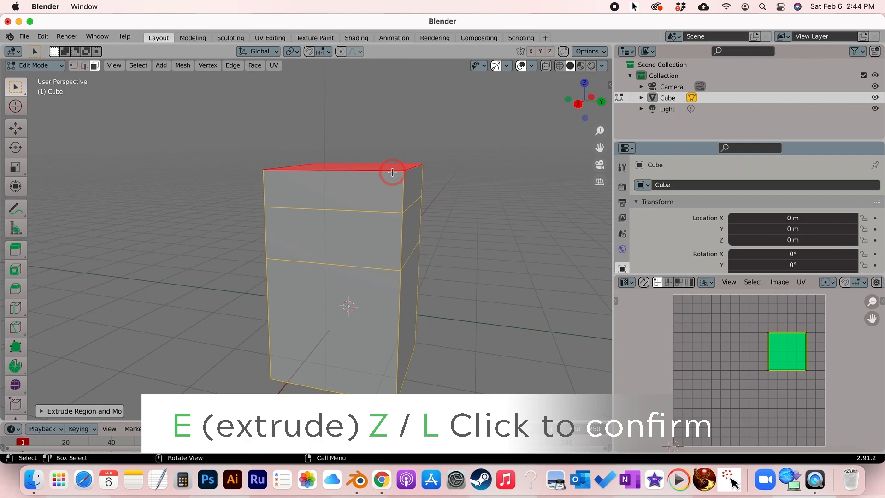
# - Select the top face of the extruded block and scale it up uniformly so it flares out wider than the body
pyautogui.moveTo(393, 196); pyautogui.dragTo(395, 202, button='middle')
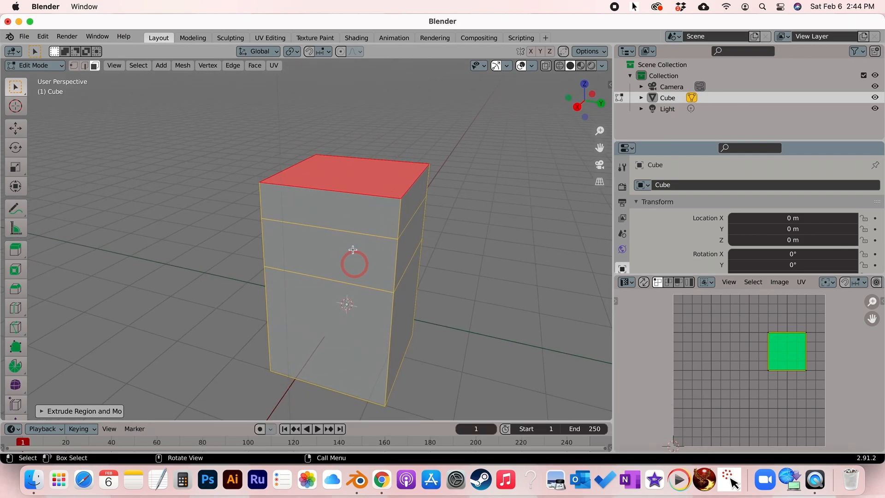
pyautogui.click(382, 183)
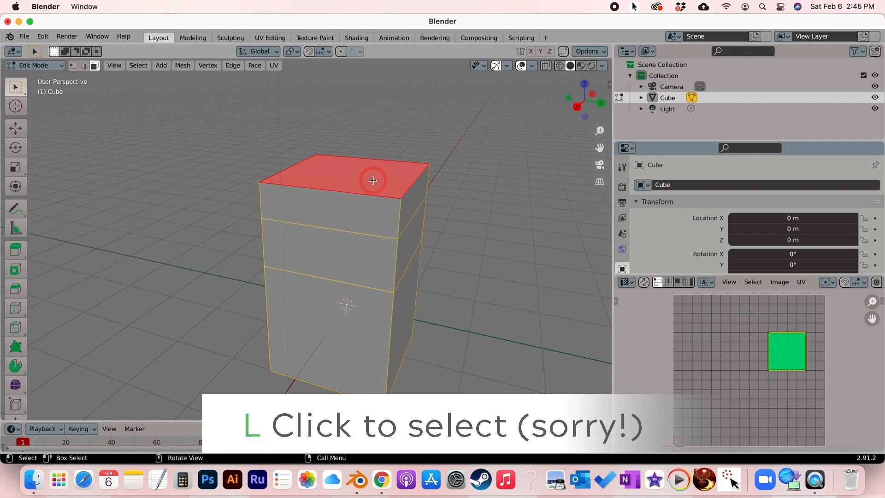
pyautogui.press('s')
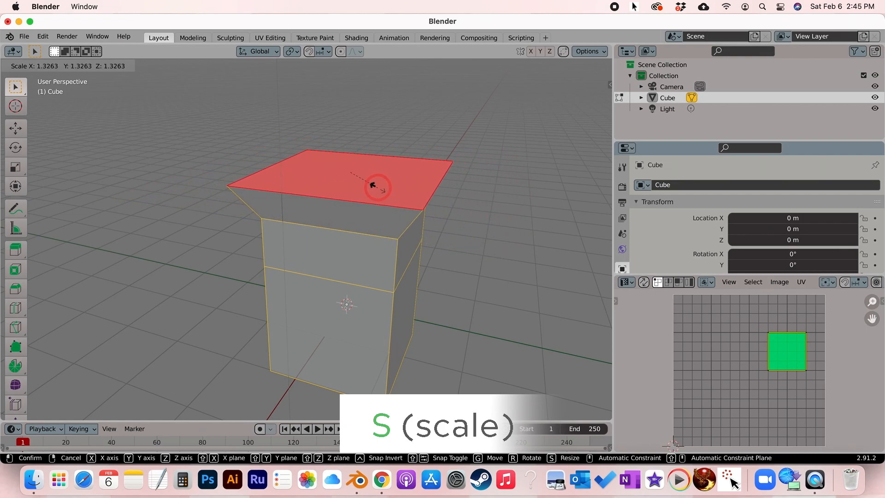
pyautogui.click(375, 185)
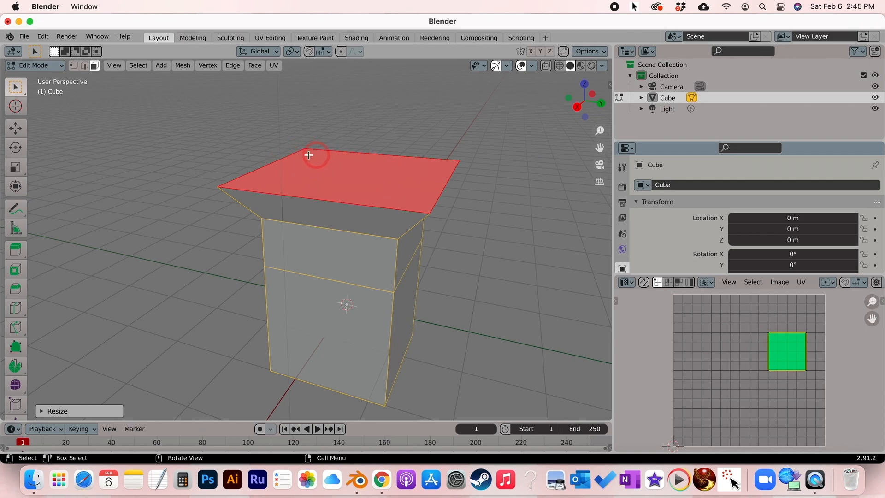
pyautogui.hscroll(-2, 458, 176)
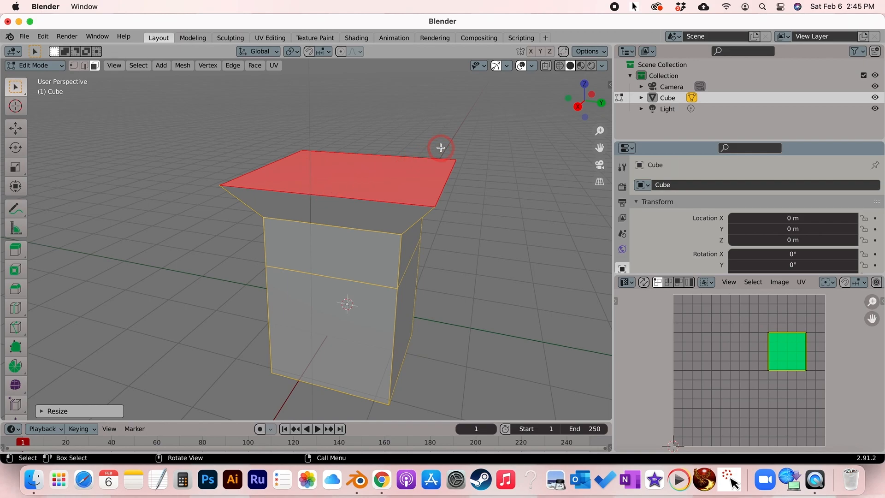
pyautogui.press('s')
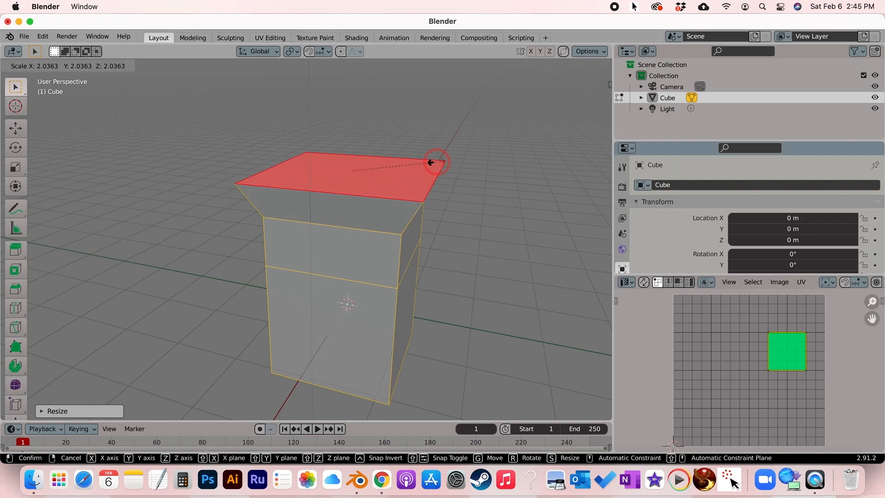
pyautogui.click(442, 159)
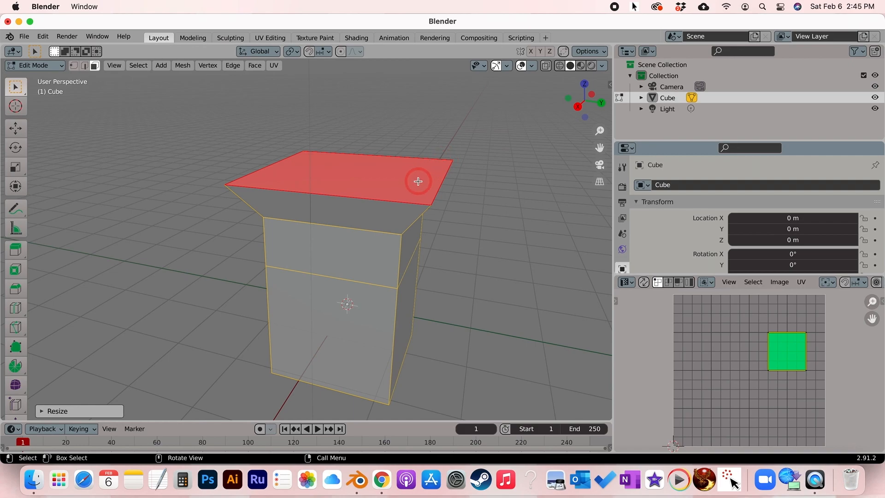
# - Deselect the whole mesh and change to edge selection mode
pyautogui.scroll(-2, 454, 253)
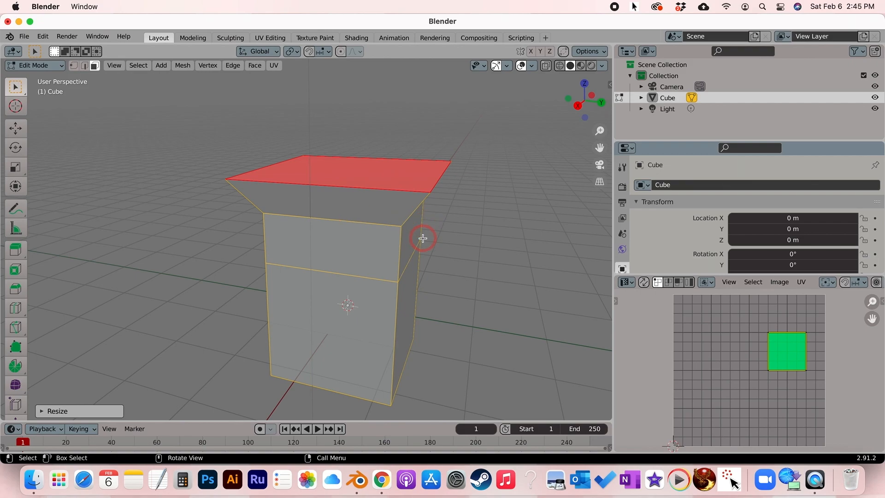
pyautogui.scroll(-2, 423, 238)
pyautogui.scroll(3, 423, 238)
pyautogui.scroll(-1, 422, 238)
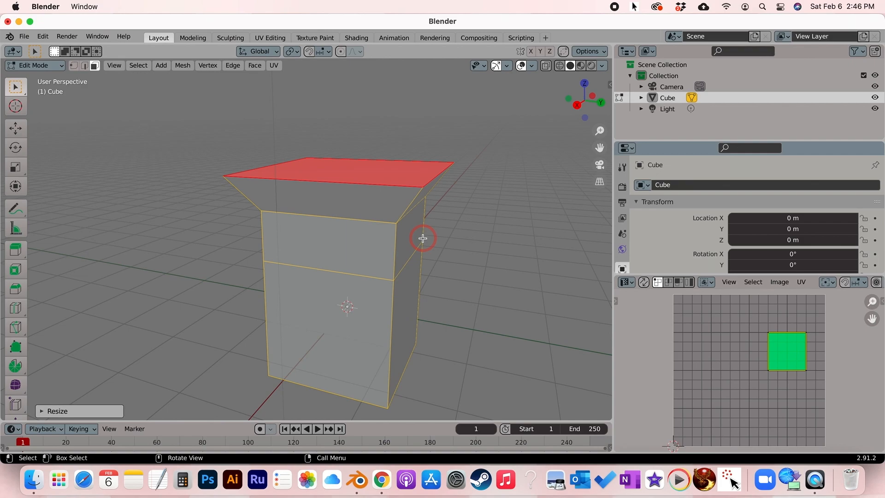
pyautogui.press('a')
pyautogui.press('a')
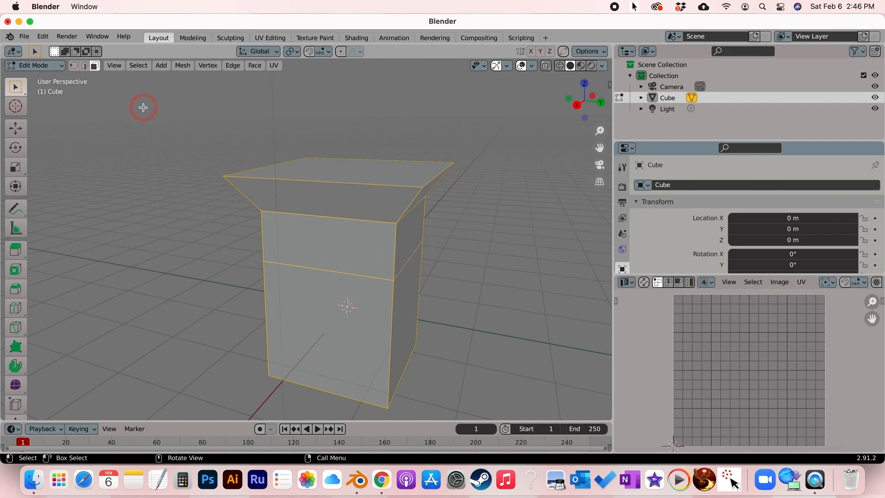
pyautogui.click(85, 66)
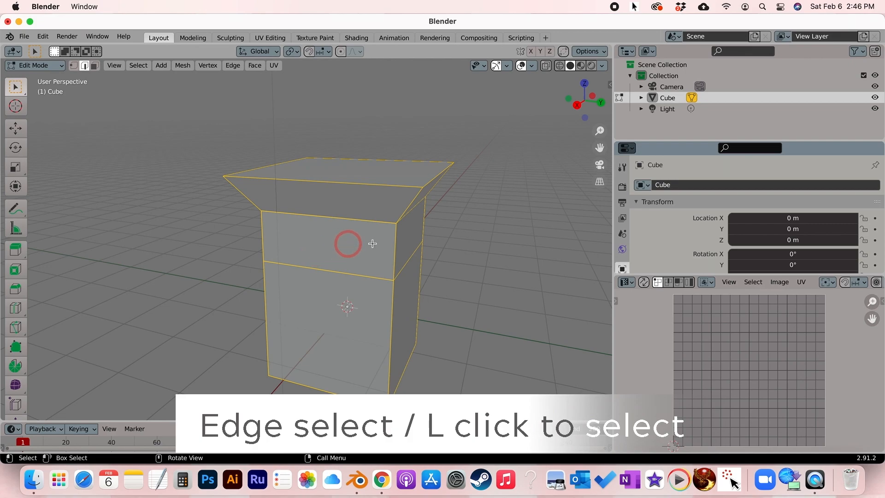
# - Select the three stacked edges running down the front corner, mark them as a seam, and clear the selection
pyautogui.click(408, 206)
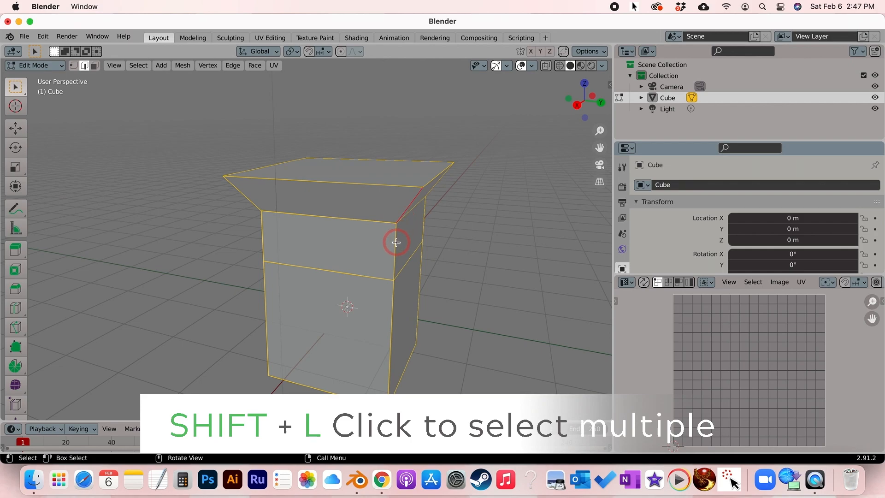
pyautogui.press('shift')
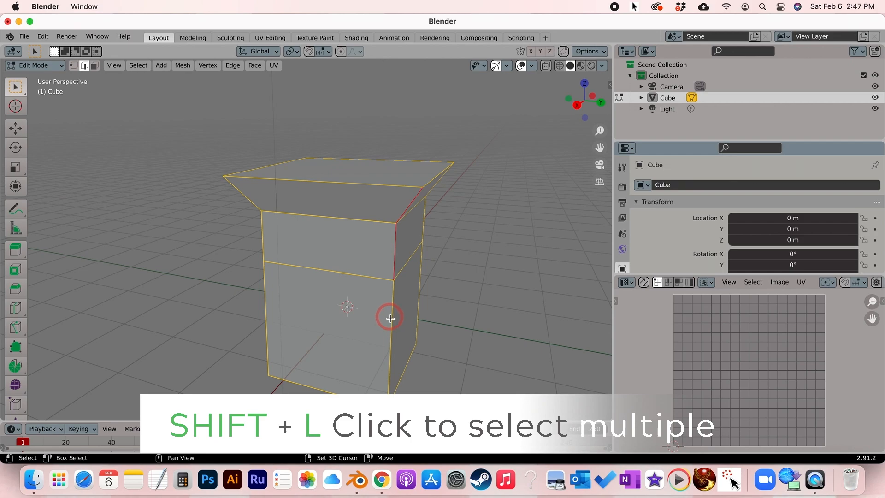
pyautogui.keyDown('shift'); pyautogui.click(391, 322); pyautogui.keyUp('shift')
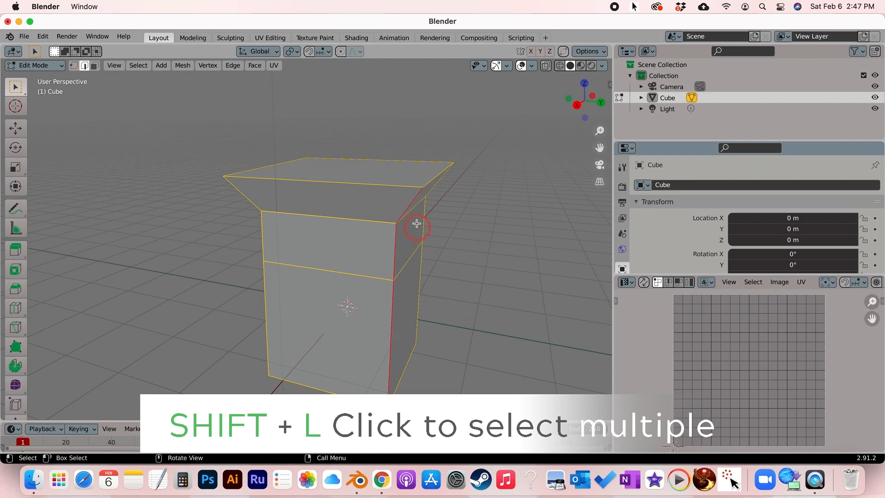
pyautogui.keyDown('shift'); pyautogui.click(416, 204); pyautogui.keyUp('shift')
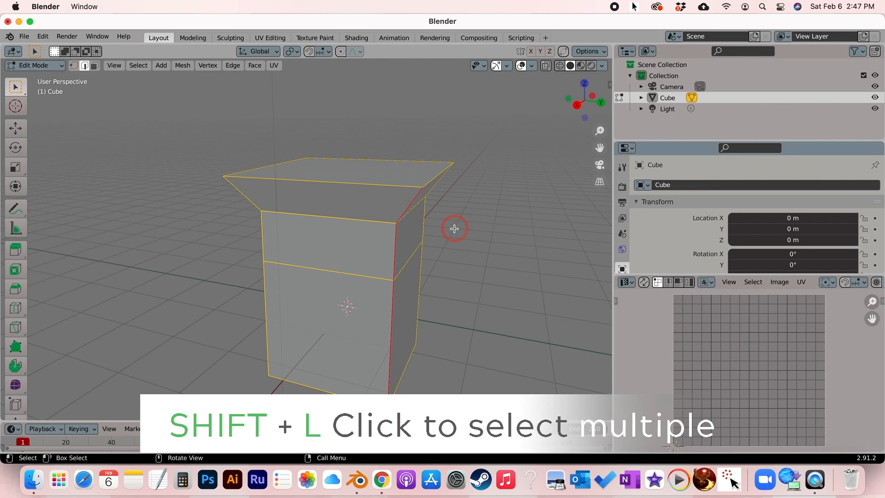
pyautogui.rightClick(386, 255)
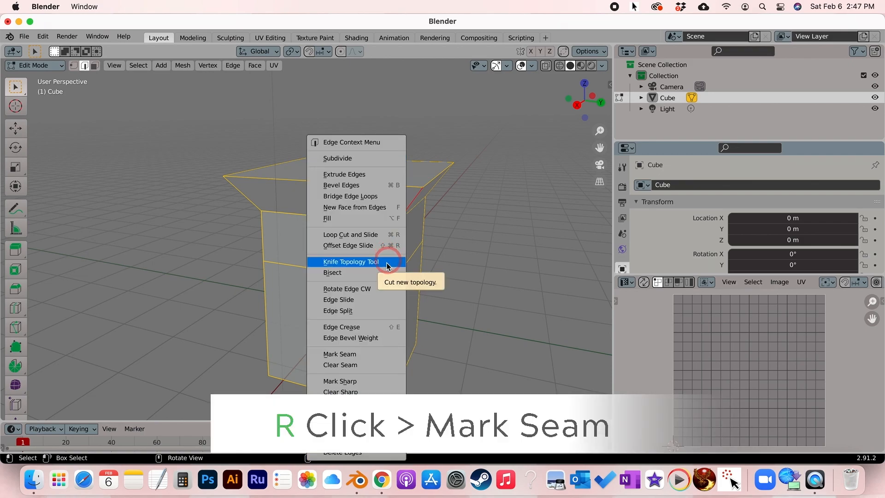
pyautogui.click(362, 354)
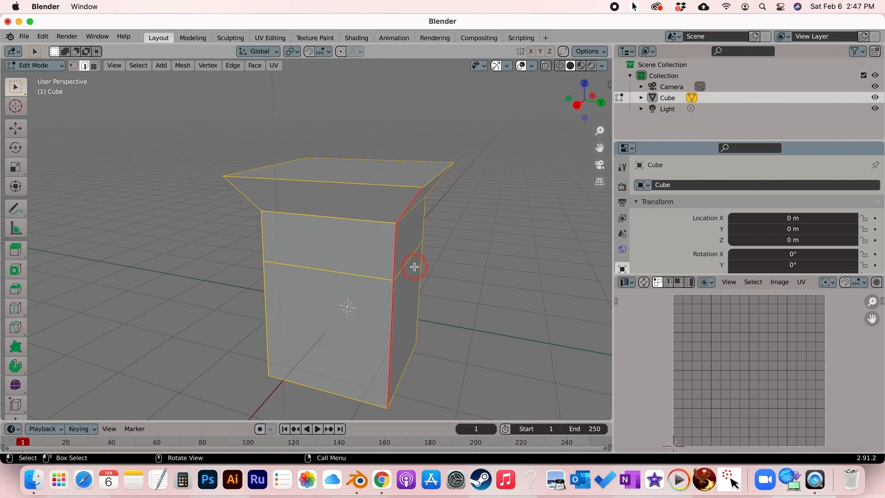
pyautogui.press('a')
pyautogui.hotkey('alt', 'a')
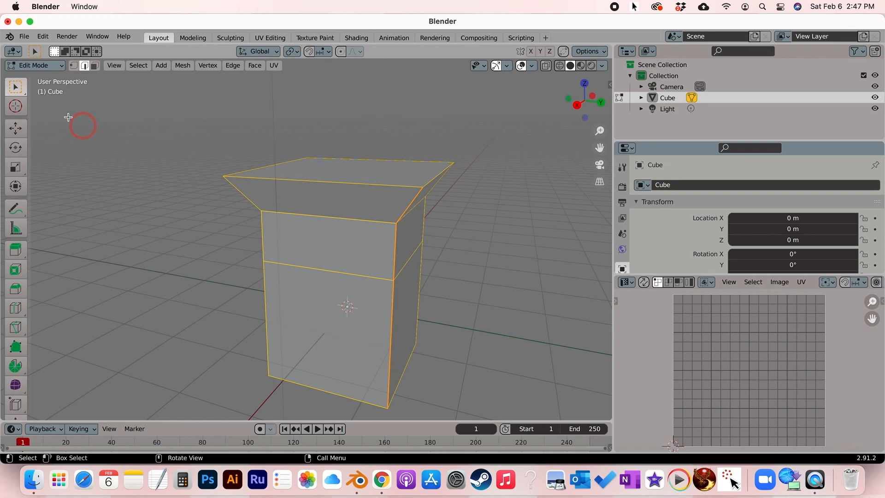
# - Examine the marked seam along the block's front corner from different angles and distances
pyautogui.scroll(-3, 385, 292)
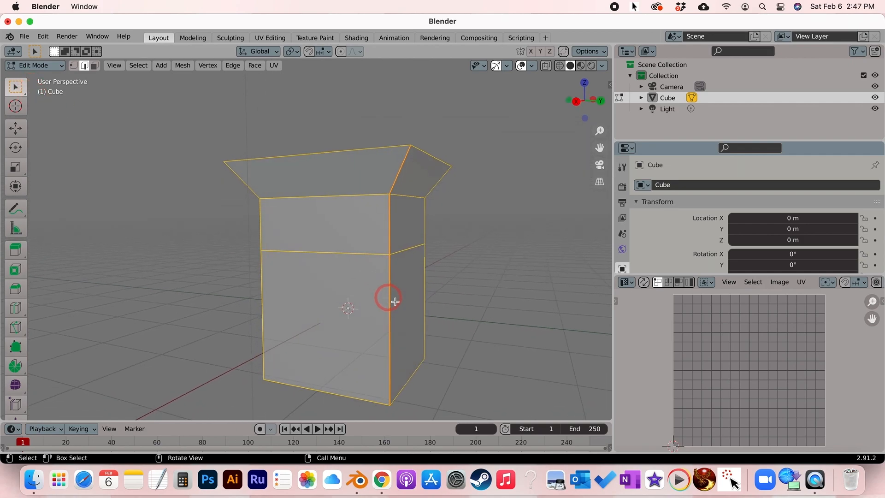
pyautogui.scroll(-2, 372, 299)
pyautogui.scroll(2, 372, 299)
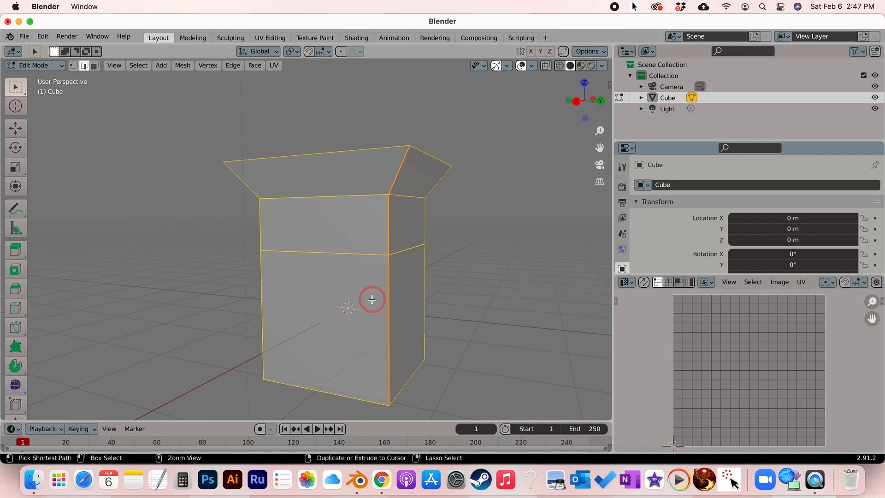
pyautogui.keyDown('ctrl'); pyautogui.scroll(4, 372, 299); pyautogui.keyUp('ctrl')
pyautogui.keyDown('ctrl'); pyautogui.scroll(2, 372, 300); pyautogui.keyUp('ctrl')
pyautogui.keyDown('ctrl'); pyautogui.scroll(-4, 372, 299); pyautogui.keyUp('ctrl')
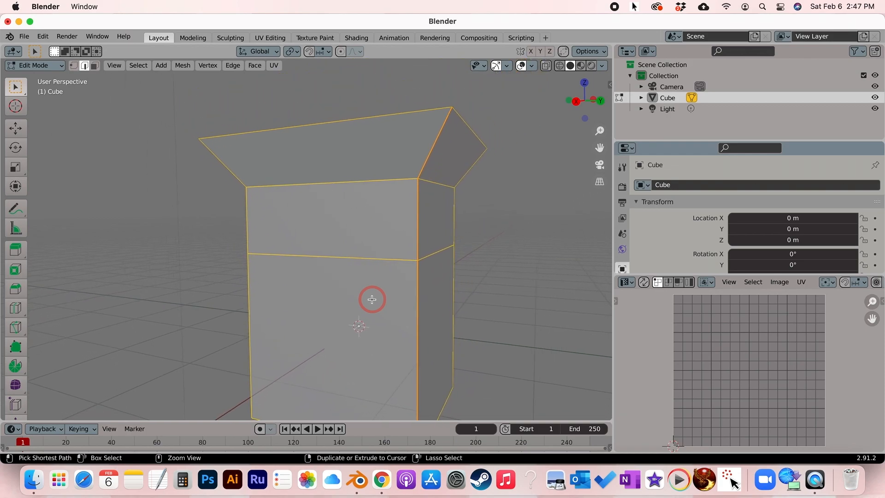
pyautogui.keyDown('ctrl'); pyautogui.scroll(-2, 372, 299); pyautogui.keyUp('ctrl')
pyautogui.keyDown('ctrl'); pyautogui.scroll(2, 372, 299); pyautogui.keyUp('ctrl')
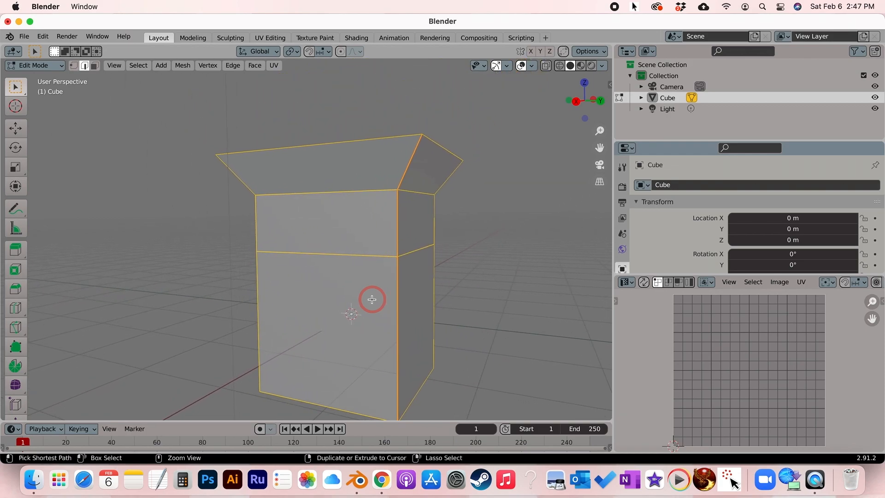
pyautogui.keyDown('ctrl'); pyautogui.scroll(-2, 372, 299); pyautogui.keyUp('ctrl')
pyautogui.keyDown('ctrl'); pyautogui.scroll(2, 372, 299); pyautogui.keyUp('ctrl')
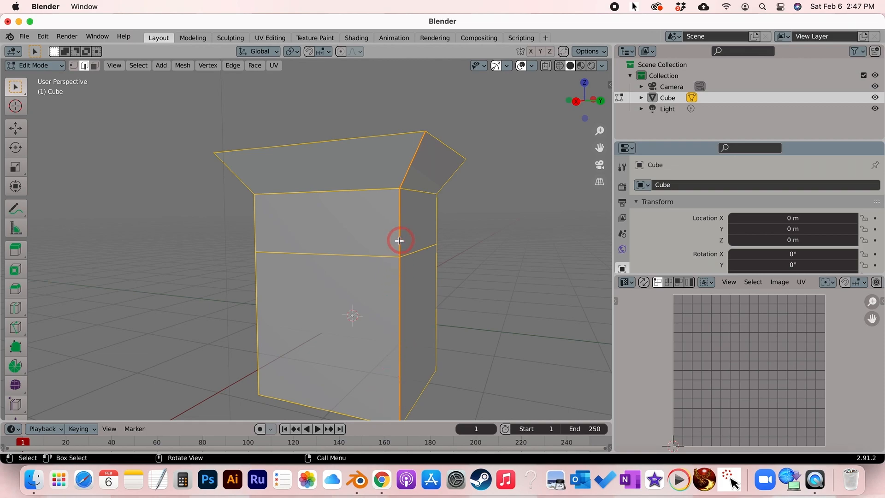
pyautogui.moveTo(374, 243); pyautogui.dragTo(373, 240, button='middle')
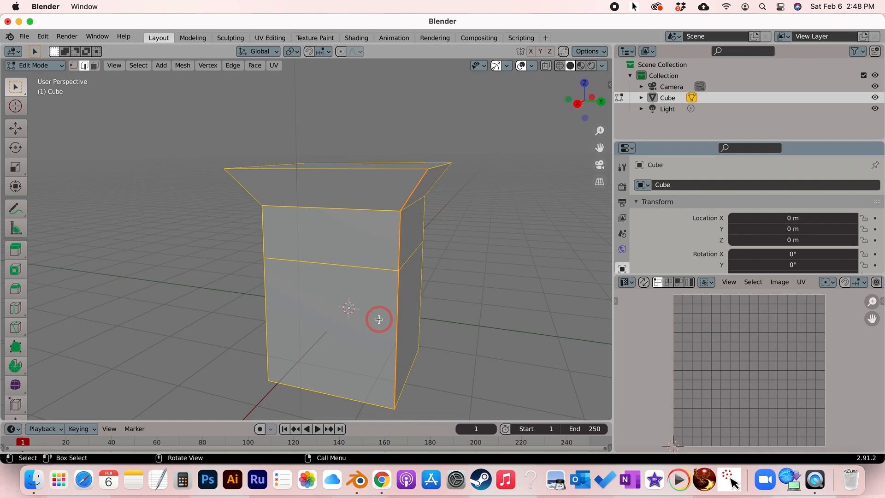
# - Clear the seam from the lowest edge of the front corner and deselect all geometry
pyautogui.keyDown('shift'); pyautogui.click(398, 305); pyautogui.keyUp('shift')
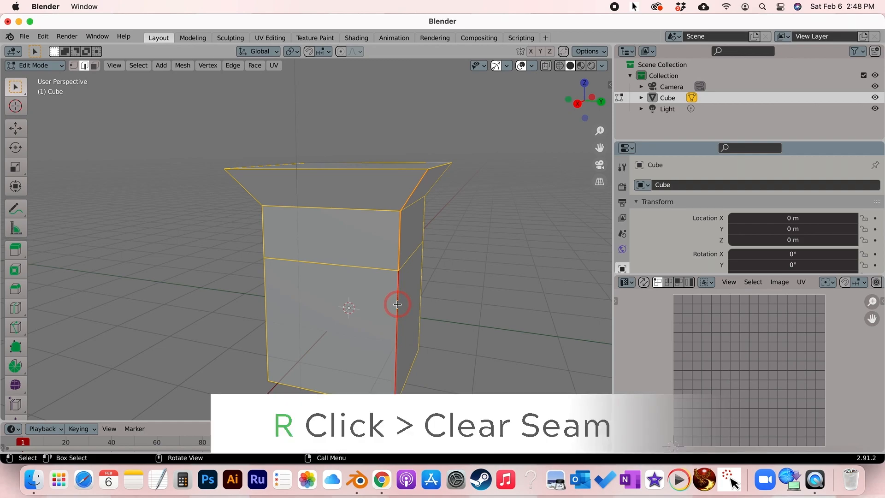
pyautogui.rightClick(397, 304)
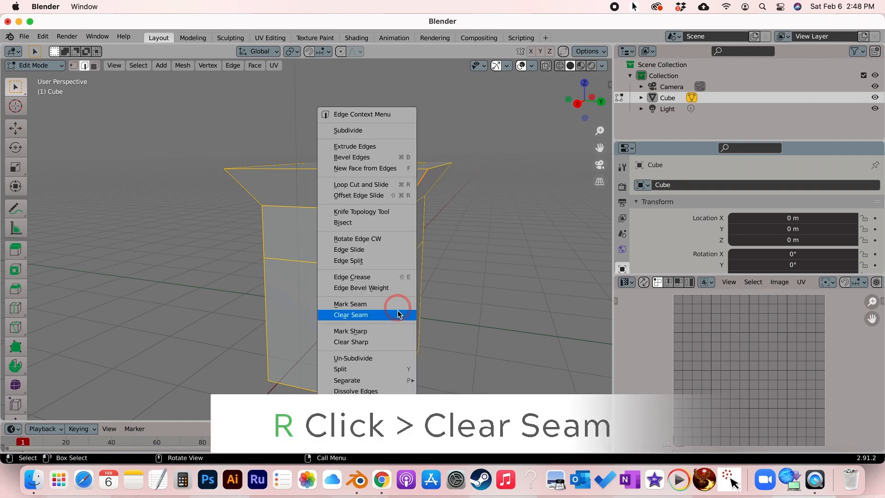
pyautogui.click(398, 314)
pyautogui.press('a')
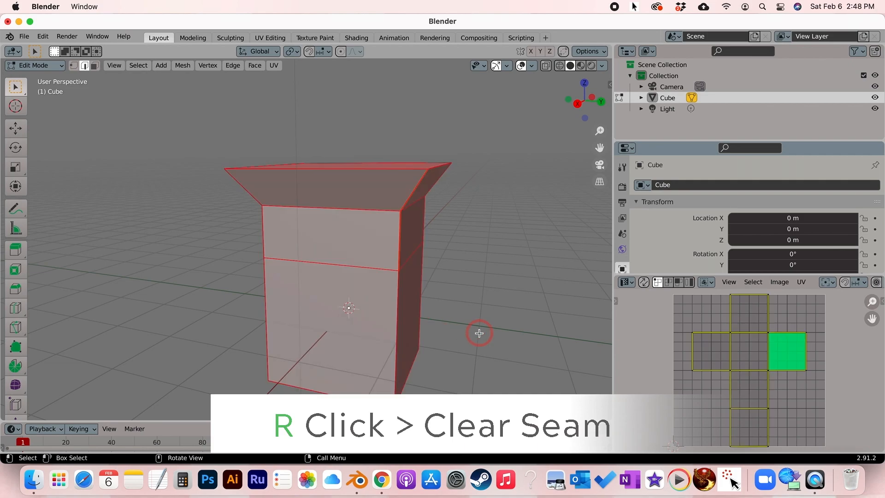
pyautogui.click(479, 333)
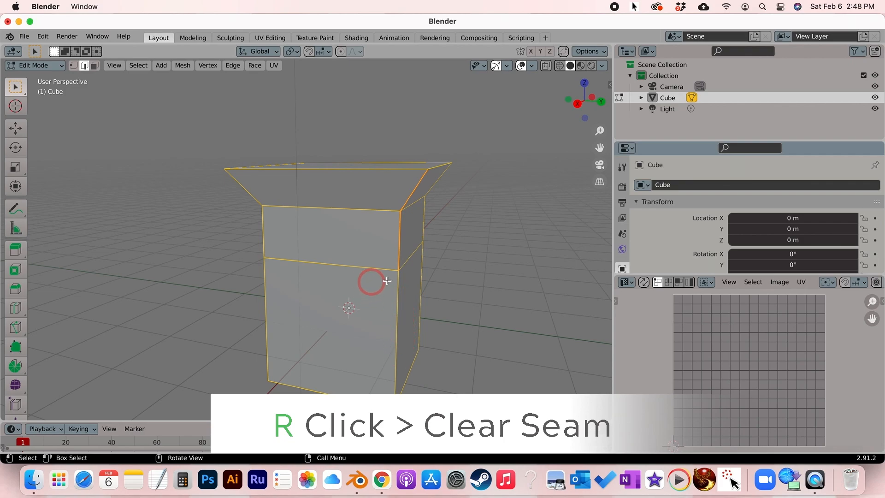
# - Select the lowest edge of the front corner again and mark it as a seam
pyautogui.click(398, 316)
pyautogui.rightClick(396, 310)
pyautogui.moveTo(409, 277); pyautogui.dragTo(386, 257, button='middle')
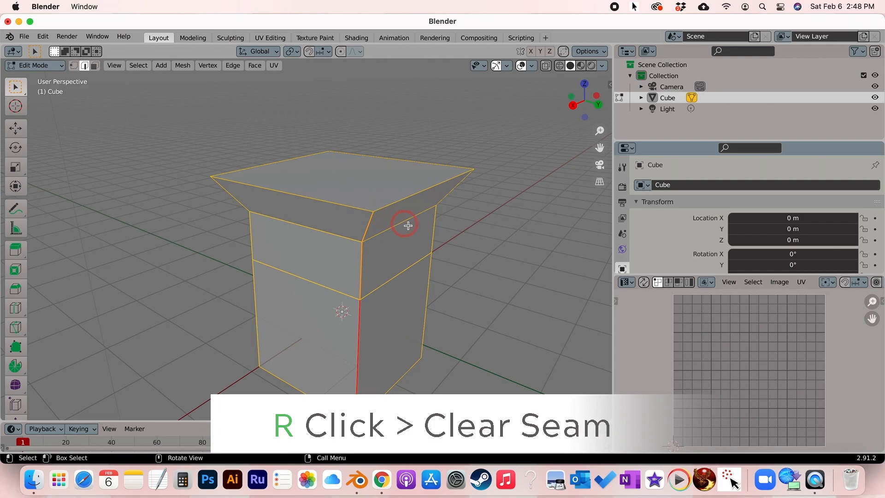
# - Select three of the flared top face's four edges, leaving out the one on the right side, and mark them as a seam
pyautogui.click(320, 201)
pyautogui.click(300, 159)
pyautogui.click(373, 157)
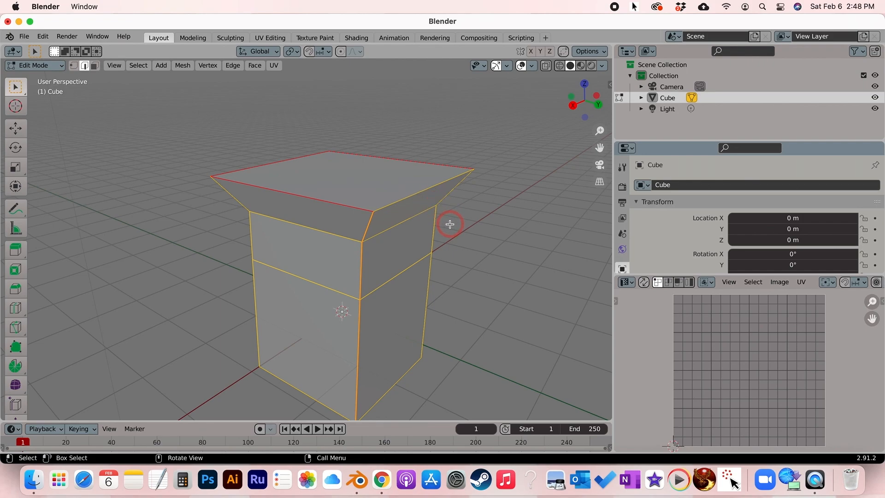
pyautogui.moveTo(449, 228); pyautogui.dragTo(395, 249, button='middle')
pyautogui.keyDown('shift'); pyautogui.moveTo(434, 311); pyautogui.dragTo(438, 319, button='middle'); pyautogui.keyUp('shift')
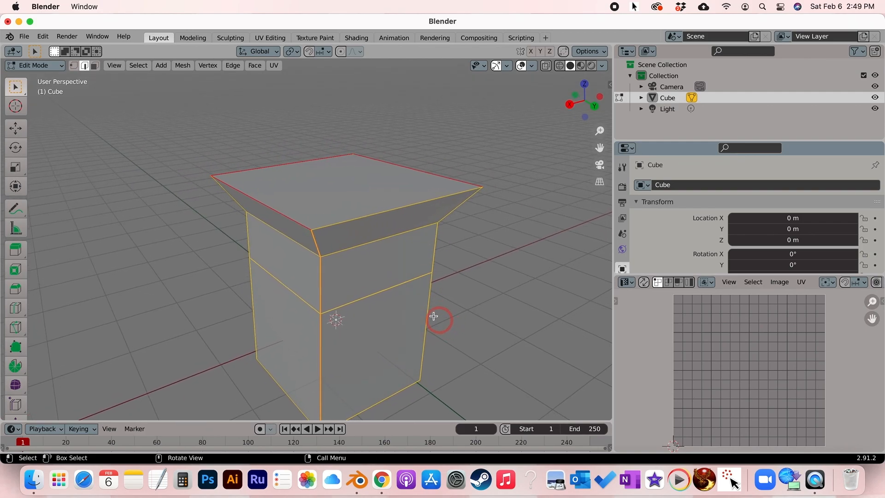
pyautogui.rightClick(320, 193)
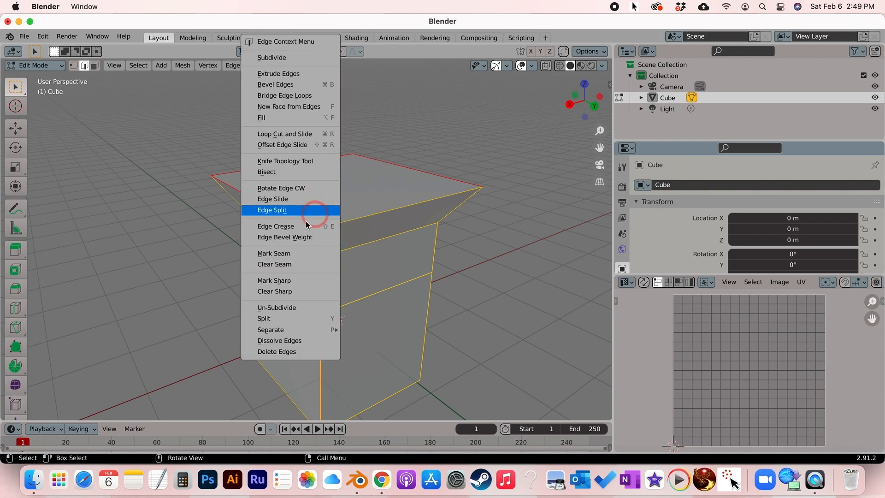
pyautogui.click(296, 255)
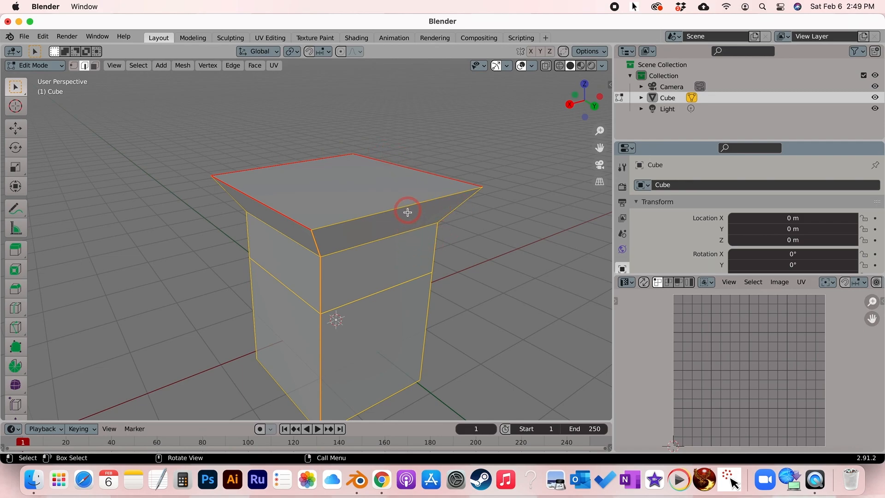
# - Select three of the bottom face's four edges, leaving out one beside the seamed corner, and mark them as a seam
pyautogui.hscroll(-4, 410, 267)
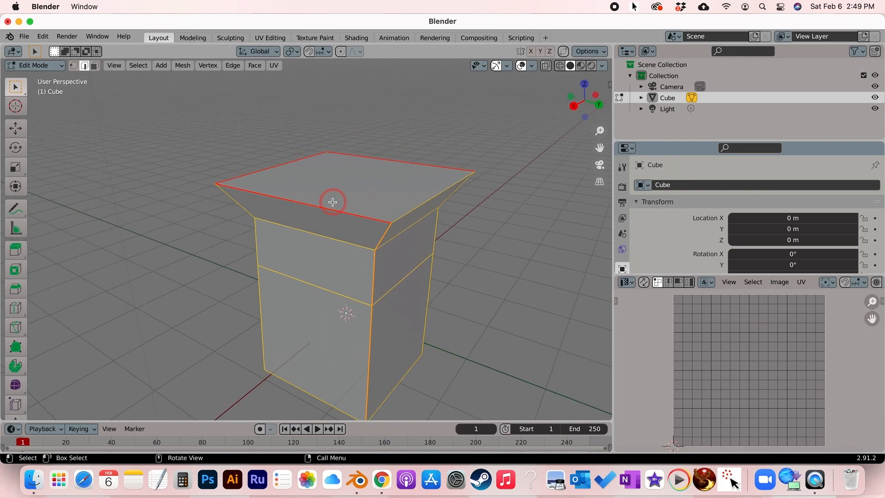
pyautogui.moveTo(400, 217); pyautogui.dragTo(356, 291, button='middle')
pyautogui.click(321, 288)
pyautogui.keyDown('shift'); pyautogui.click(315, 368); pyautogui.keyUp('shift')
pyautogui.keyDown('shift'); pyautogui.click(403, 360); pyautogui.keyUp('shift')
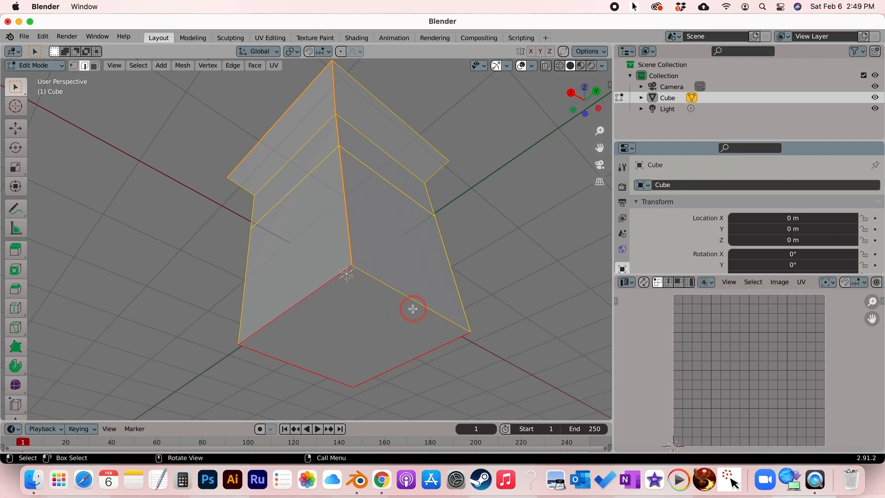
pyautogui.rightClick(373, 323)
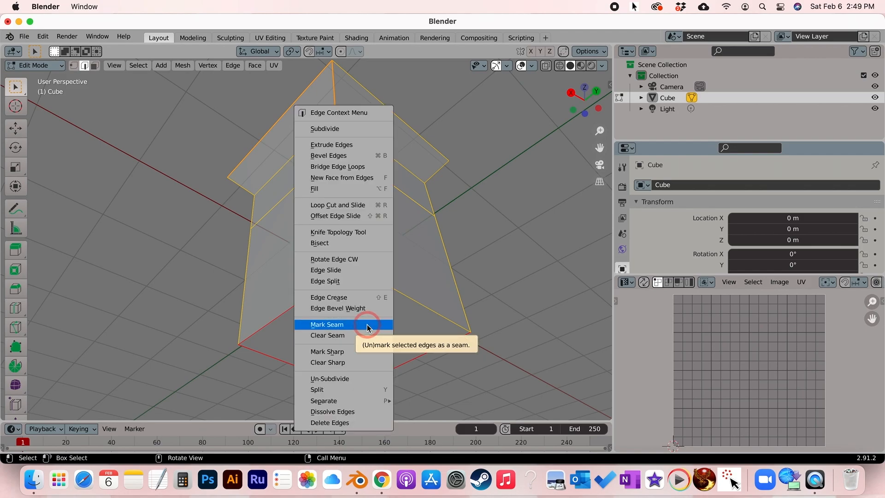
pyautogui.click(367, 324)
# - Select the entire mesh in face selection mode and unwrap it along the marked seams
pyautogui.scroll(3, 395, 309)
pyautogui.scroll(-4, 396, 310)
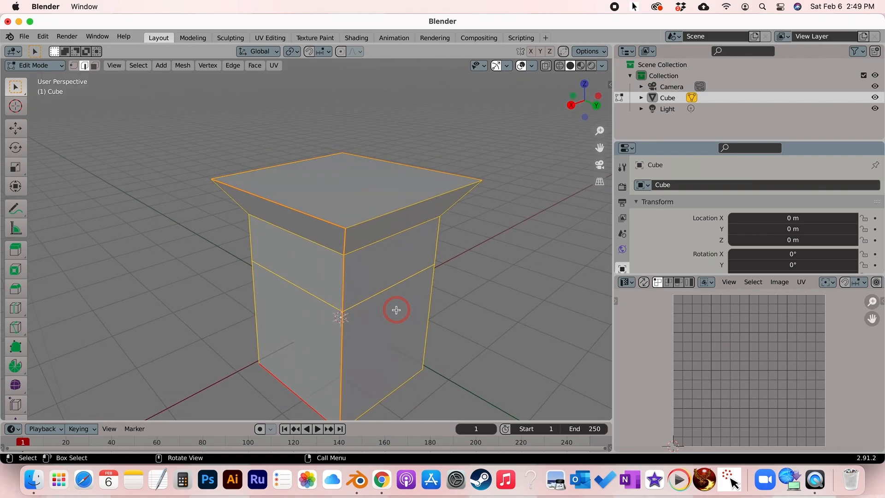
pyautogui.scroll(3, 393, 298)
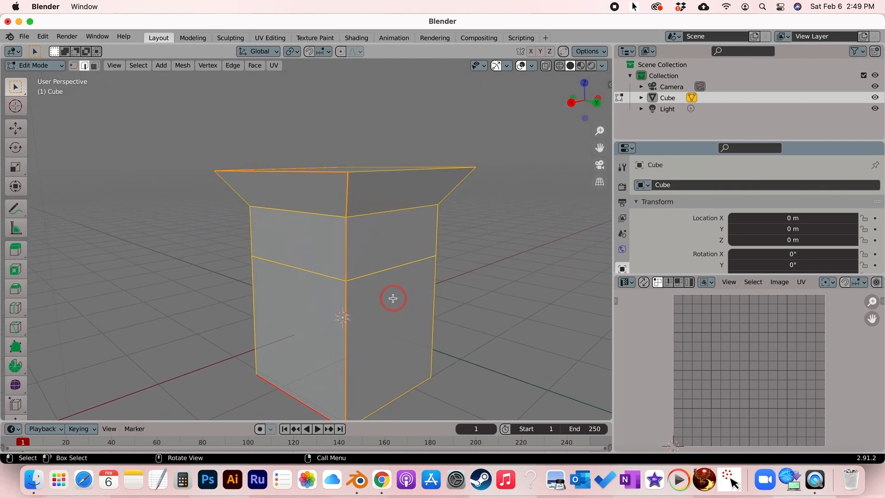
pyautogui.scroll(-3, 415, 306)
pyautogui.scroll(3, 353, 302)
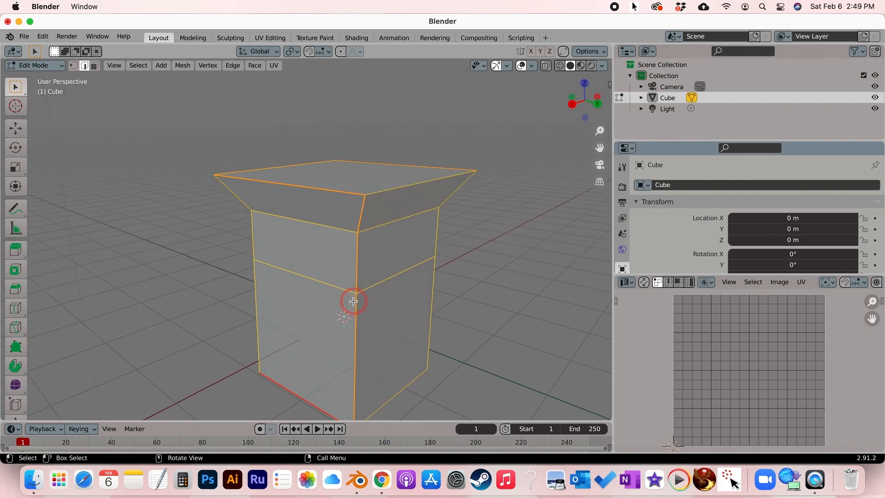
pyautogui.scroll(-1, 354, 301)
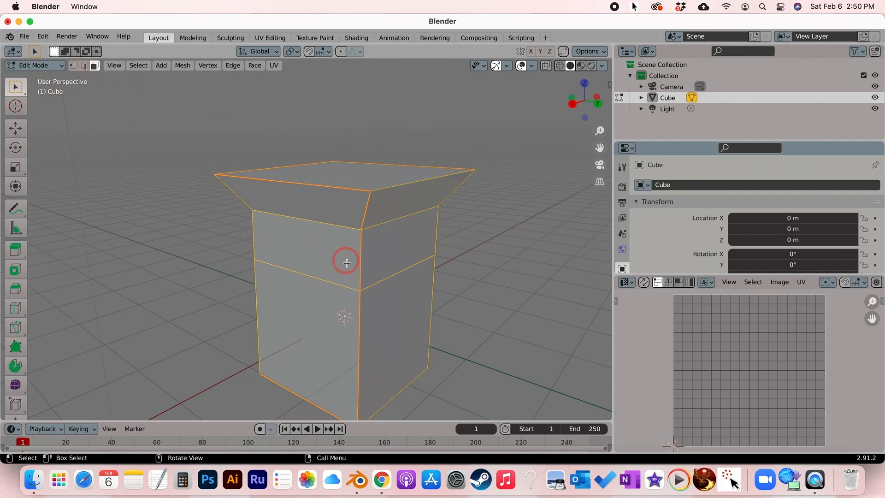
pyautogui.press('a')
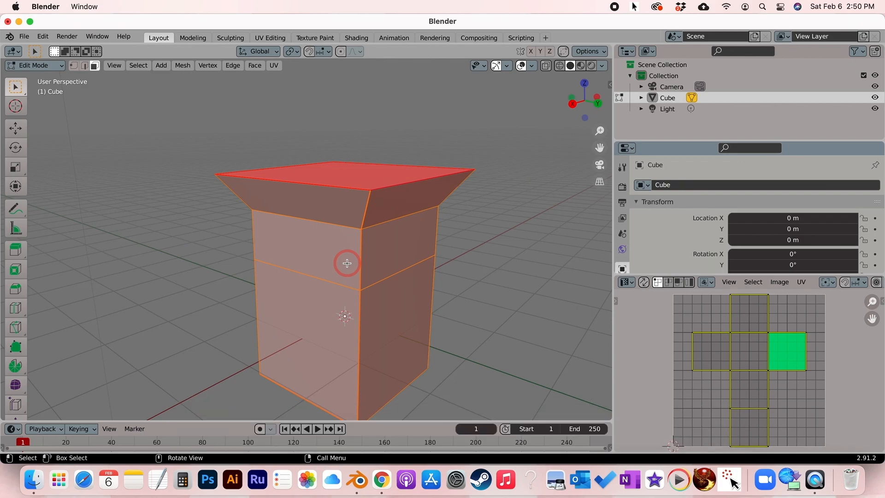
pyautogui.press('u')
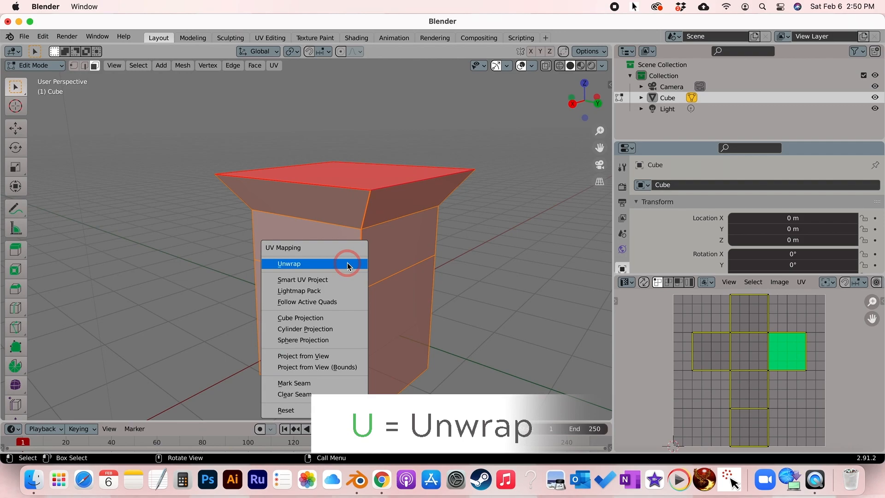
pyautogui.click(347, 264)
pyautogui.scroll(-1, 590, 104)
# - Start the Screencast Keys display with text size 105 and mouse size 148, and close the sidebar
pyautogui.press('n')
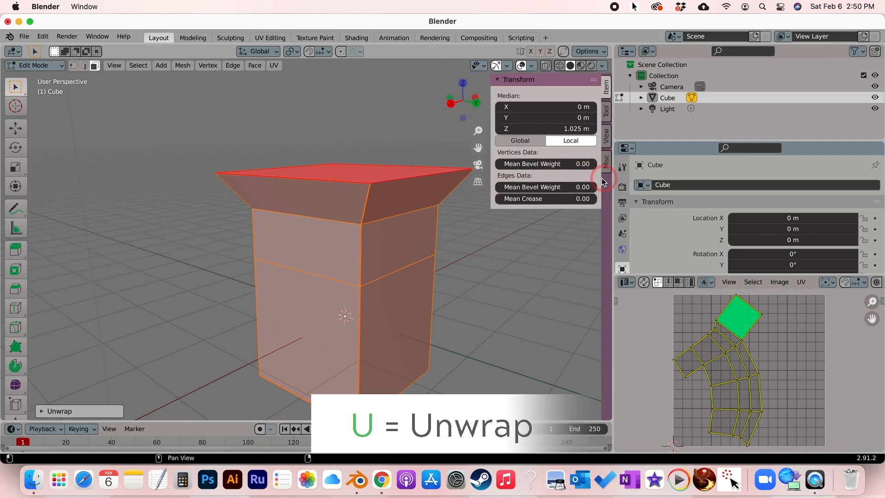
pyautogui.click(606, 162)
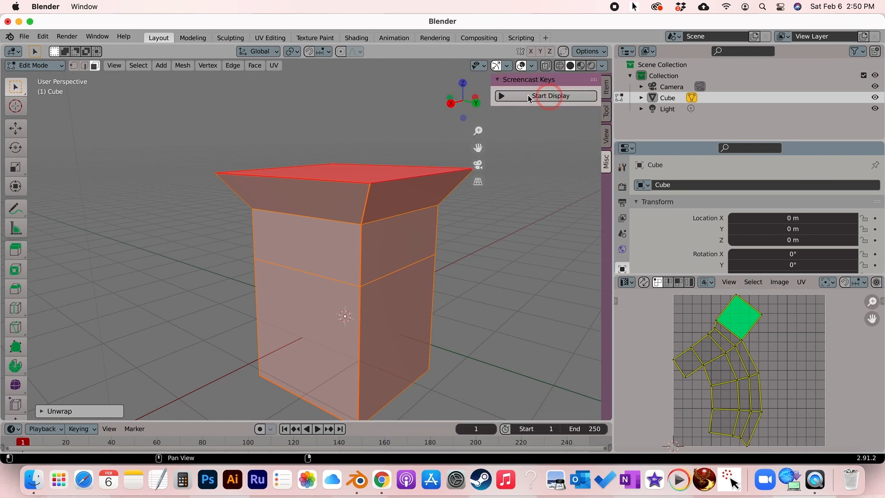
pyautogui.click(503, 96)
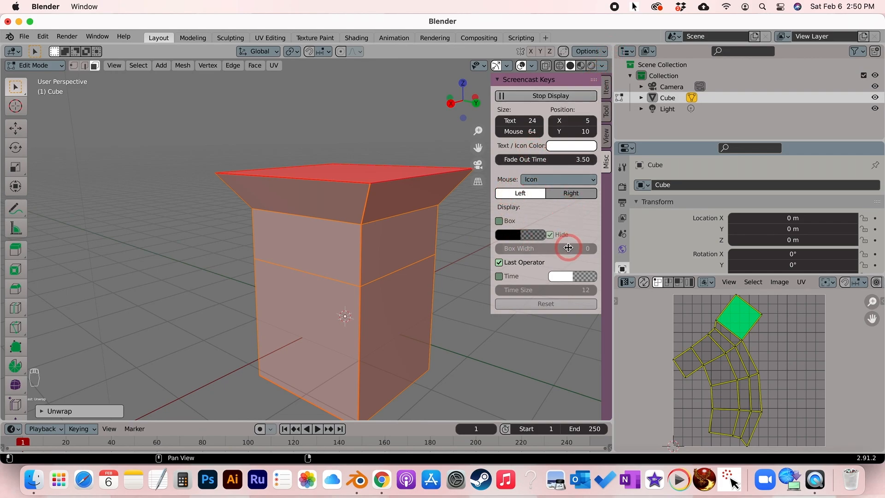
pyautogui.moveTo(510, 120); pyautogui.dragTo(623, 129)
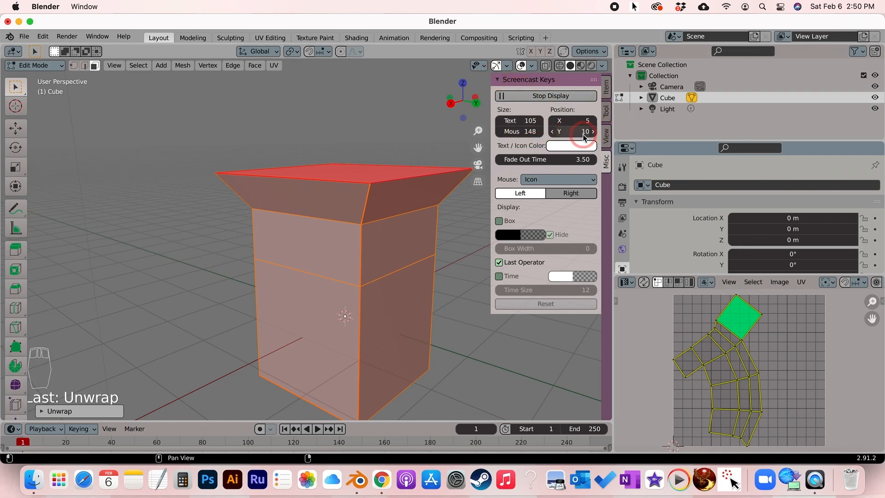
pyautogui.press('n')
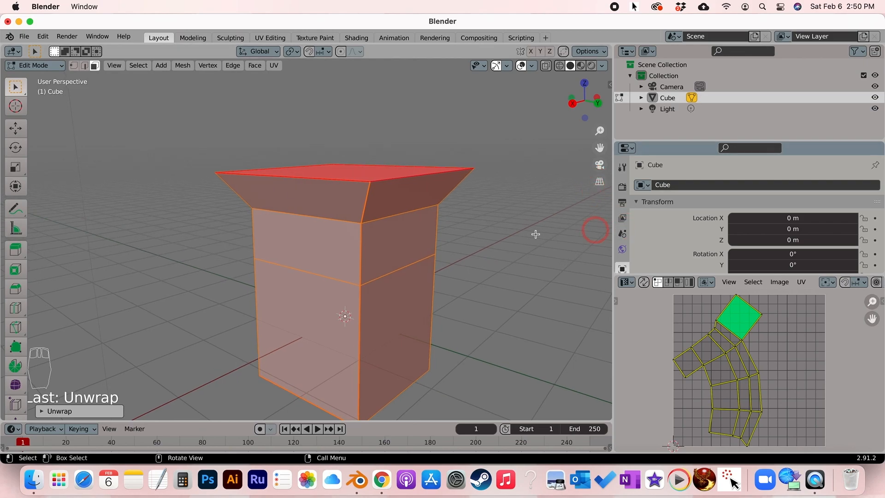
pyautogui.moveTo(384, 267); pyautogui.dragTo(472, 265, button='middle')
pyautogui.moveTo(310, 272); pyautogui.dragTo(518, 369, button='middle')
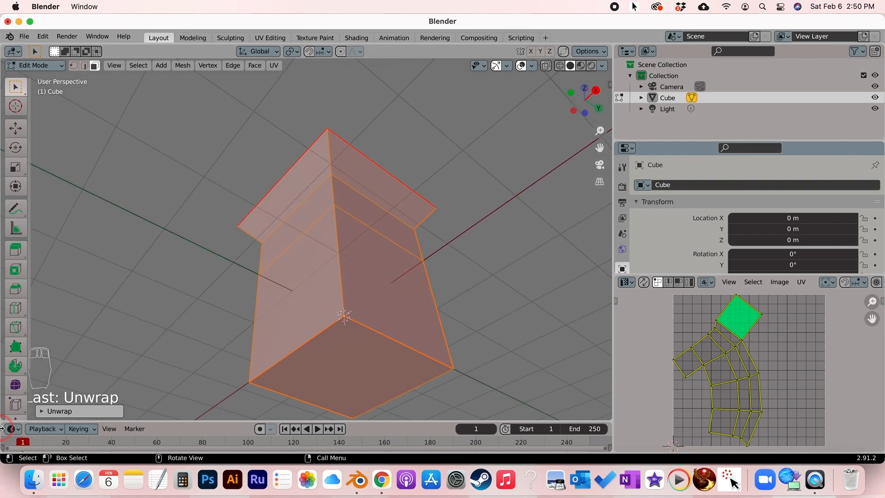
pyautogui.moveTo(478, 269); pyautogui.dragTo(478, 268, button='middle')
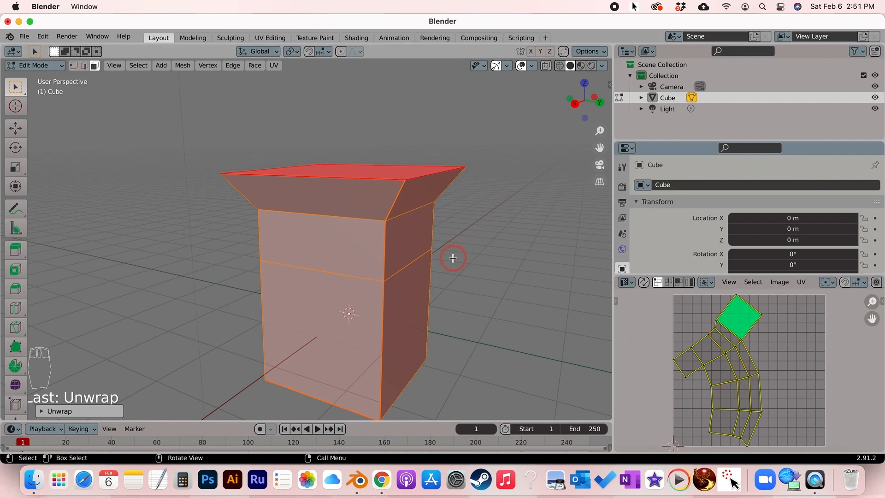
pyautogui.press('u')
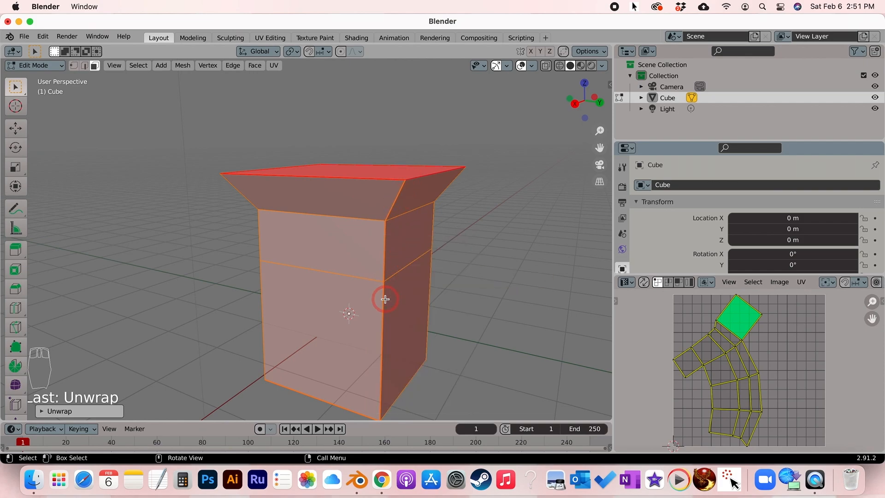
pyautogui.press('u')
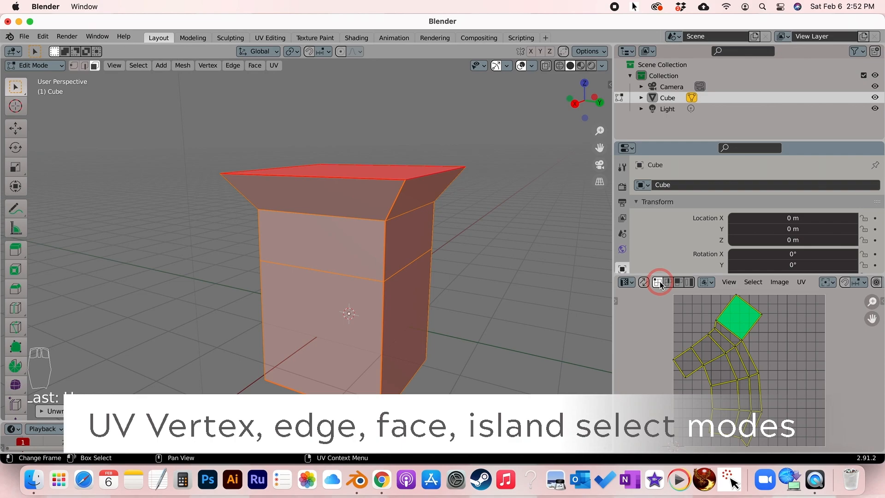
# - Select the whole UV island in the UV Editor's island selection mode and try to move it
pyautogui.click(690, 283)
pyautogui.click(726, 362)
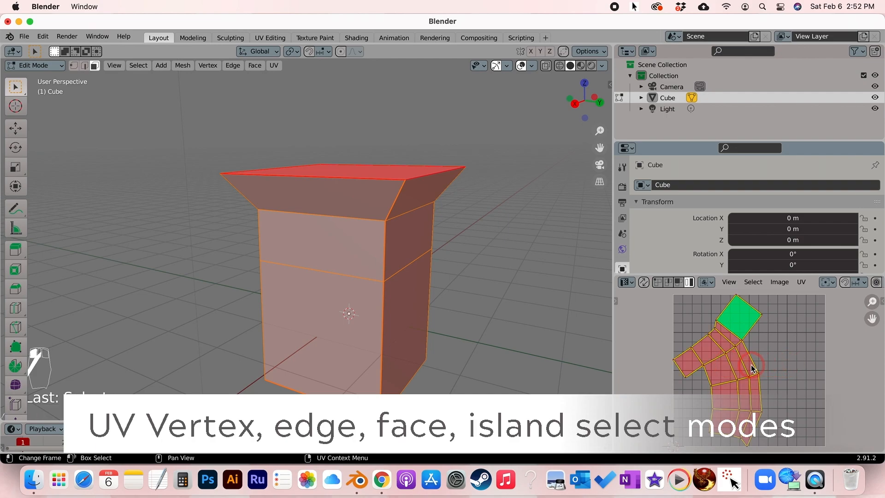
pyautogui.press('g')
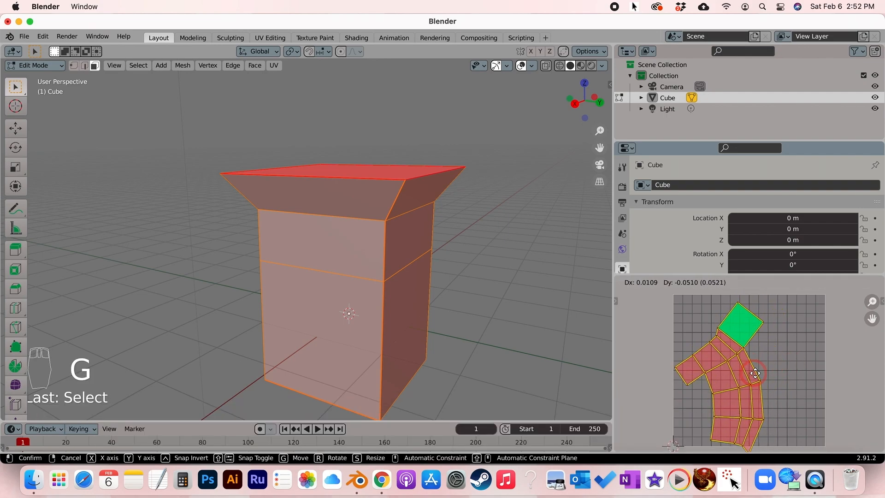
pyautogui.click(751, 370)
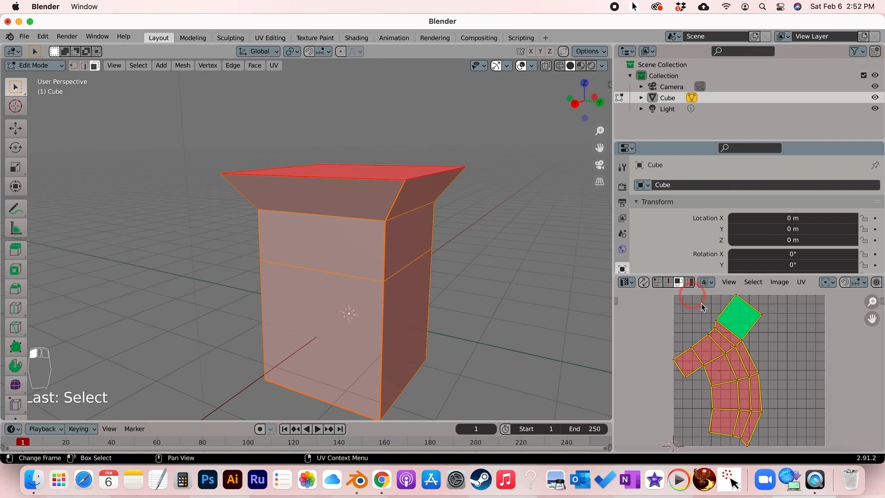
# - Select individual faces of the UV layout one after another in the UV Editor's face selection mode
pyautogui.click(737, 314)
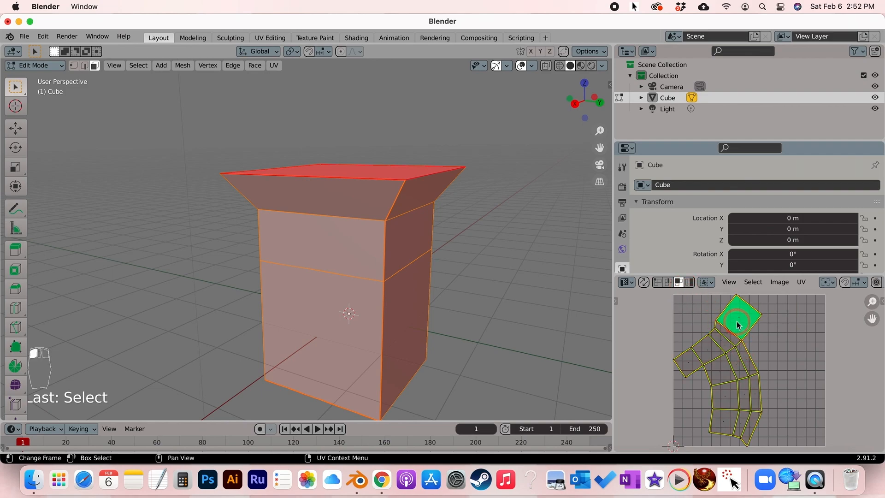
pyautogui.click(712, 354)
pyautogui.click(721, 369)
pyautogui.click(726, 394)
pyautogui.click(752, 388)
pyautogui.click(743, 362)
pyautogui.click(733, 364)
pyautogui.click(720, 367)
pyautogui.click(707, 349)
pyautogui.click(728, 318)
pyautogui.click(737, 362)
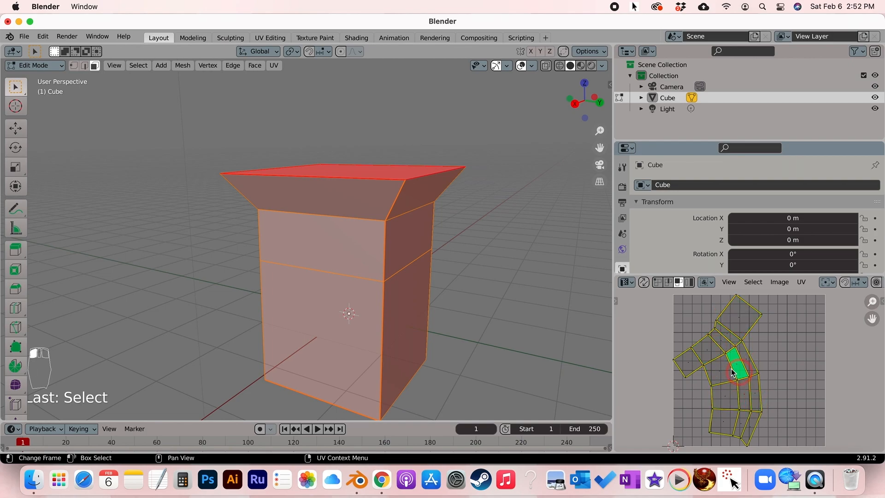
# - Select single side faces of the block in the 3D view, ending with the right side's upper face, and reselect the entire mesh
pyautogui.click(312, 252)
pyautogui.click(394, 305)
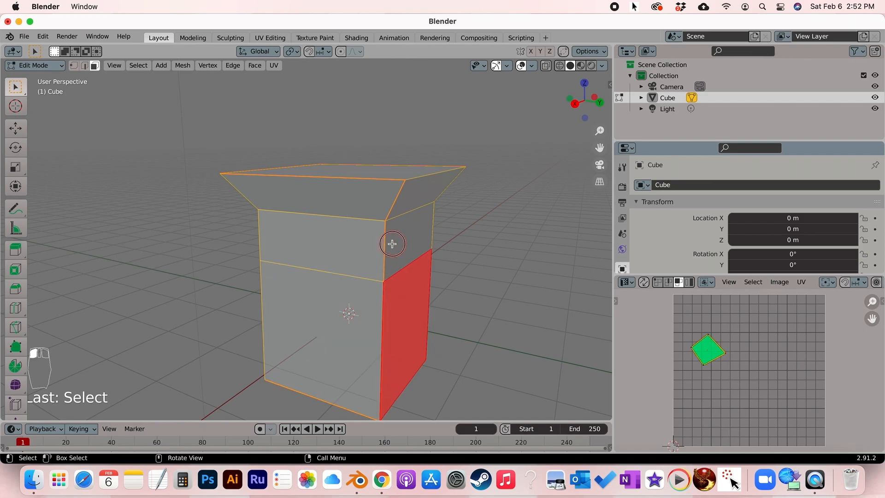
pyautogui.click(390, 243)
pyautogui.press('a')
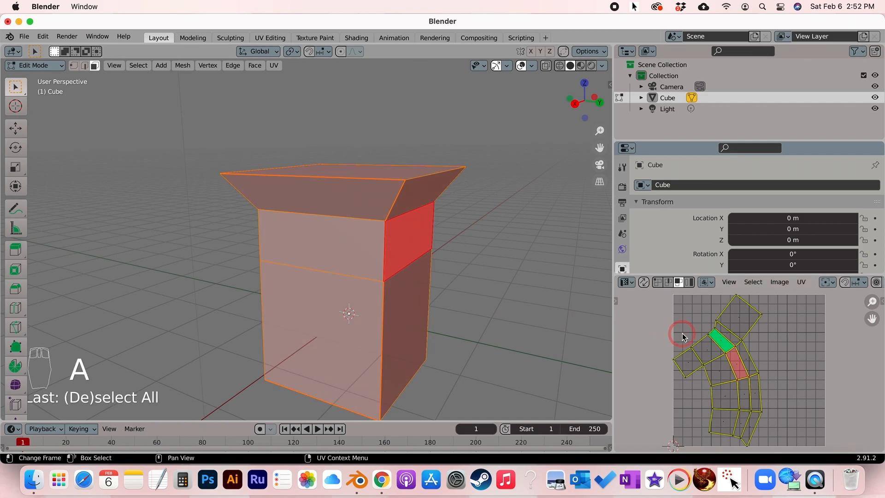
# - Switch the UV Editor to edge selection and select individual edges of the UV layout
pyautogui.click(668, 282)
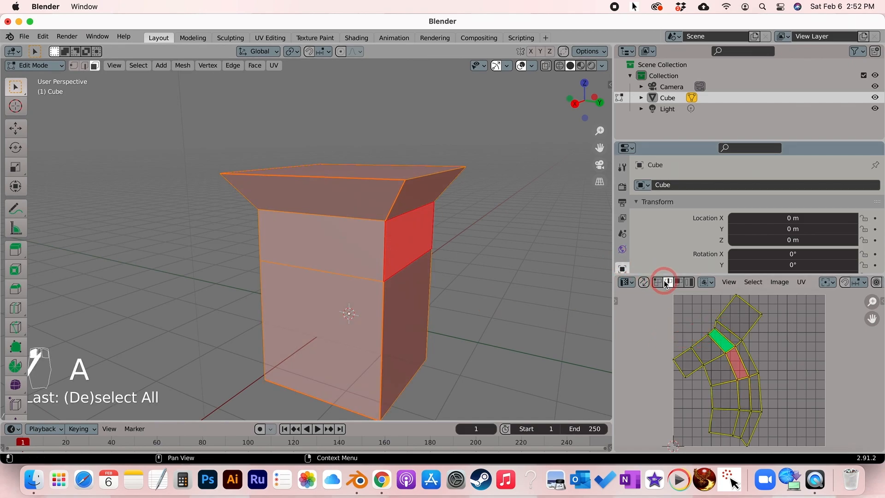
pyautogui.click(725, 313)
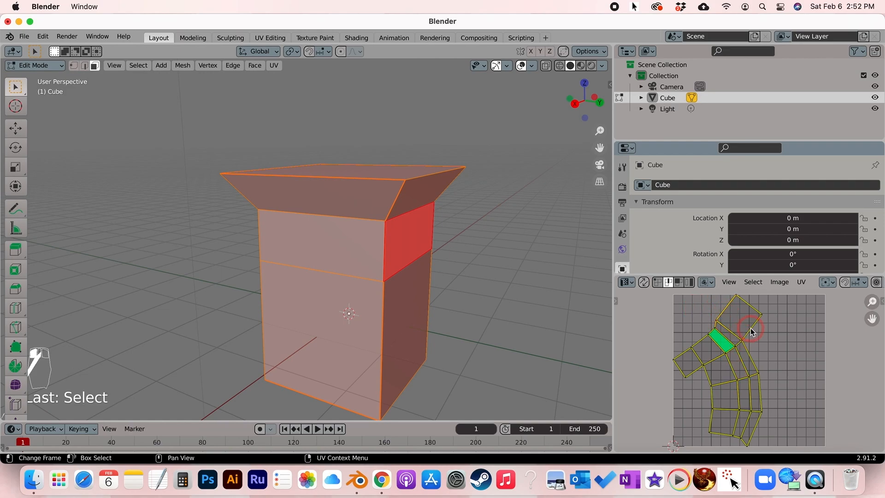
pyautogui.click(746, 371)
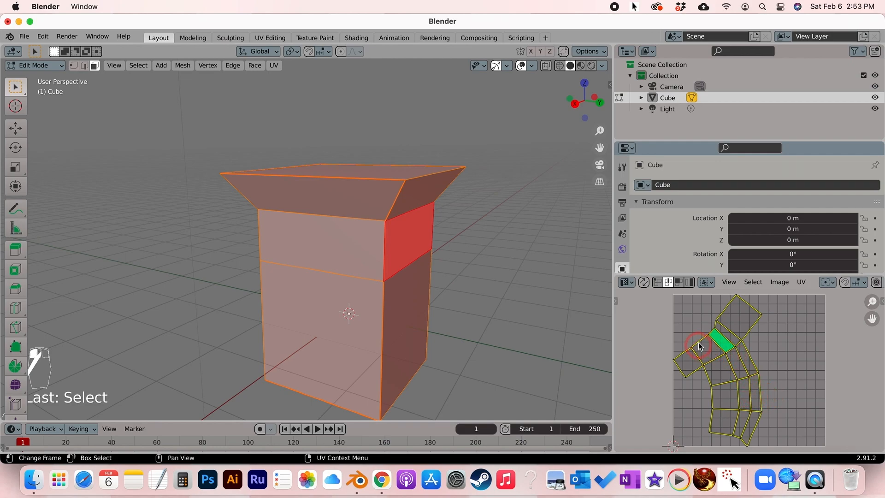
# - Select a single UV vertex in the UV Editor's vertex selection mode, and return the editor to face selection
pyautogui.click(658, 282)
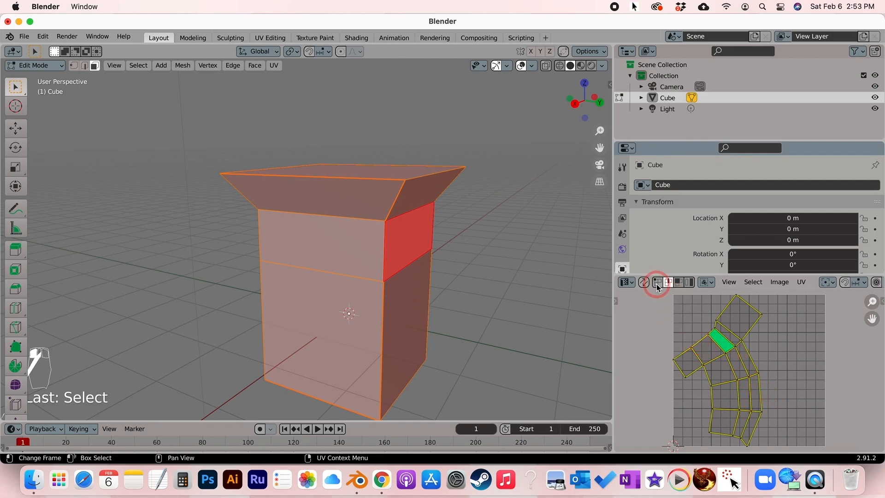
pyautogui.click(715, 323)
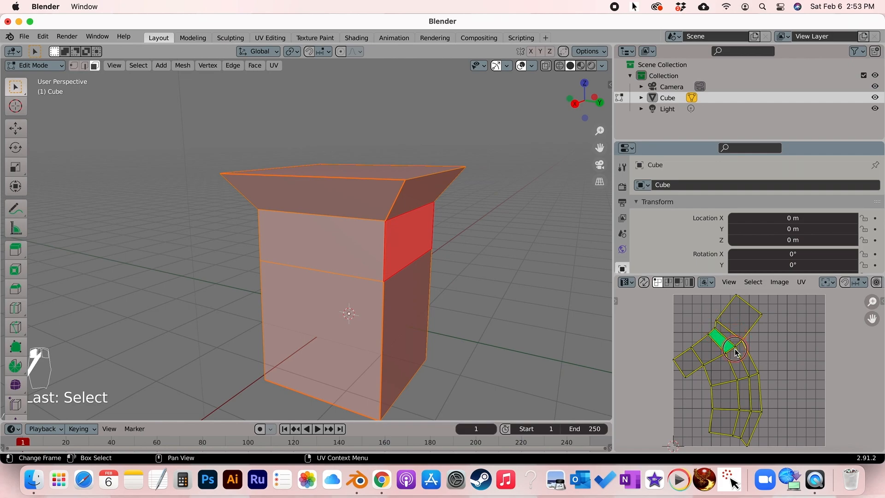
pyautogui.click(690, 283)
pyautogui.click(677, 282)
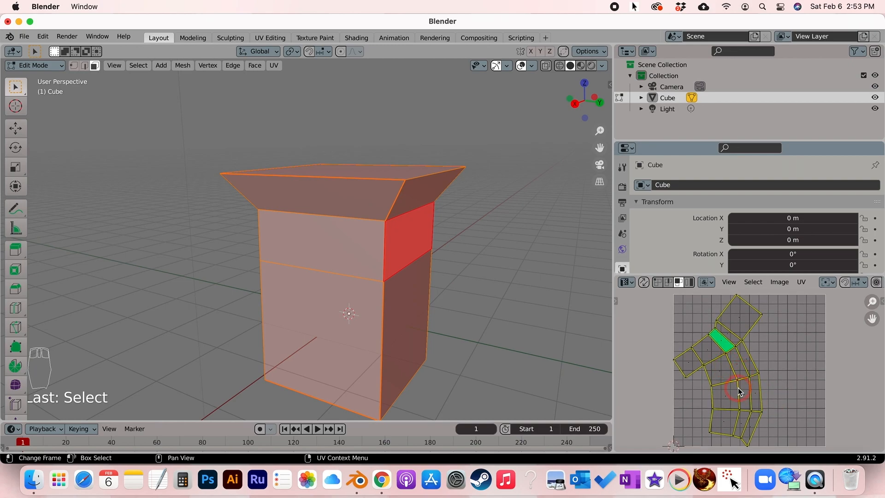
# - Enlarge the UV Editor in height and width and zoom in on the unwrapped layout
pyautogui.moveTo(723, 272); pyautogui.dragTo(723, 239)
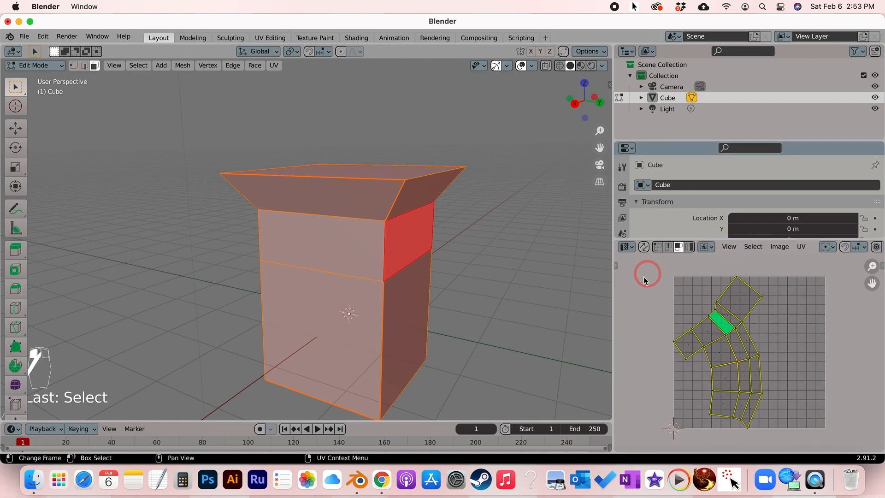
pyautogui.moveTo(614, 293); pyautogui.dragTo(568, 296)
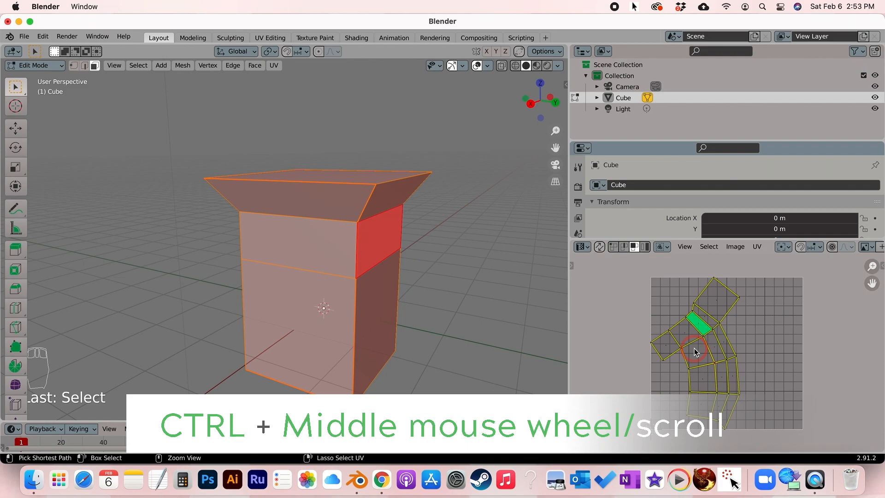
pyautogui.keyDown('ctrl'); pyautogui.scroll(3, 694, 347); pyautogui.keyUp('ctrl')
pyautogui.keyDown('ctrl'); pyautogui.scroll(3, 694, 347); pyautogui.keyUp('ctrl')
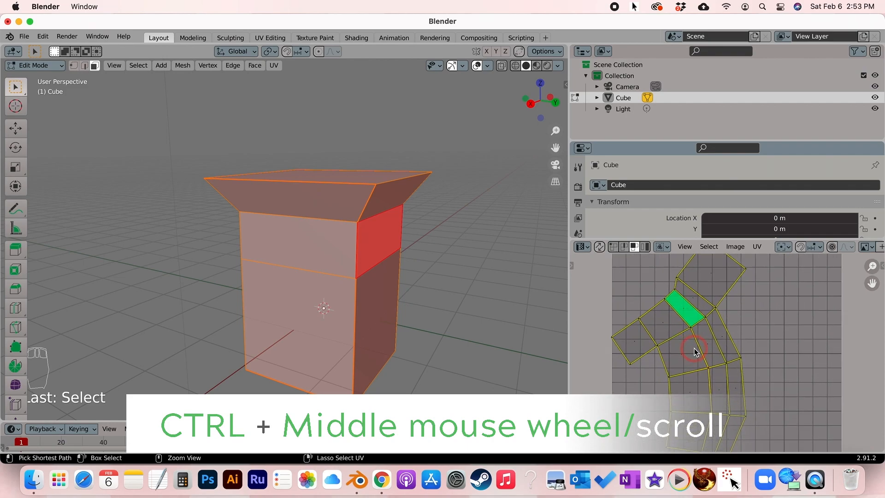
pyautogui.keyDown('ctrl'); pyautogui.scroll(-2, 694, 347); pyautogui.keyUp('ctrl')
pyautogui.keyDown('ctrl'); pyautogui.scroll(-2, 694, 348); pyautogui.keyUp('ctrl')
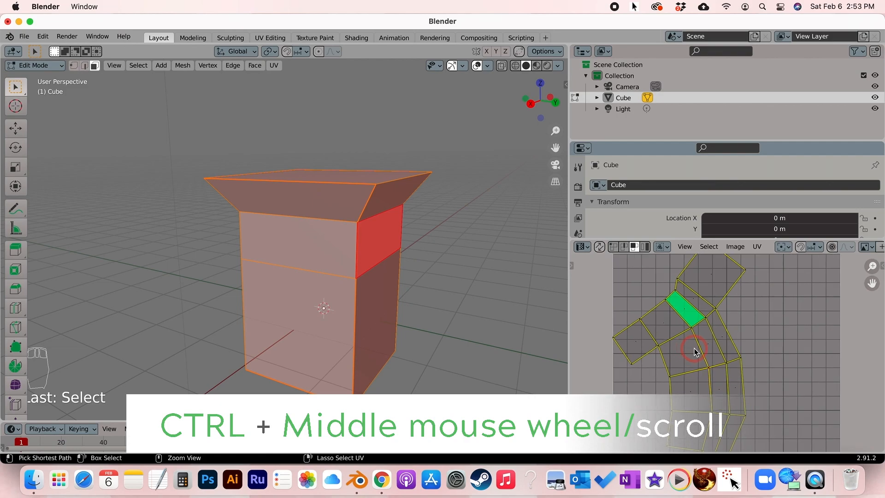
# - Select single upper side faces of the block in the 3D view, ending with the front one, and reselect the entire mesh
pyautogui.keyDown('ctrl'); pyautogui.scroll(1, 695, 348); pyautogui.keyUp('ctrl')
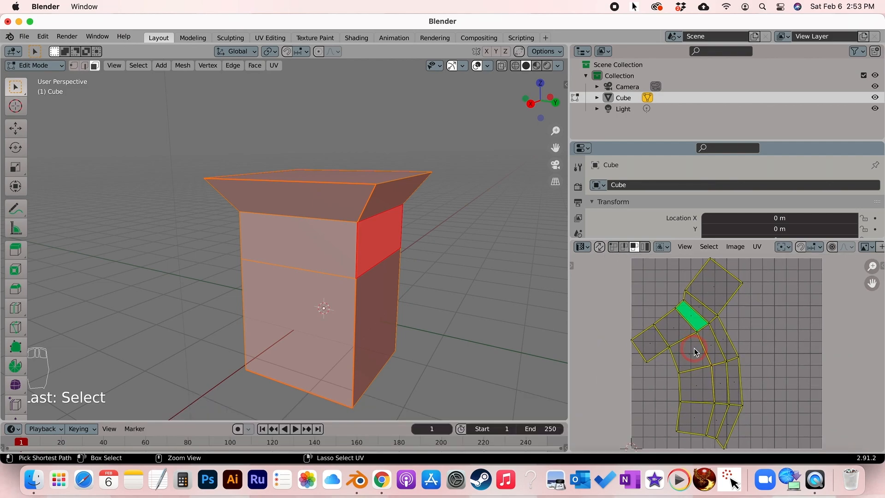
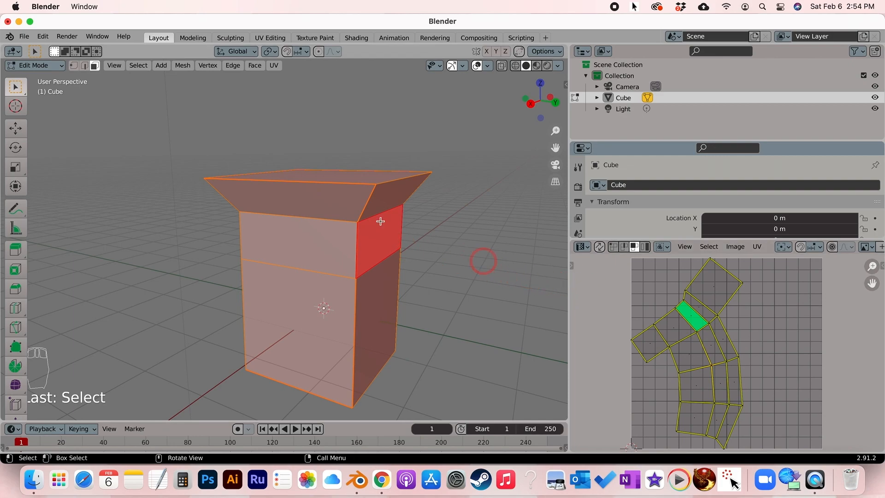
pyautogui.click(322, 254)
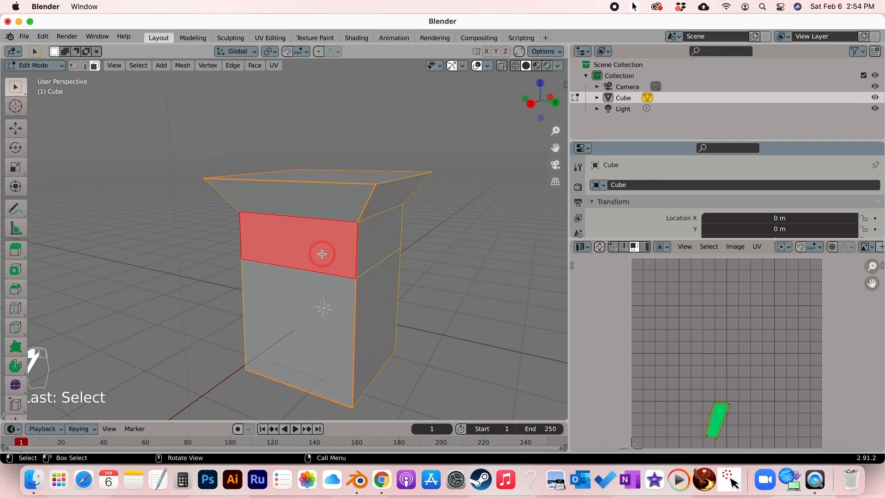
pyautogui.click(362, 250)
pyautogui.click(315, 247)
pyautogui.click(723, 420)
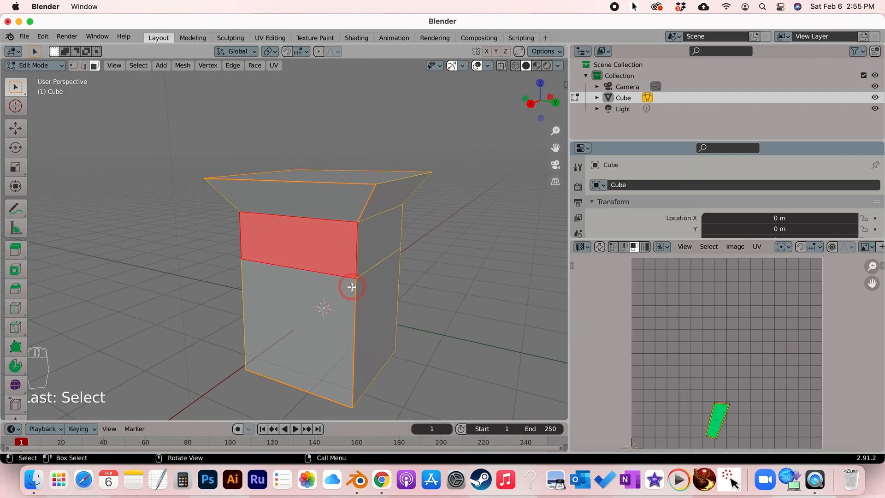
pyautogui.press('a')
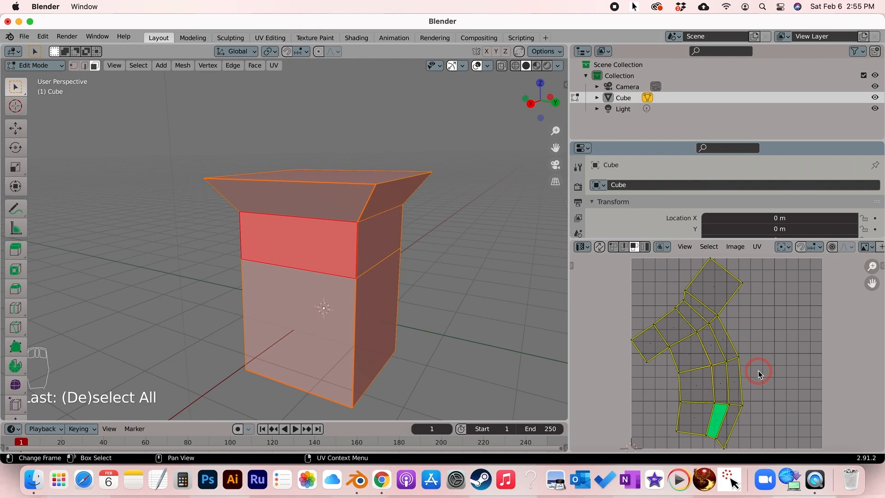
# - Switch the UV Editor to island selection and select the whole UV island
pyautogui.click(647, 248)
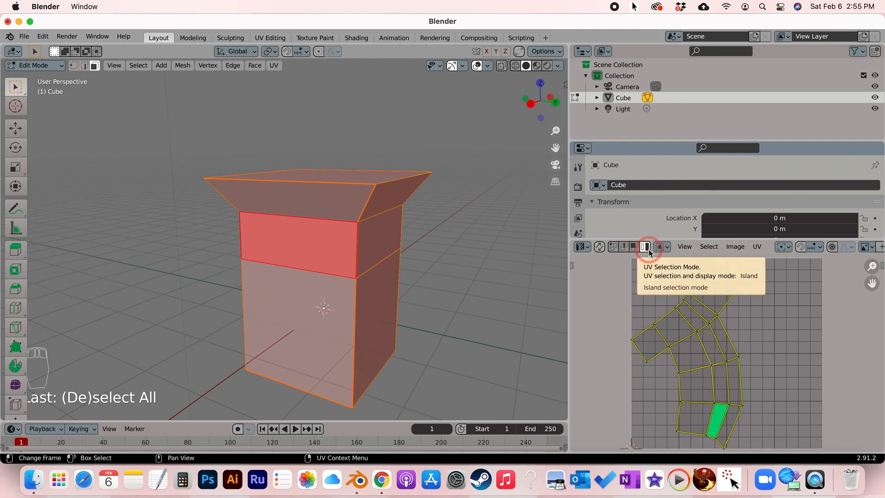
pyautogui.click(715, 381)
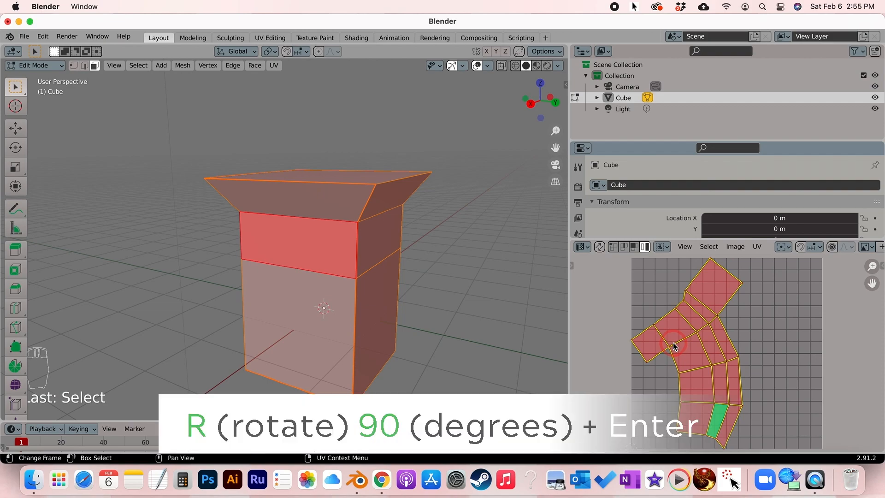
# - Try rotating the selected UV island by 90 degrees, and undo the rotation
pyautogui.press('r')
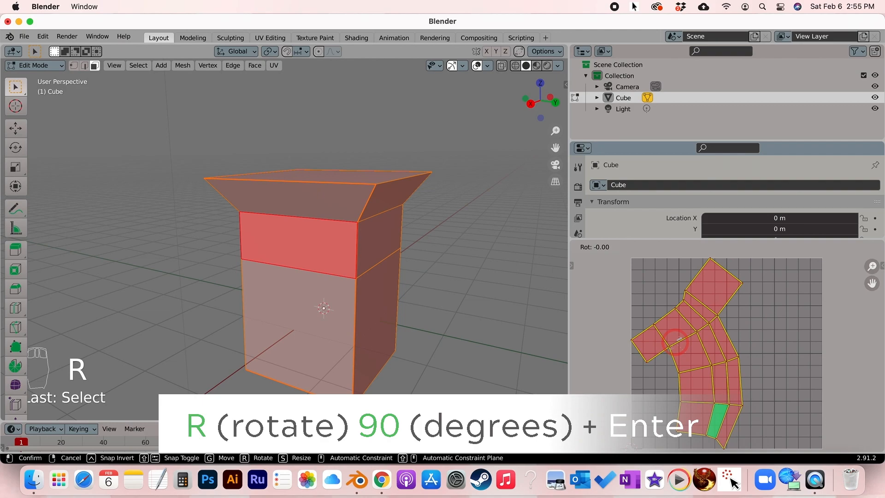
pyautogui.write('90')
pyautogui.click(687, 351)
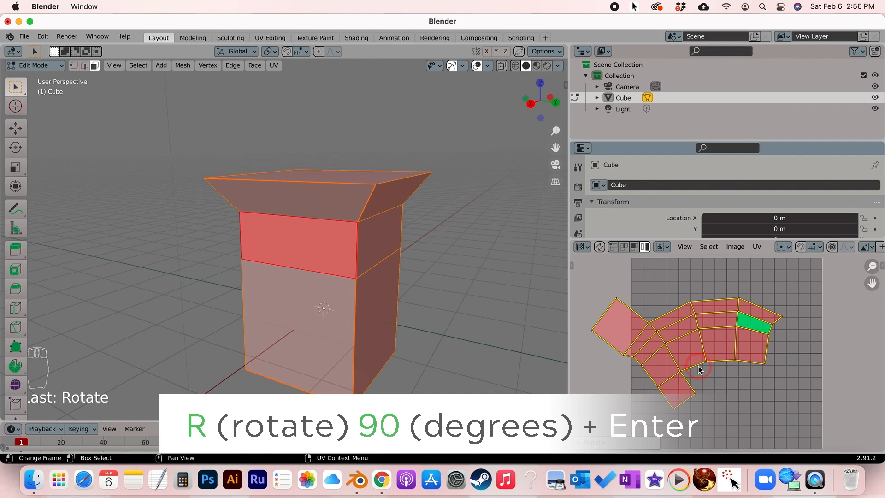
pyautogui.press('super+z')
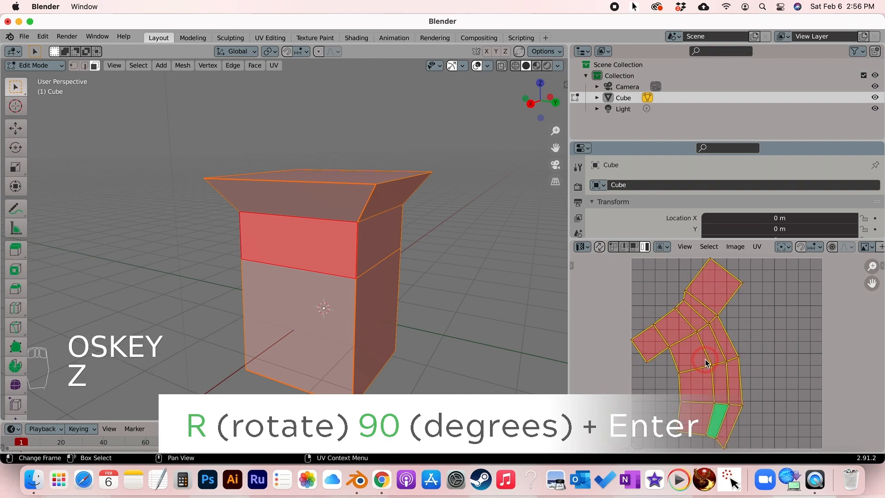
# - Rotate the selected UV island by 90 degrees
pyautogui.press('r')
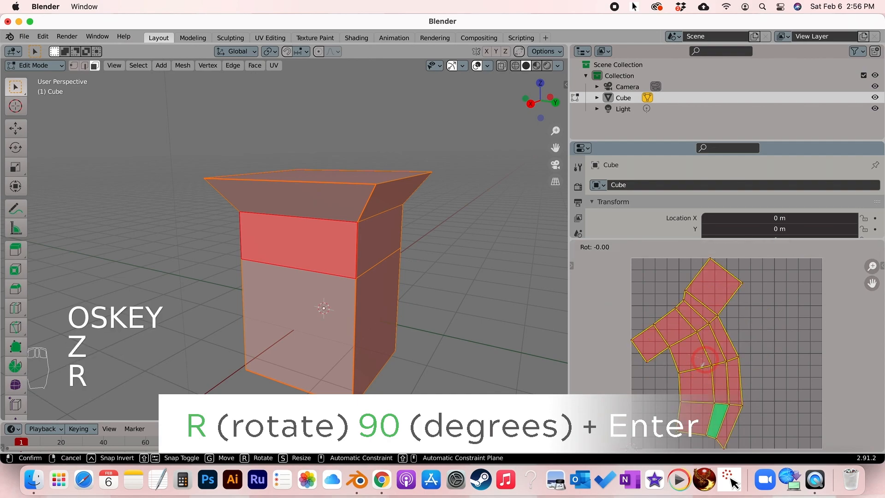
pyautogui.write('90')
pyautogui.press('Return')
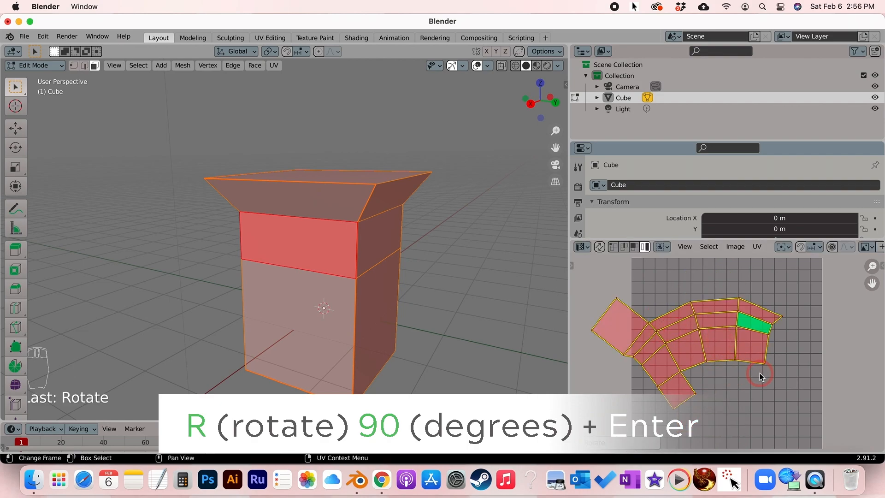
# - Move the rotated UV island in several grabs until it sits roughly centred across the width of the UV grid
pyautogui.press('g')
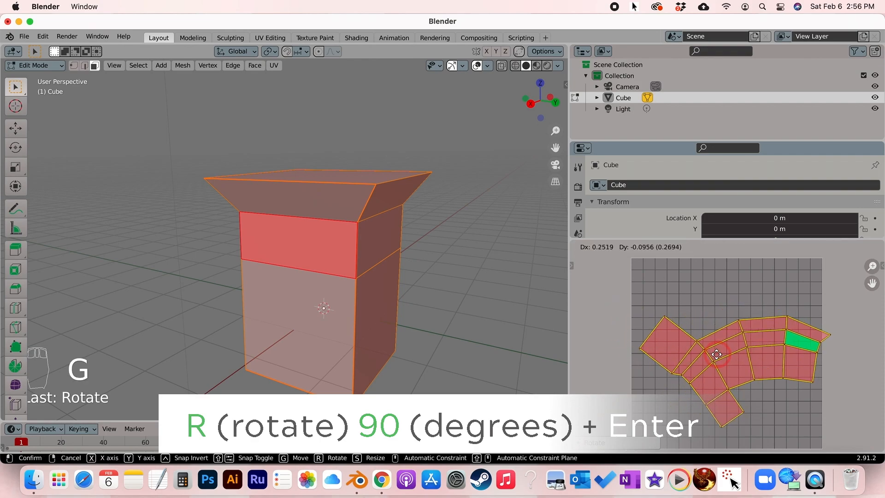
pyautogui.click(273, 233)
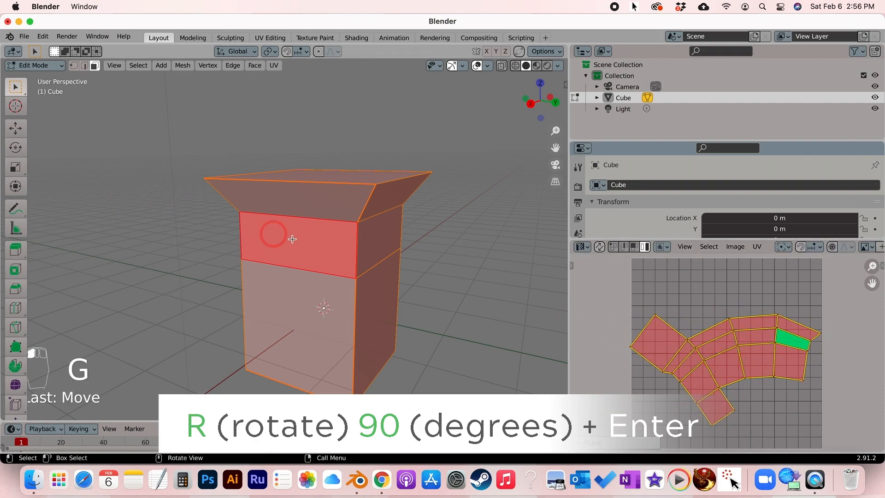
pyautogui.click(788, 339)
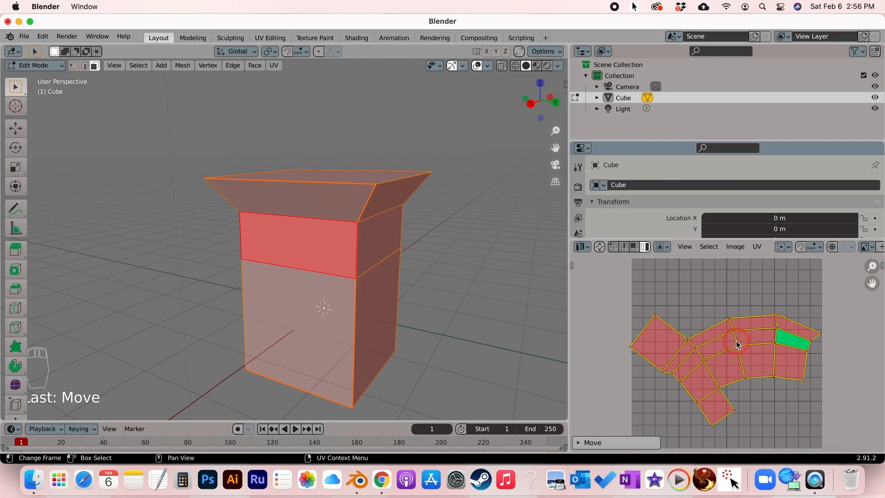
pyautogui.press('g')
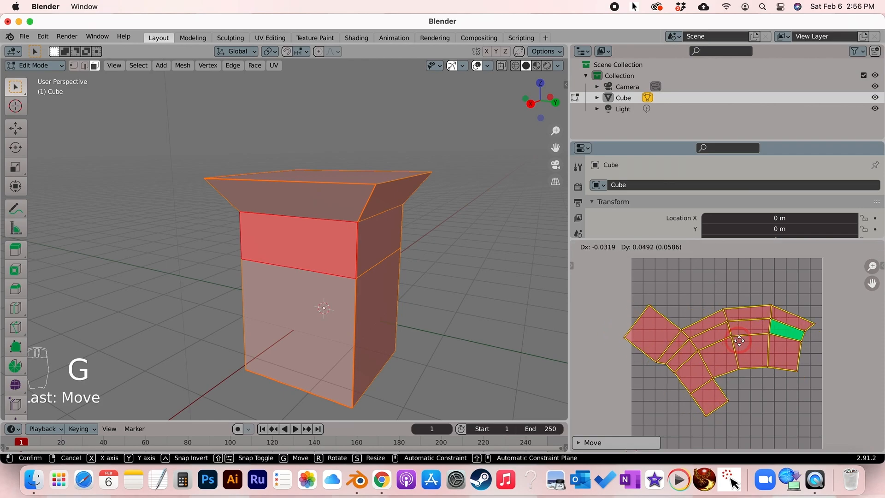
pyautogui.click(748, 357)
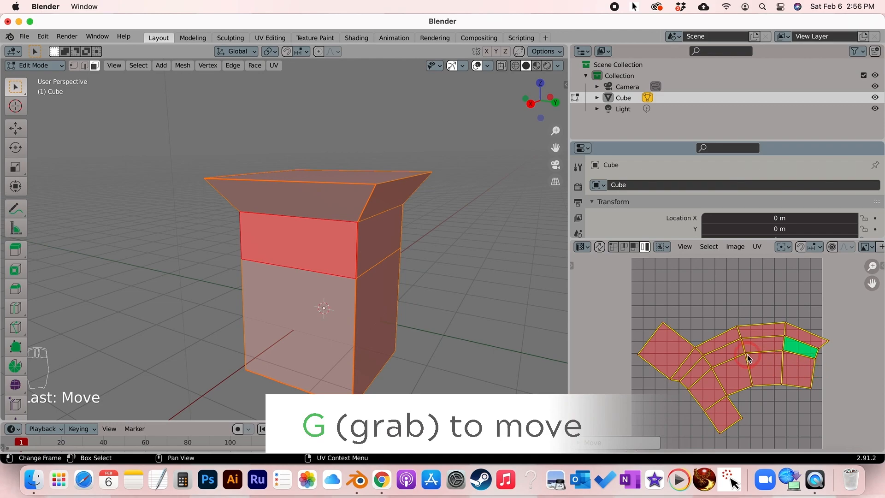
pyautogui.press('g')
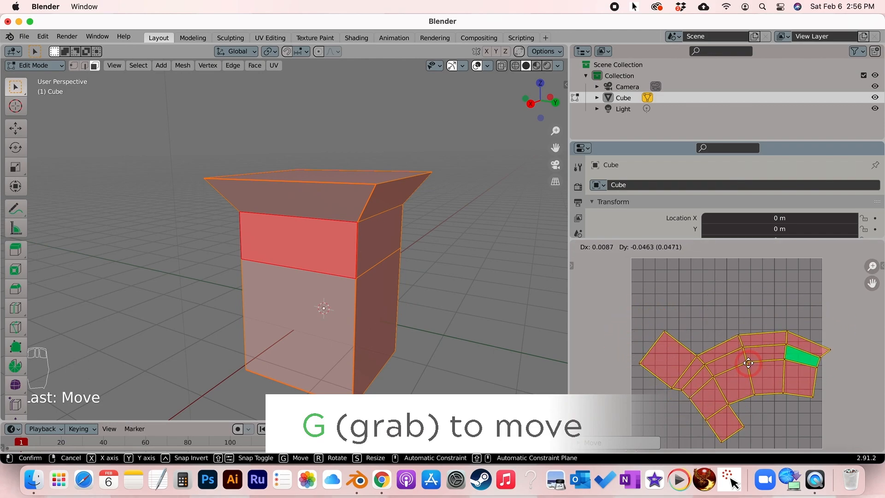
pyautogui.click(743, 352)
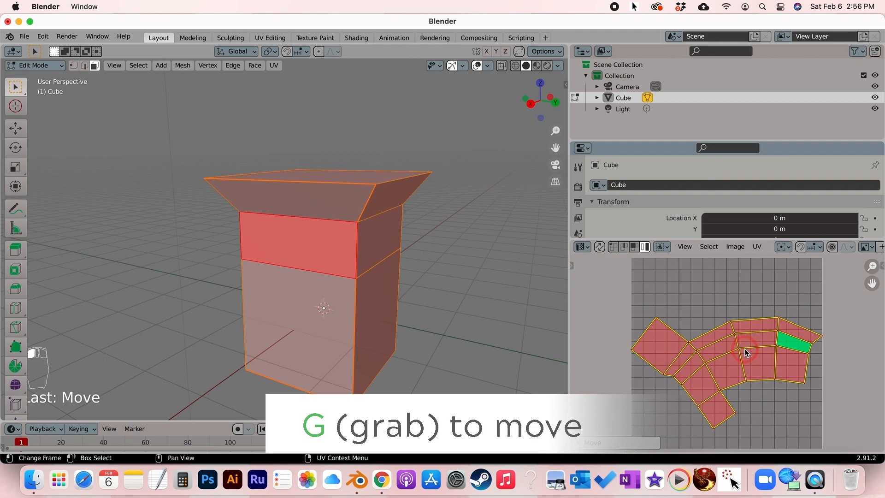
pyautogui.press('g')
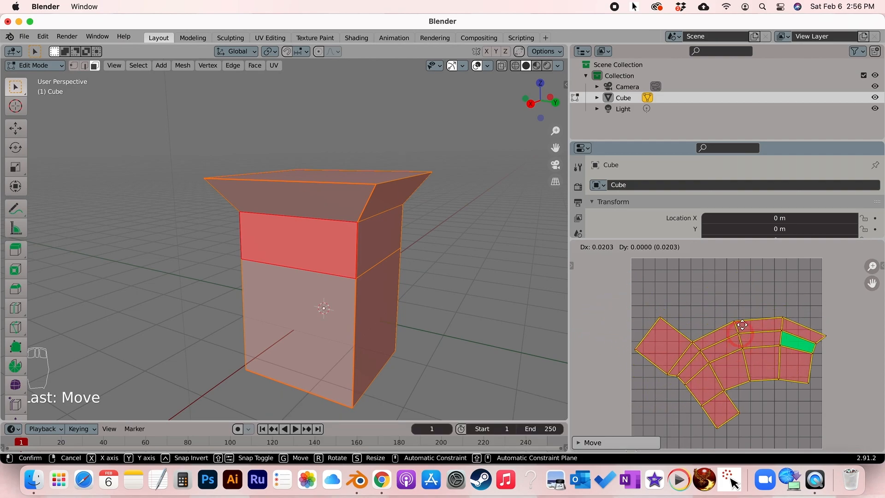
pyautogui.click(738, 348)
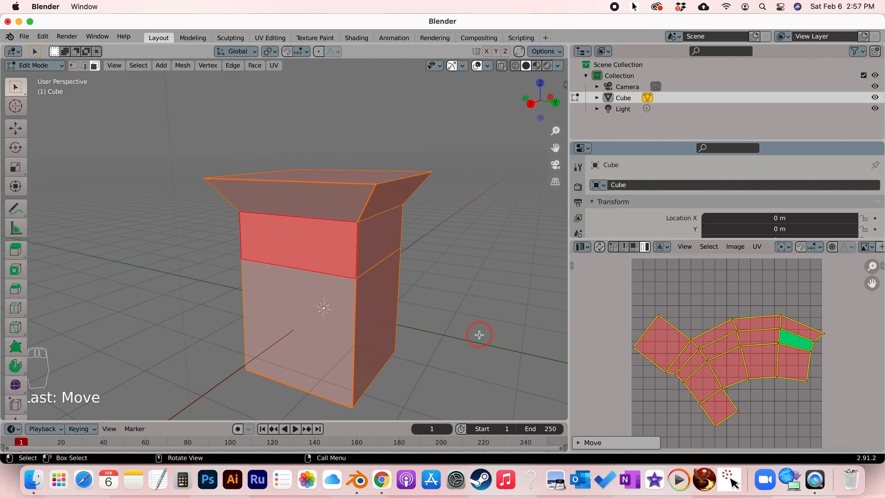
# - Toggle the selection of the whole mesh off and on, leaving all mesh faces selected and the UV island deselected
pyautogui.press('a')
pyautogui.press('a')
pyautogui.press('a')
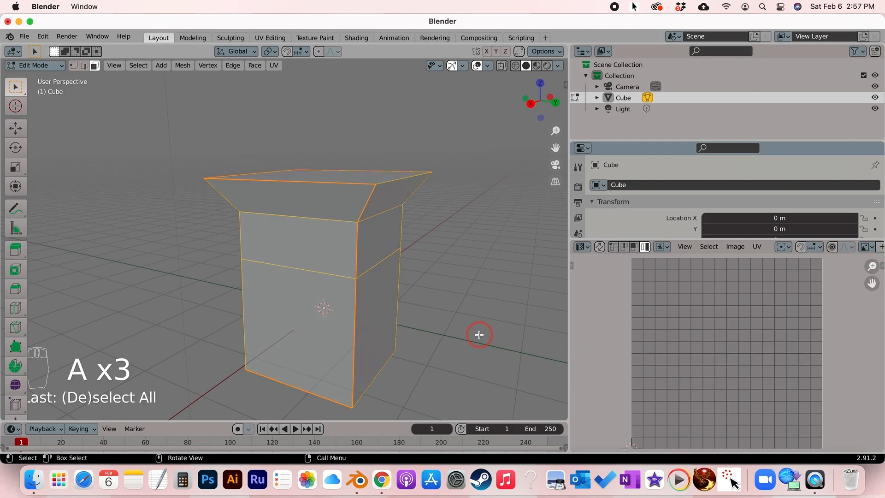
pyautogui.press('a')
pyautogui.press('a')
pyautogui.press('a')
pyautogui.press('a')
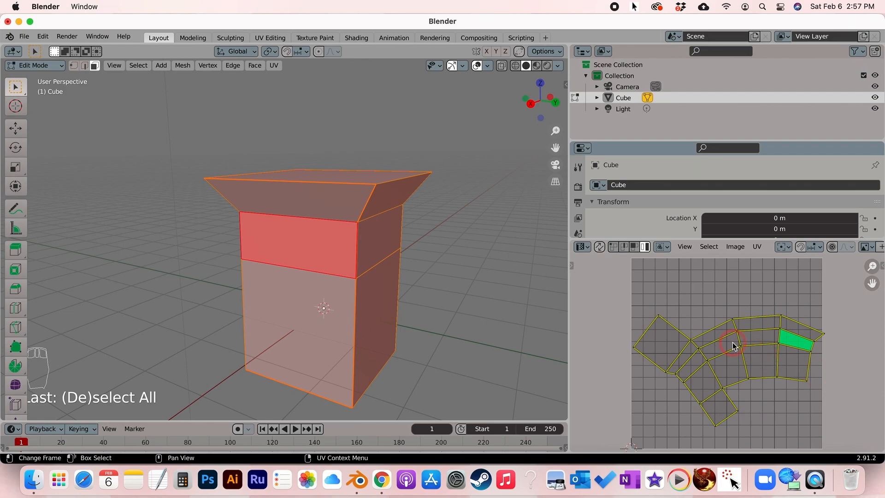
# - Using UV edge selection, select the chain of outer edges along the layout's lower-left end and scale them to 0 along X
pyautogui.click(626, 247)
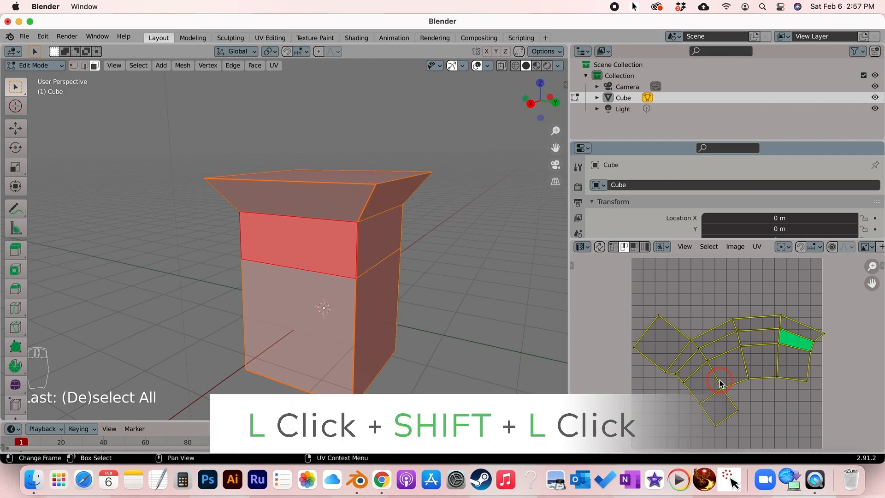
pyautogui.click(647, 357)
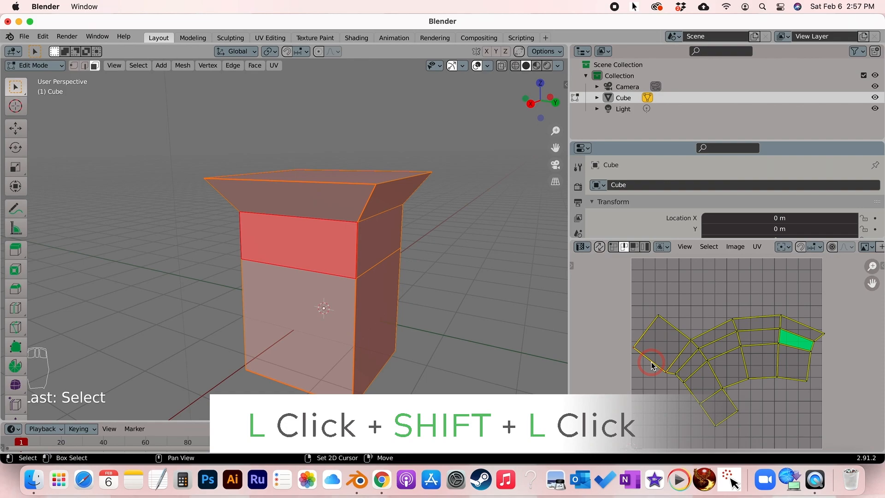
pyautogui.click(675, 378)
pyautogui.keyDown('shift'); pyautogui.click(690, 394); pyautogui.keyUp('shift')
pyautogui.keyDown('shift'); pyautogui.click(705, 415); pyautogui.keyUp('shift')
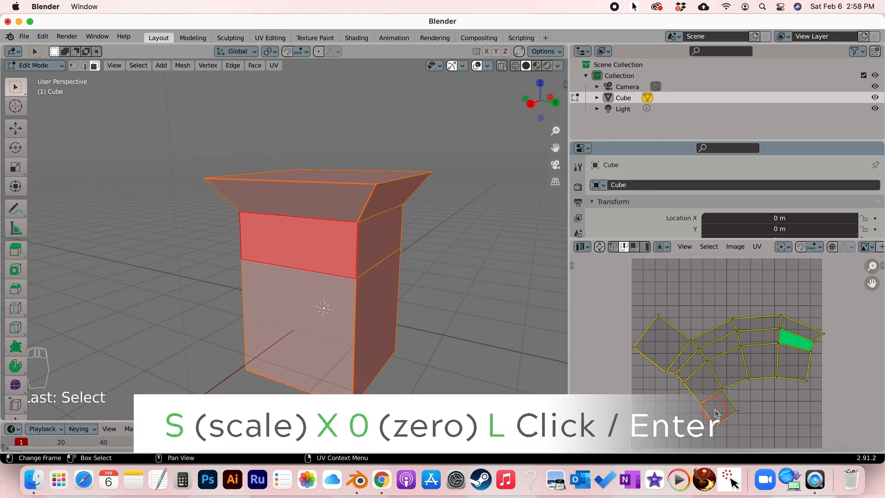
pyautogui.press('s')
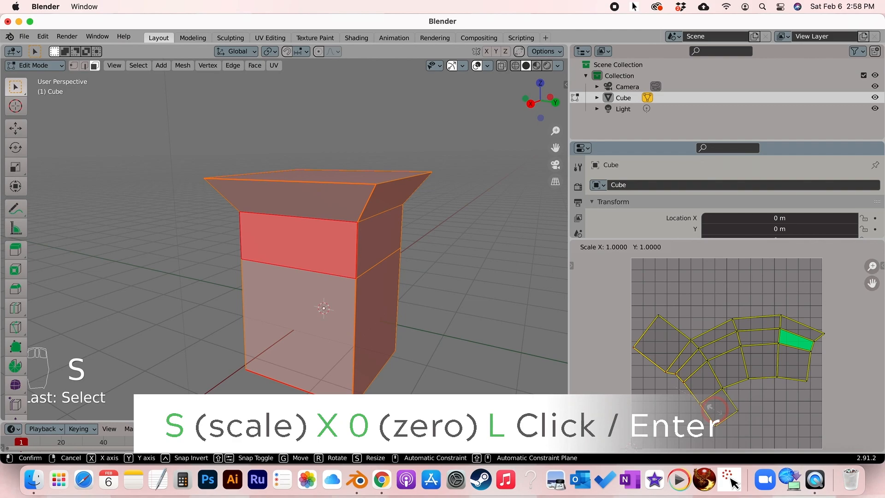
pyautogui.press('x')
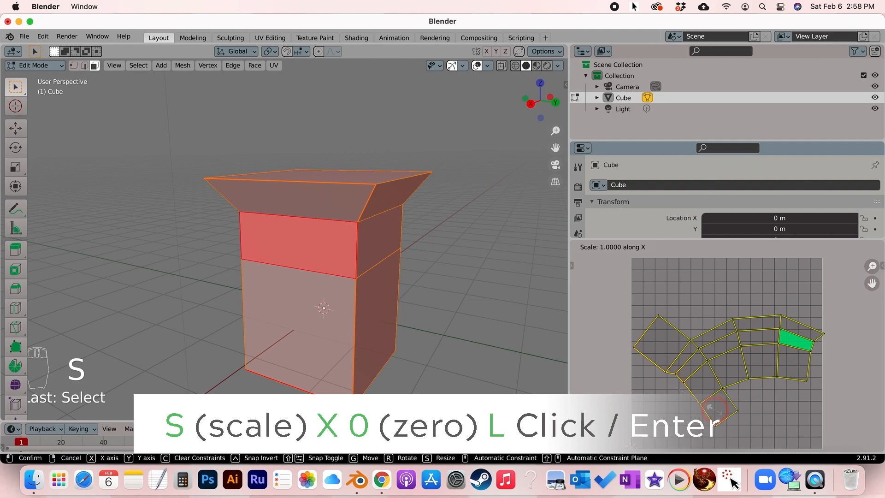
pyautogui.write('0')
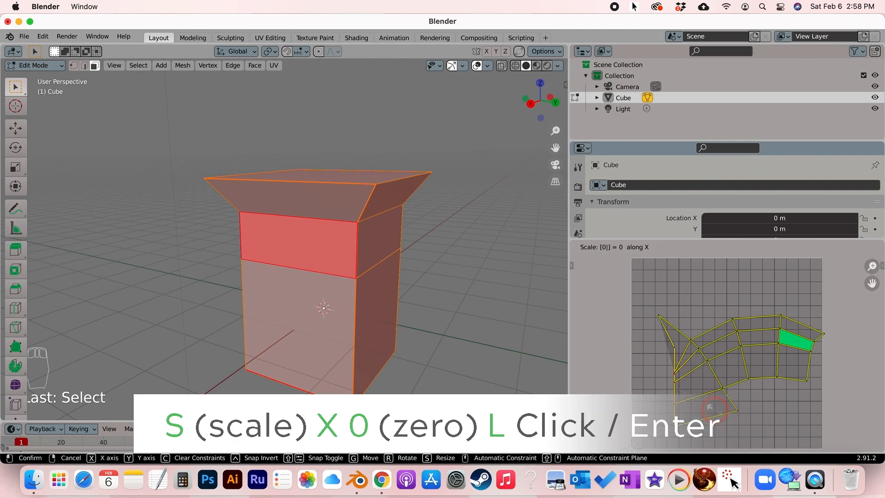
pyautogui.click(715, 411)
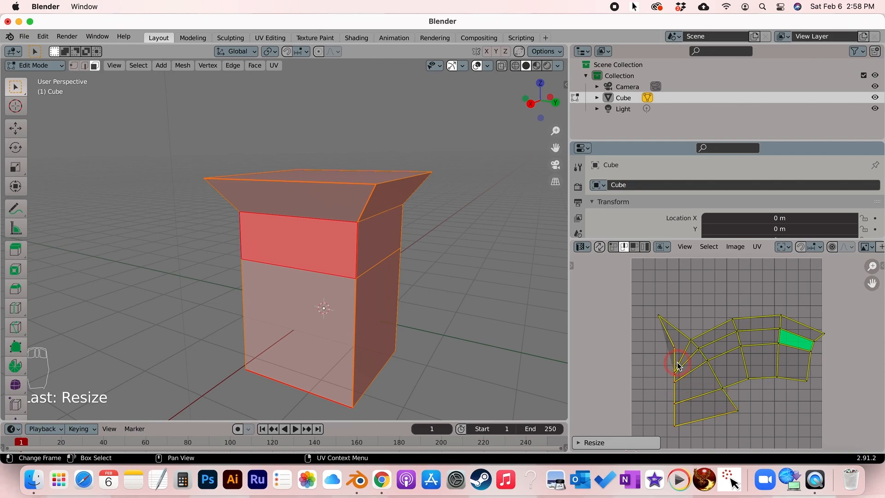
# - Move the straightened column of UV edges about 0.14 in the negative X direction
pyautogui.press('g')
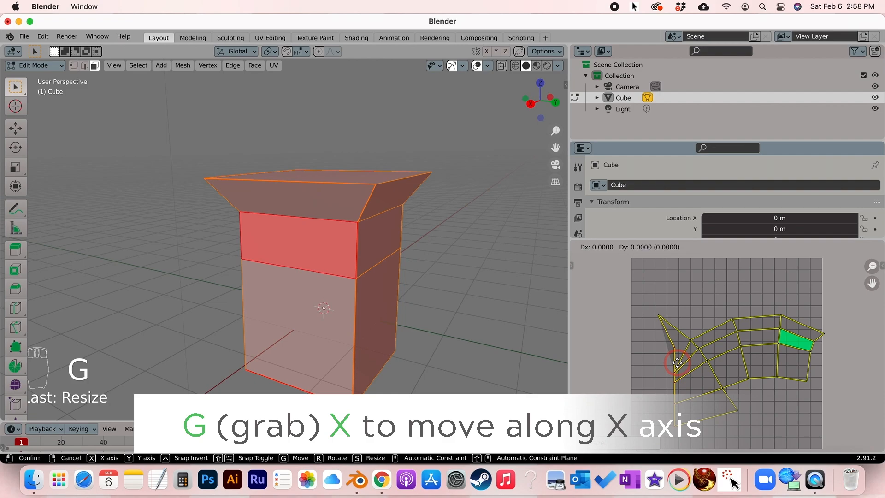
pyautogui.press('x')
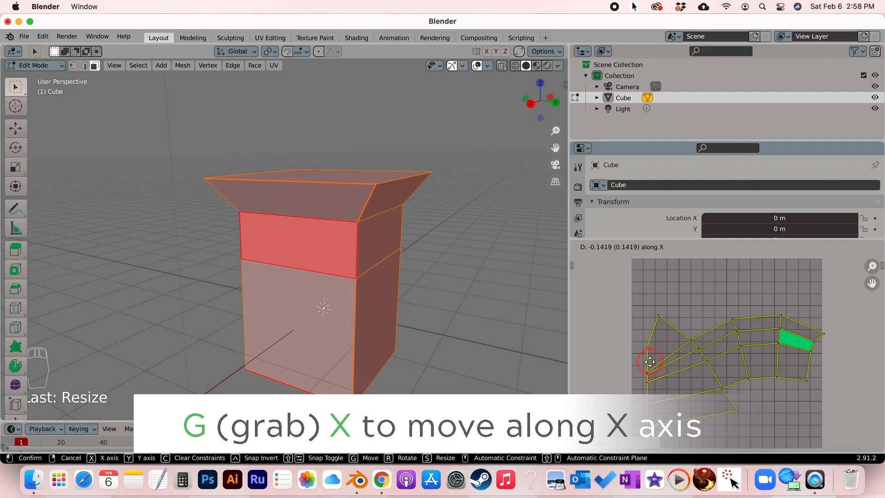
pyautogui.click(650, 362)
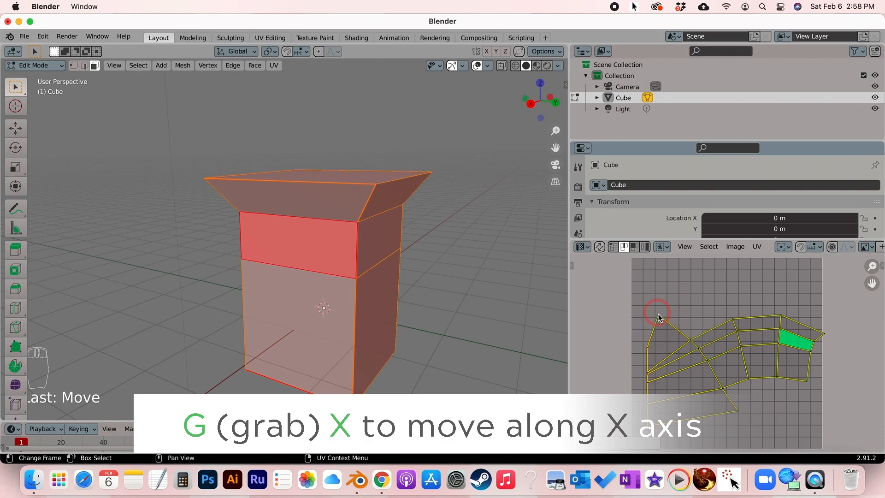
# - Select the second column of edges from the left of the UV layout and scale it to 0 along X
pyautogui.click(678, 333)
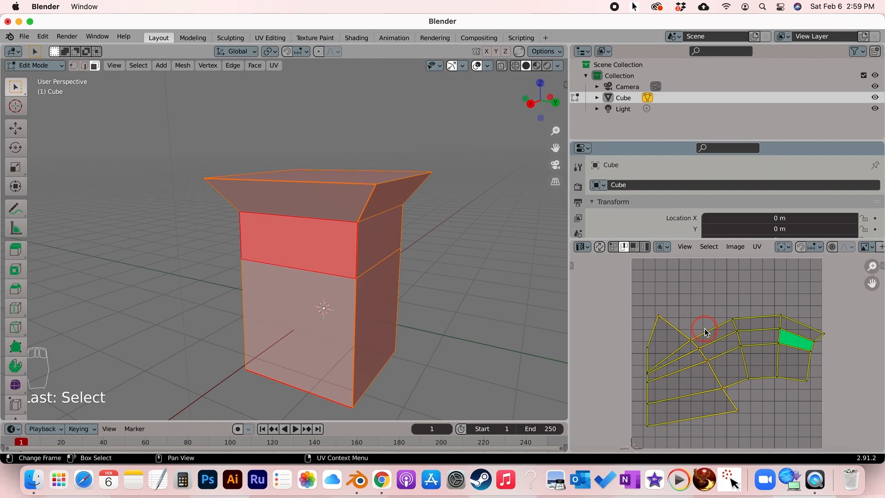
pyautogui.press('s')
pyautogui.press('x')
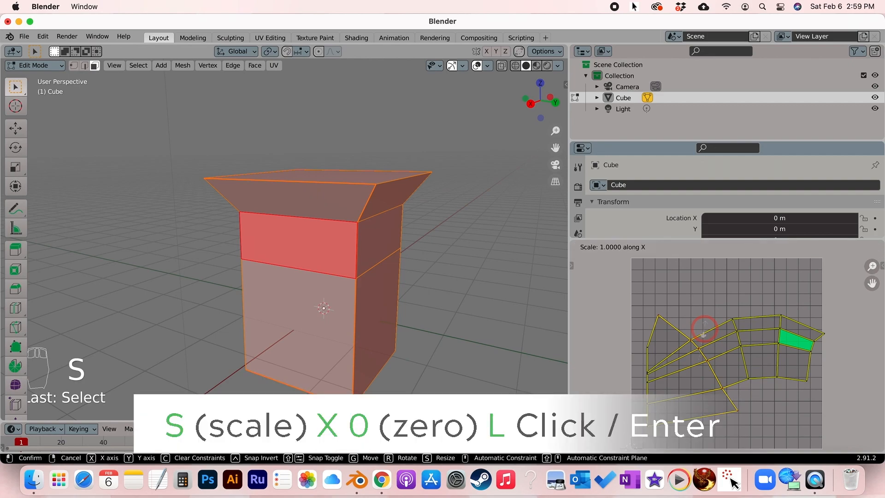
pyautogui.press('0')
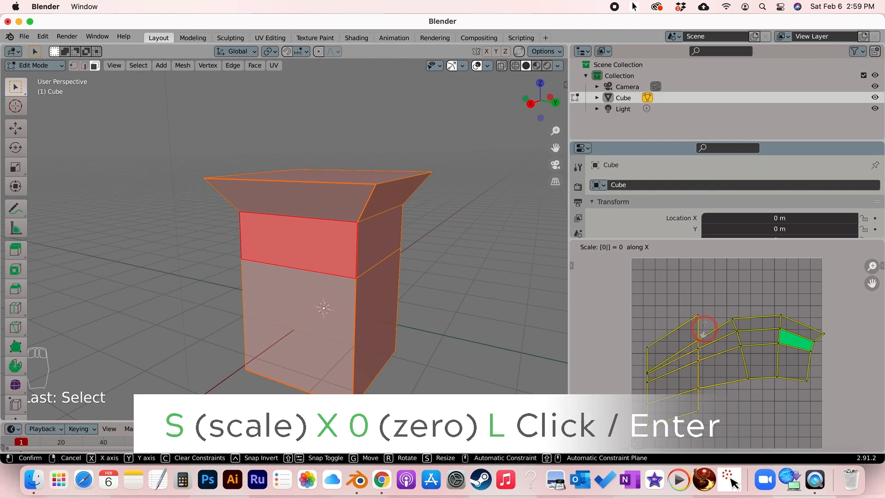
pyautogui.click(704, 329)
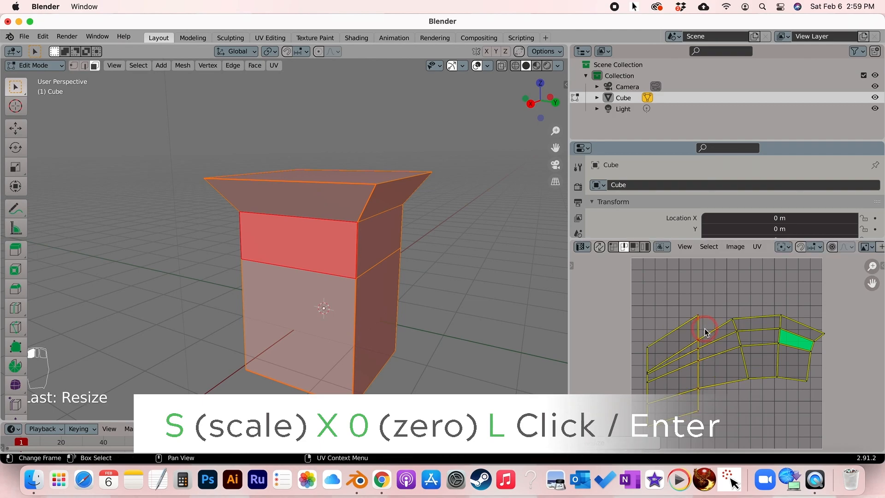
# - Select the middle column of slanted UV edges and straighten it by scaling to 0 along X
pyautogui.click(734, 324)
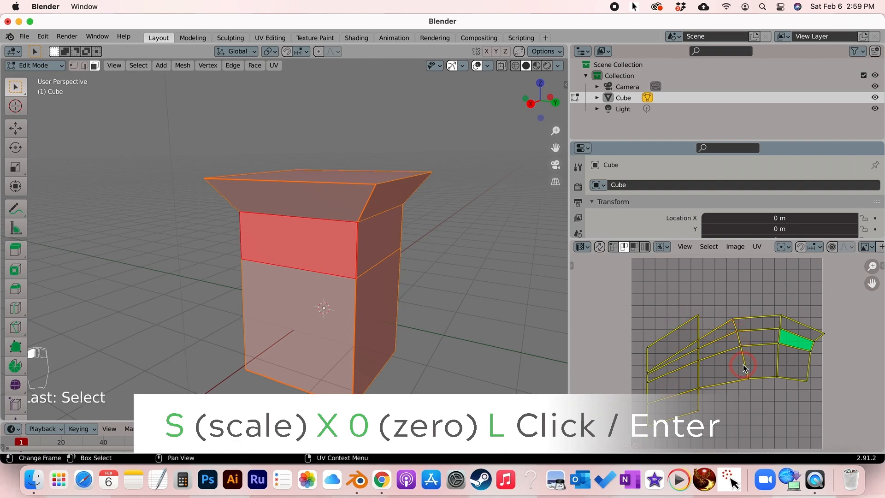
pyautogui.press('s')
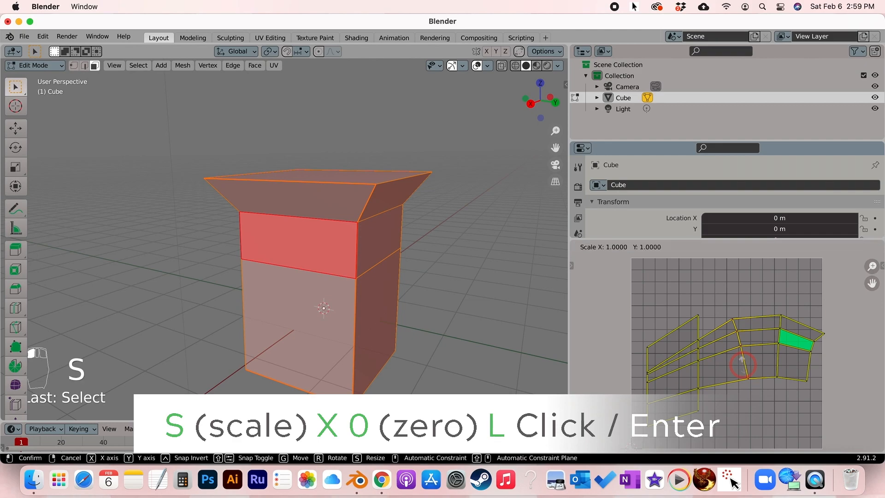
pyautogui.press('x')
pyautogui.write('0')
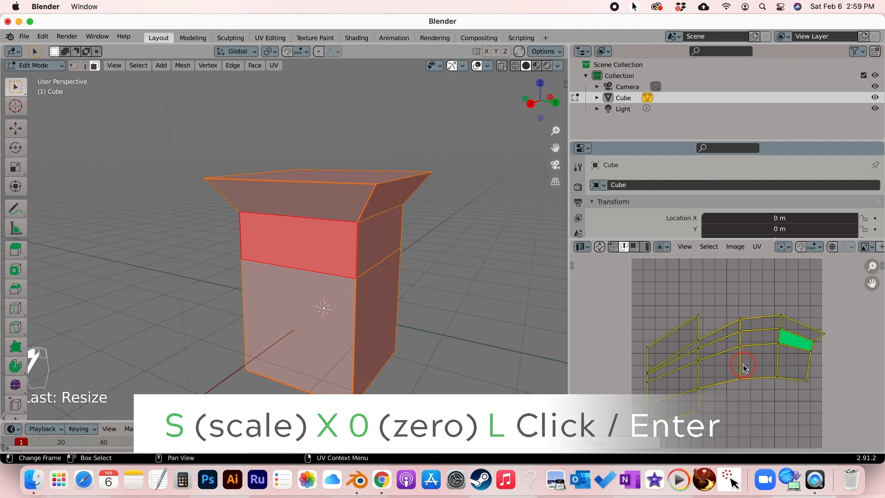
# - Select the fourth column of UV edges, bordering the green face's left side, and scale it to 0 along X
pyautogui.click(796, 360)
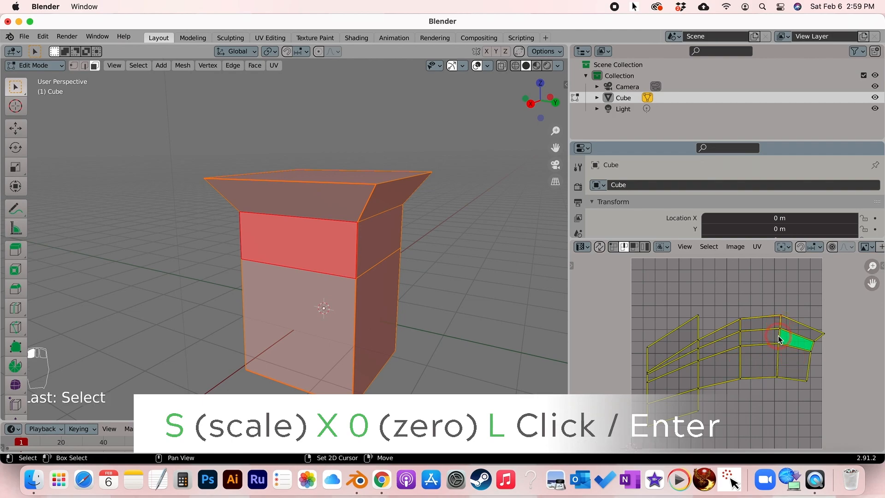
pyautogui.press('s')
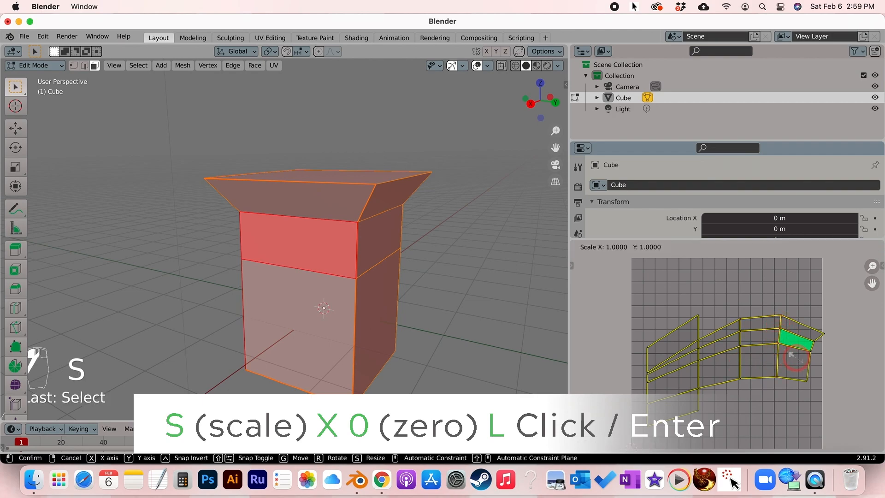
pyautogui.press('x')
pyautogui.press('0')
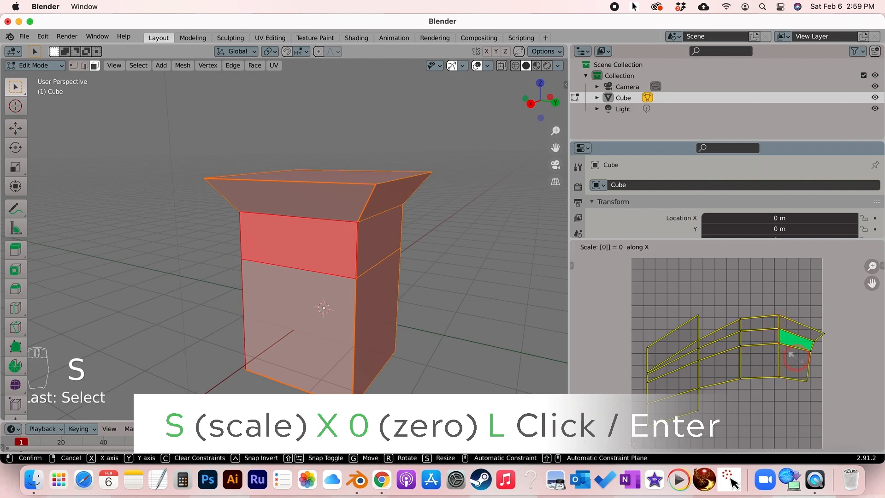
pyautogui.click(796, 360)
# - Select the outermost column of edges at the UV layout's right end and scale it to 0 along X
pyautogui.click(820, 340)
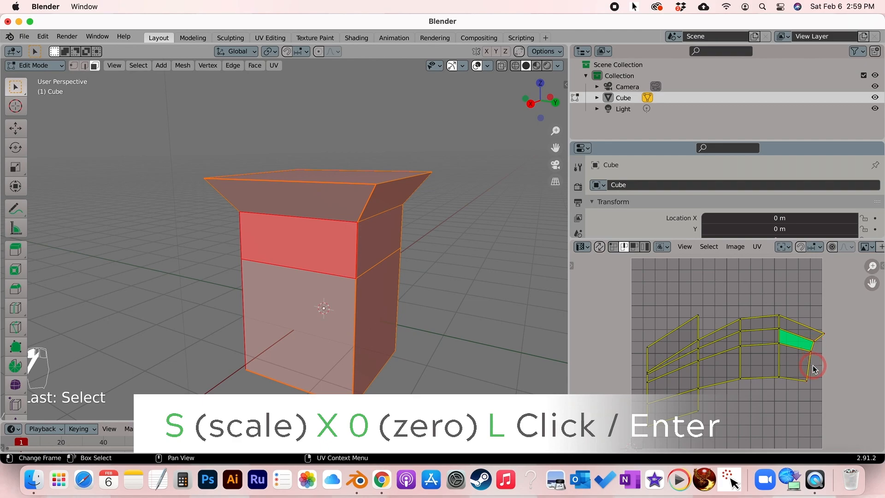
pyautogui.press('s')
pyautogui.press('x')
pyautogui.press('0')
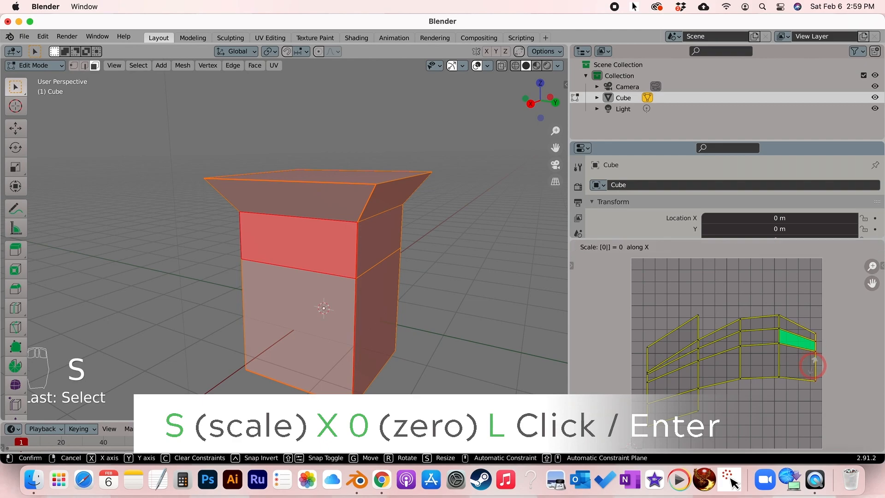
pyautogui.click(813, 368)
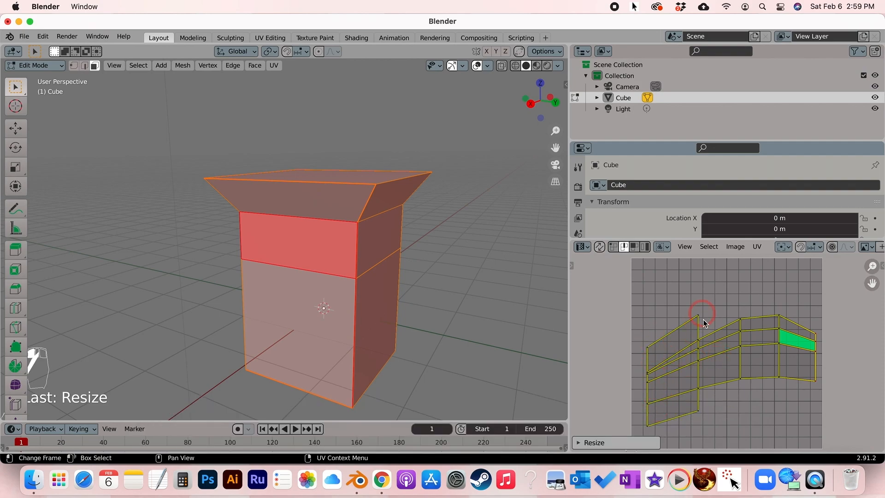
# - Select the slanted top edge of the UV layout's leftmost block and scale it to 0 along Y
pyautogui.click(666, 336)
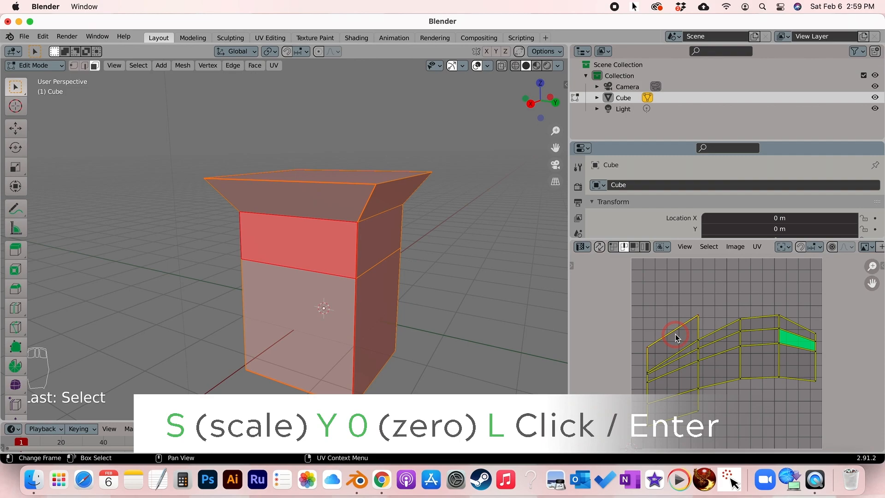
pyautogui.press('s')
pyautogui.press('y')
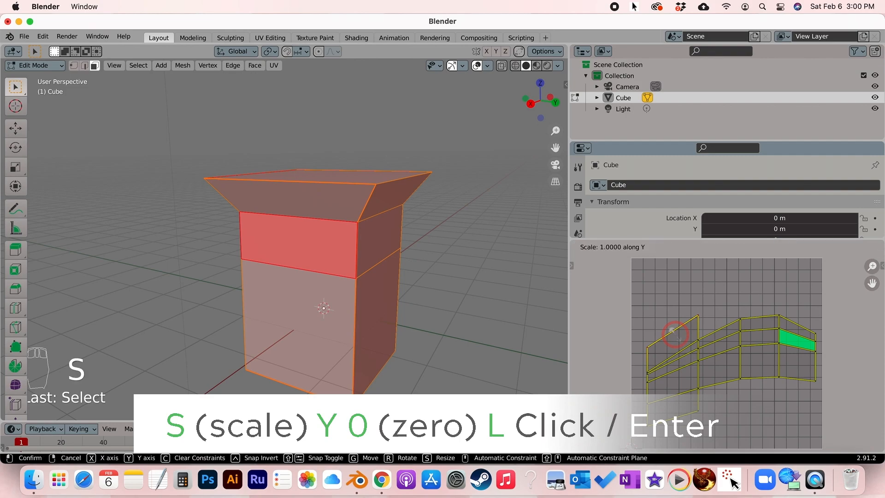
pyautogui.press('0')
pyautogui.click(677, 337)
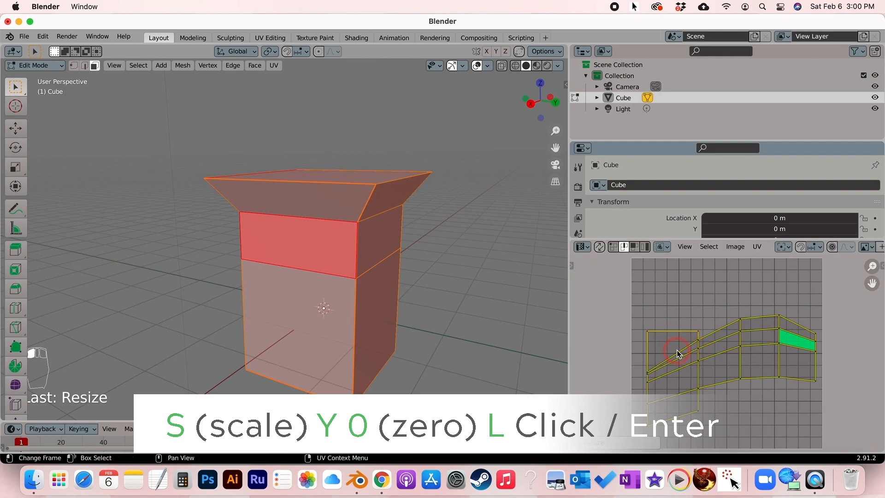
# - Select the second row of UV edges from the top, across the whole layout, and scale it to 0 along Y
pyautogui.click(709, 341)
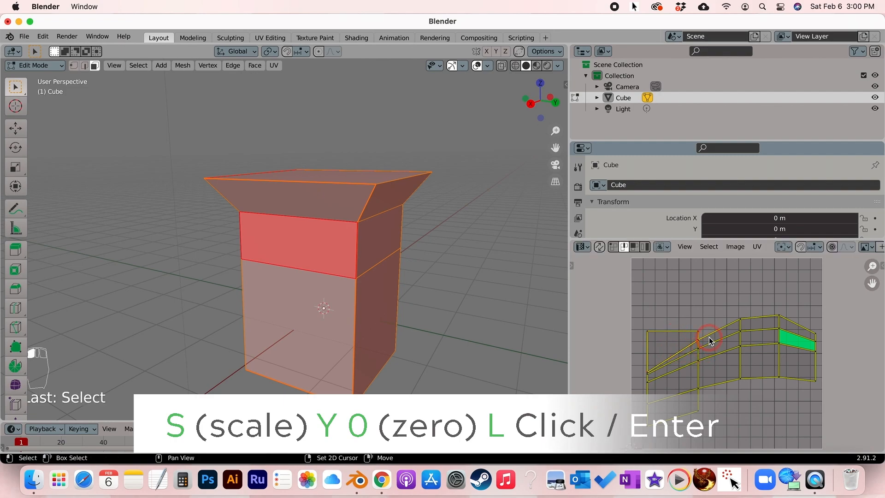
pyautogui.click(686, 344)
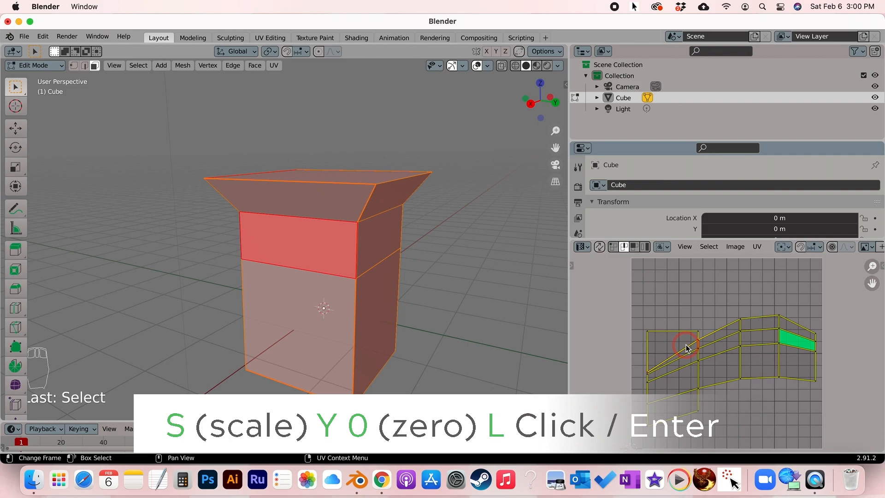
pyautogui.keyDown('shift'); pyautogui.click(722, 328); pyautogui.keyUp('shift')
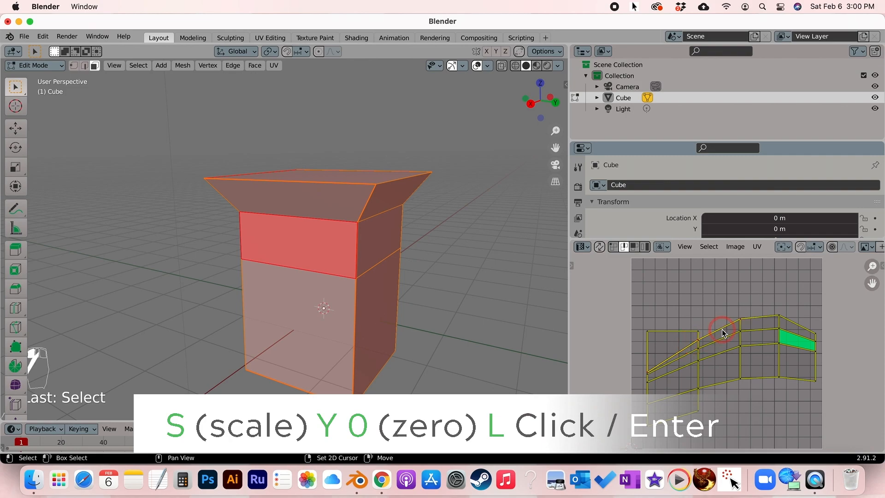
pyautogui.keyDown('shift'); pyautogui.click(789, 322); pyautogui.keyUp('shift')
pyautogui.click(780, 323)
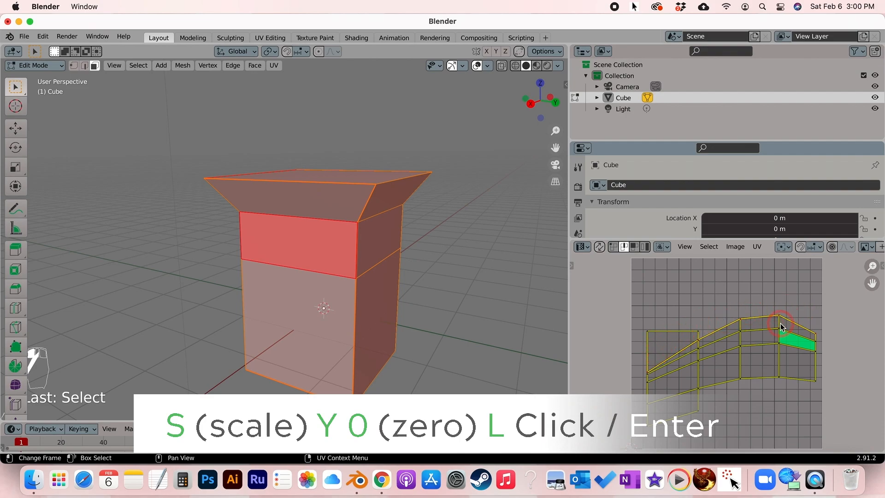
pyautogui.press('s')
pyautogui.press('y')
pyautogui.press('0')
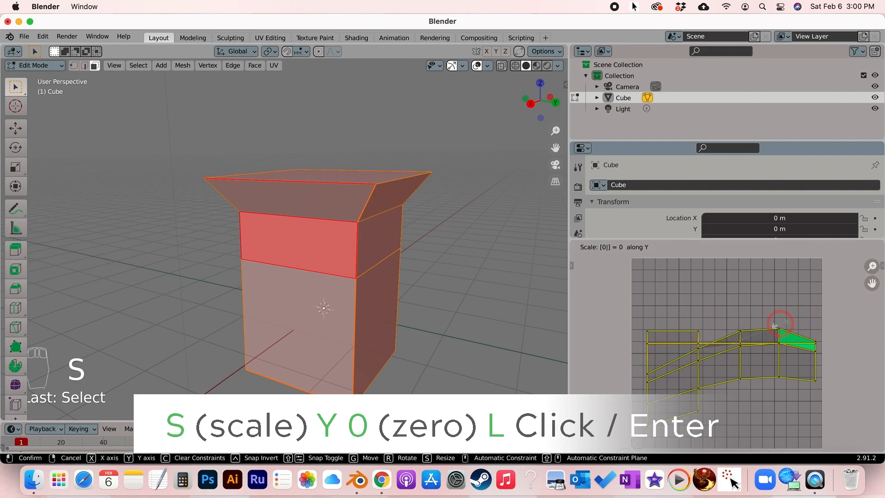
pyautogui.click(775, 326)
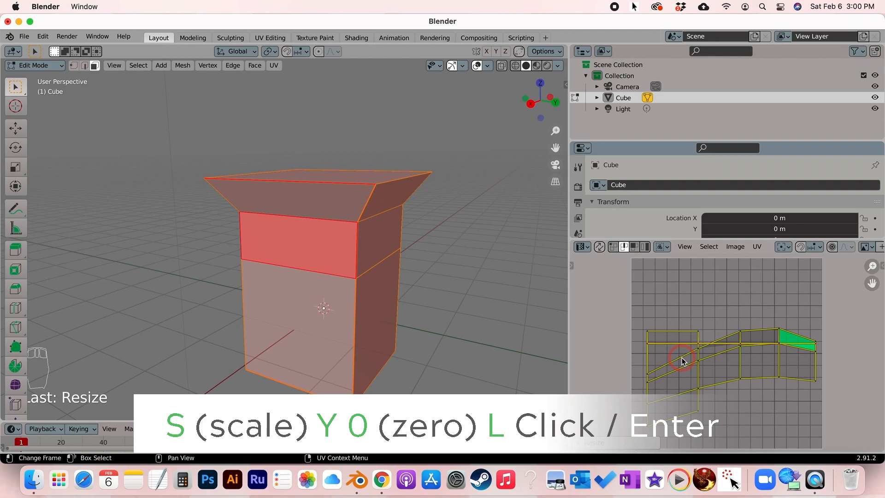
# - Select the third row of UV edges from the top and flatten it by scaling to 0 along Y
pyautogui.click(750, 356)
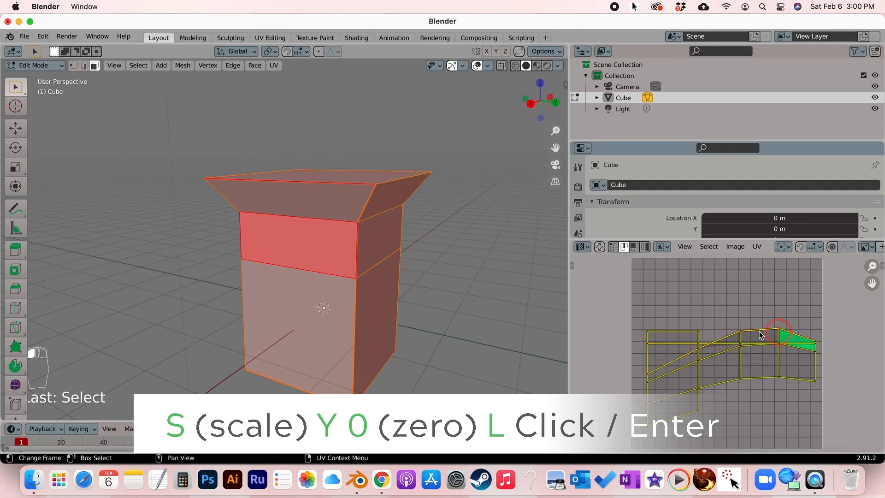
pyautogui.press('s')
pyautogui.press('y')
pyautogui.press('0')
pyautogui.click(698, 372)
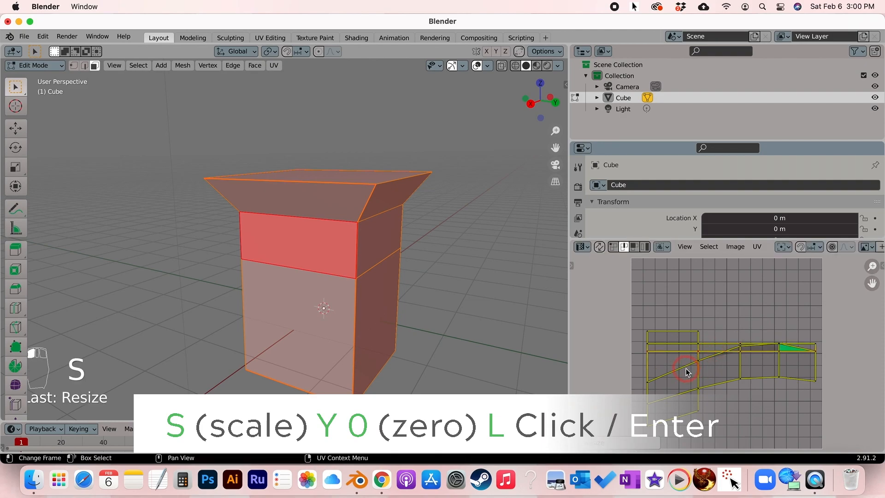
# - Select the fourth row of UV edges, just below the flattened ones, and scale it to 0 along Y
pyautogui.click(729, 369)
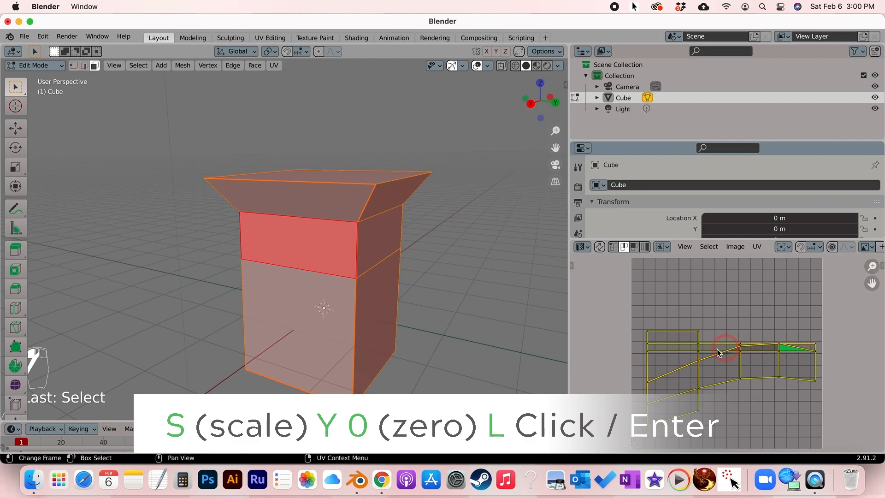
pyautogui.press('s')
pyautogui.press('y')
pyautogui.press('0')
# - Select the long lower row of edges running across the full UV layout and scale it to 0 along Y
pyautogui.click(752, 368)
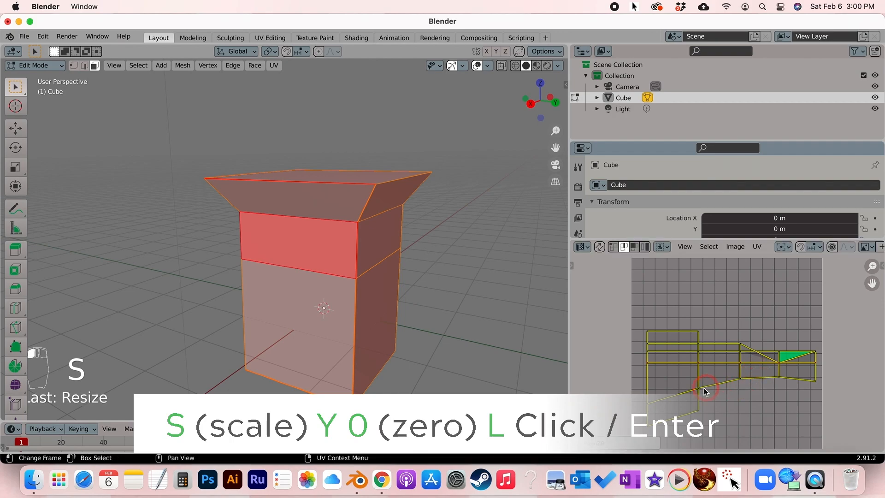
pyautogui.press('s')
pyautogui.press('y')
pyautogui.click(752, 387)
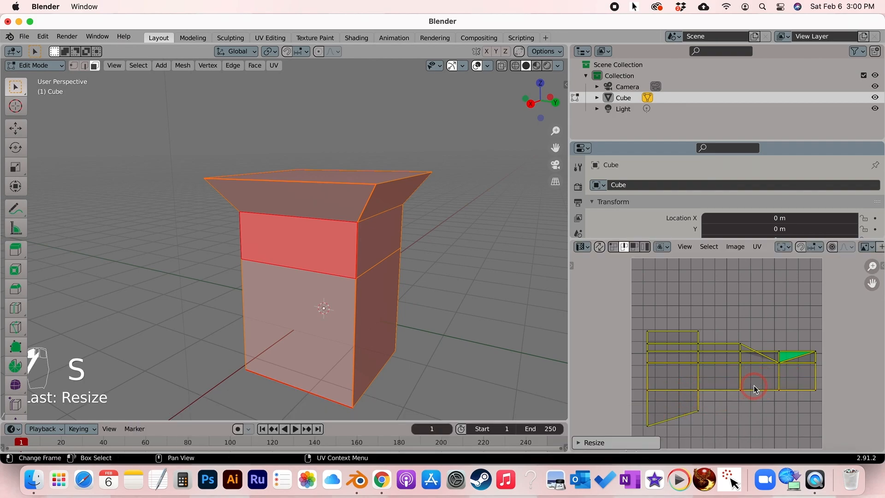
# - Select the slanted bottom edge of the UV layout's leftmost block and scale it to 0 along Y
pyautogui.press('s')
pyautogui.press('y')
pyautogui.press('0')
pyautogui.click(713, 413)
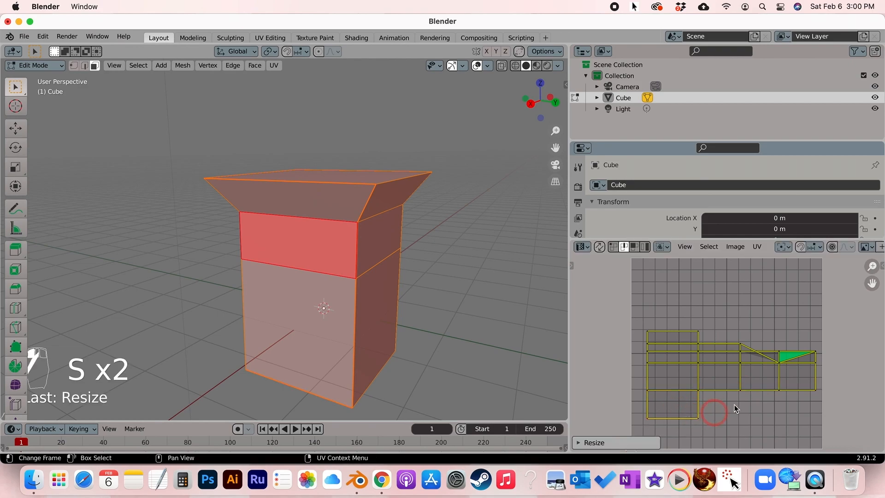
# - Using UV vertex selection, move the misplaced vertex at the green face's lower-left corner up about 0.13 in Y
pyautogui.click(773, 360)
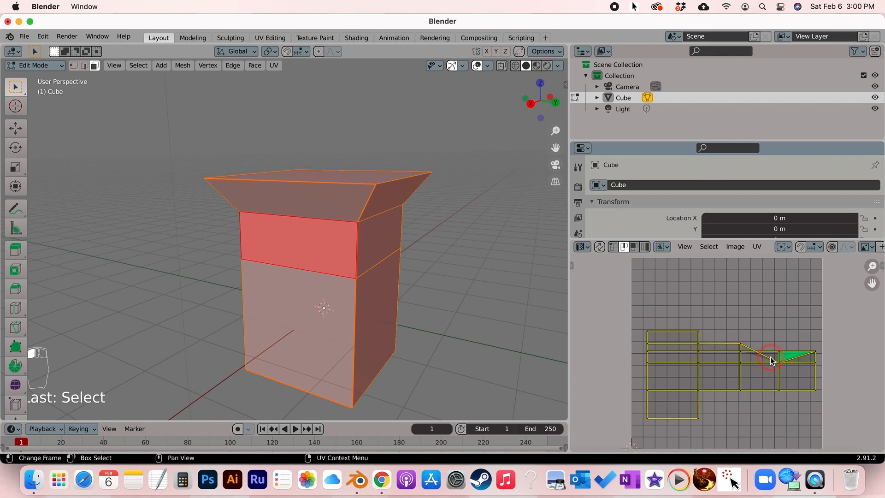
pyautogui.click(614, 247)
pyautogui.click(778, 363)
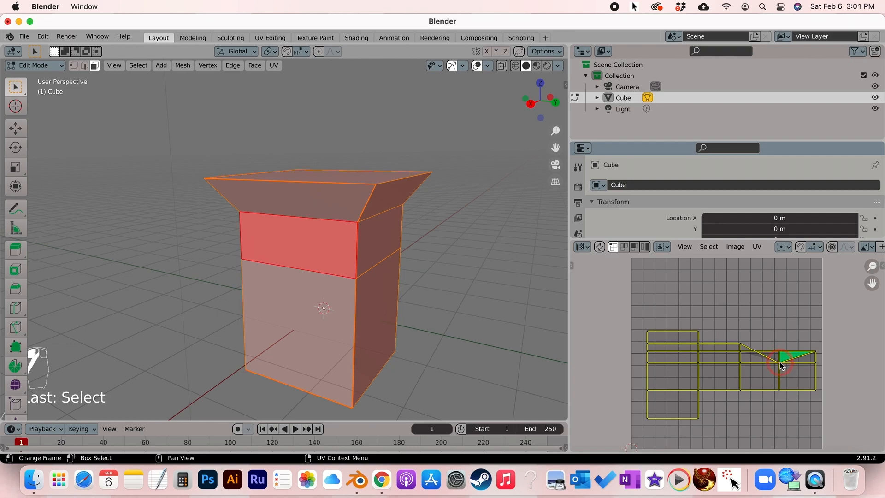
pyautogui.press('g')
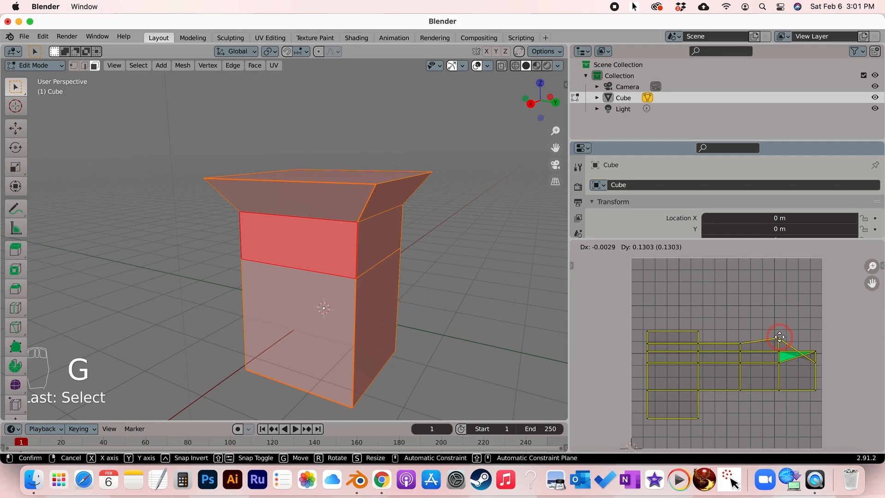
pyautogui.click(780, 336)
# - Move the misplaced outer UV vertex at the layout's right end up level with the previously raised vertex
pyautogui.click(815, 363)
pyautogui.press('y')
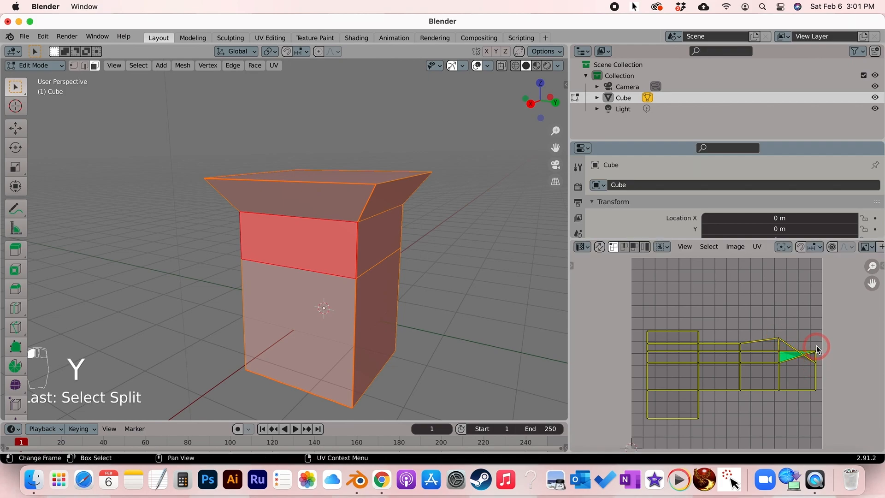
pyautogui.click(815, 360)
pyautogui.press('y')
pyautogui.click(817, 364)
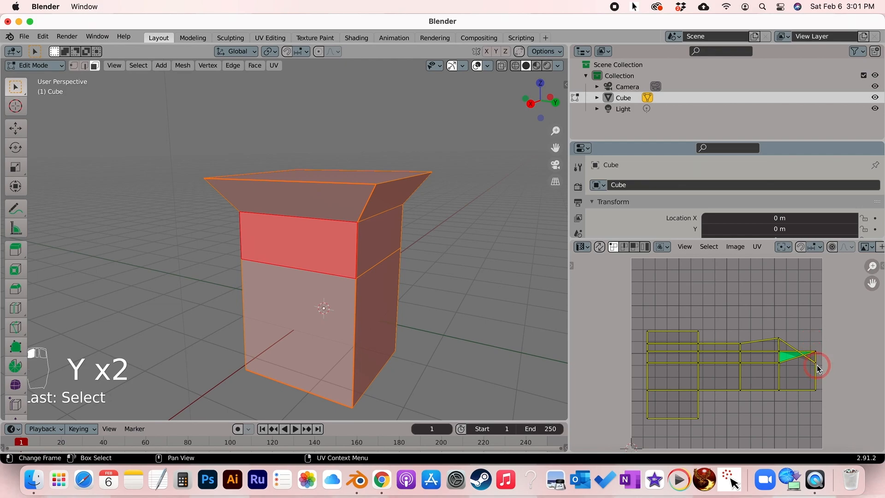
pyautogui.press('g')
pyautogui.click(822, 336)
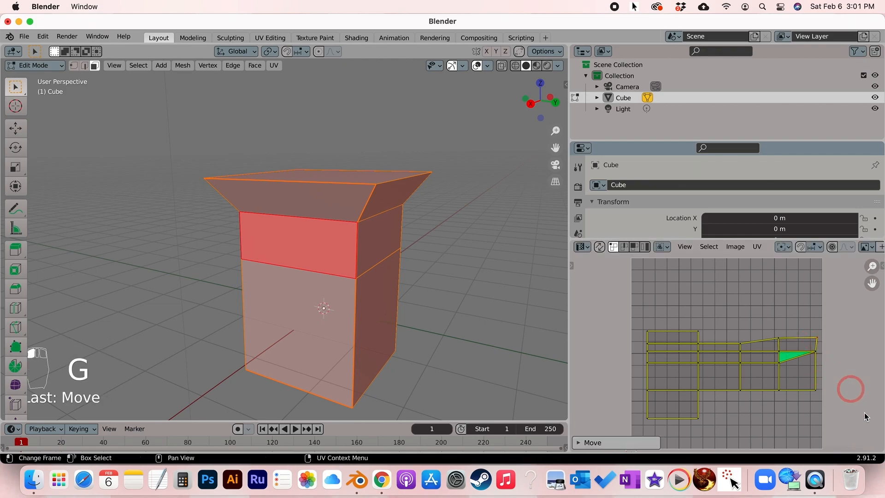
# - Move the UV vertex at the green face's lower-right corner down along Y, level with the face's lower-left corner
pyautogui.click(814, 358)
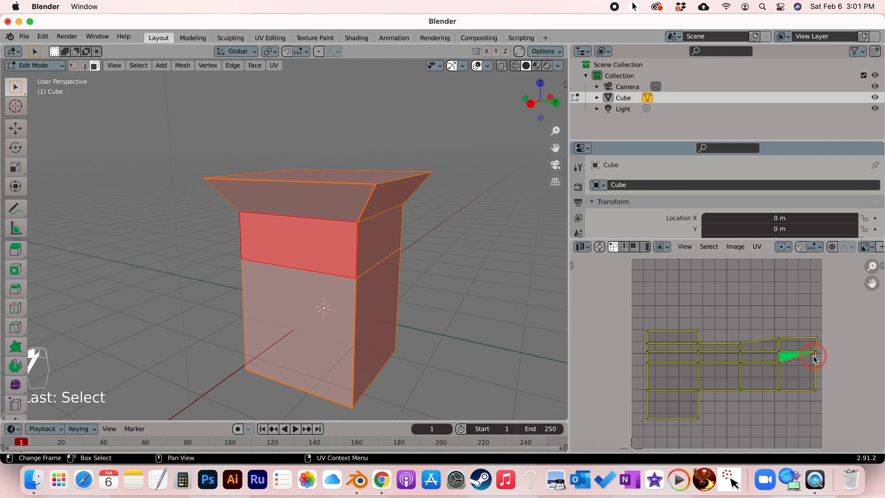
pyautogui.press('g')
pyautogui.press('y')
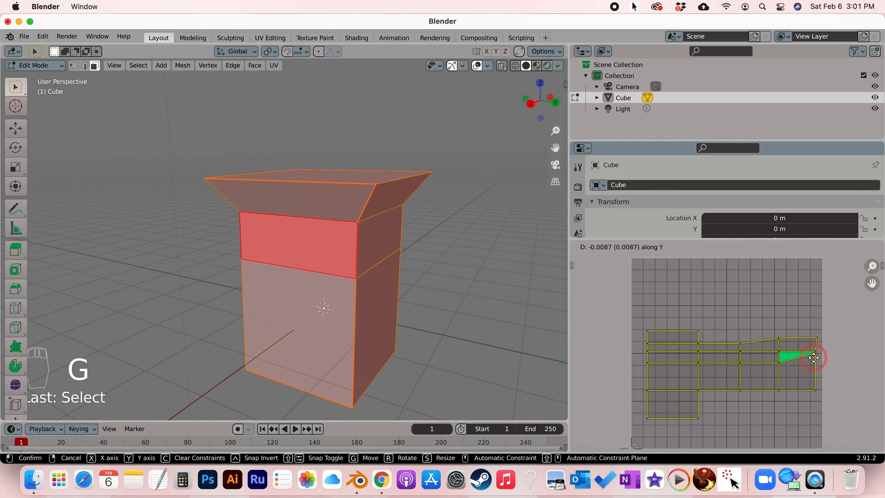
pyautogui.click(814, 367)
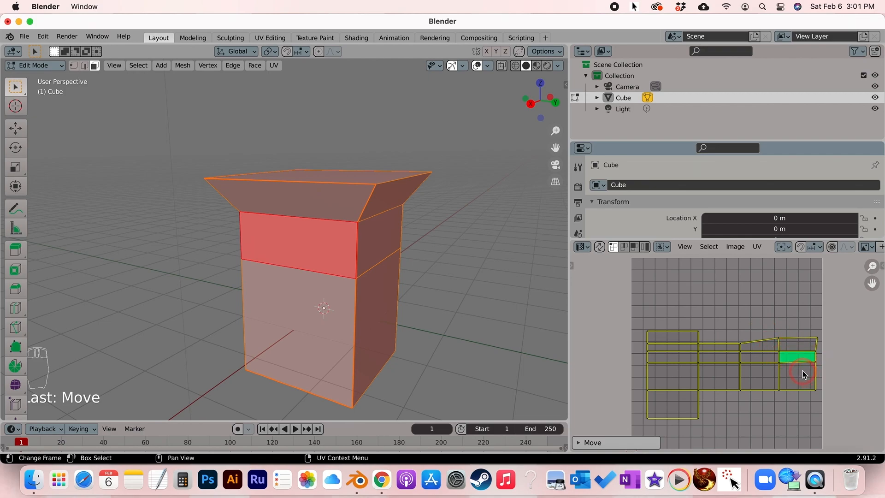
# - Using UV edge selection, select the uneven upper row of edges running across the full layout and scale it to 0 along Y
pyautogui.scroll(1, 803, 371)
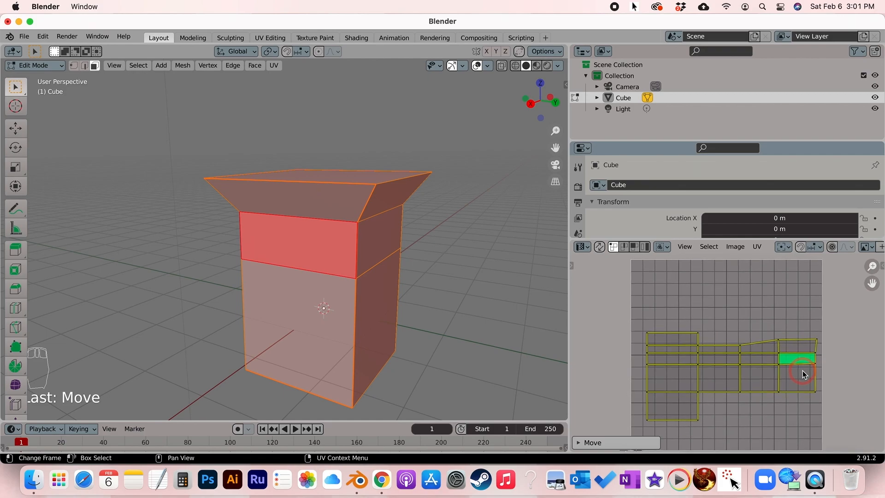
pyautogui.scroll(-1, 803, 371)
pyautogui.keyDown('ctrl'); pyautogui.scroll(2, 803, 371); pyautogui.keyUp('ctrl')
pyautogui.keyDown('ctrl'); pyautogui.scroll(2, 803, 370); pyautogui.keyUp('ctrl')
pyautogui.keyDown('ctrl'); pyautogui.scroll(-3, 803, 371); pyautogui.keyUp('ctrl')
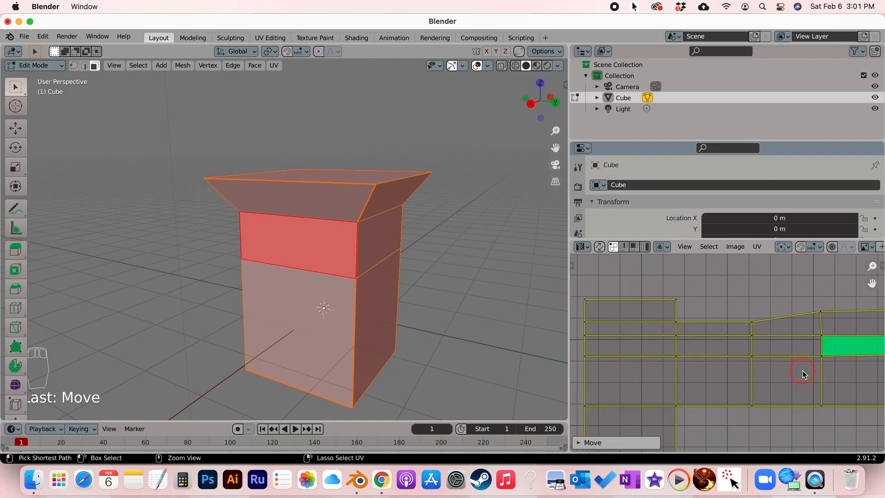
pyautogui.keyDown('ctrl'); pyautogui.scroll(-1, 803, 371); pyautogui.keyUp('ctrl')
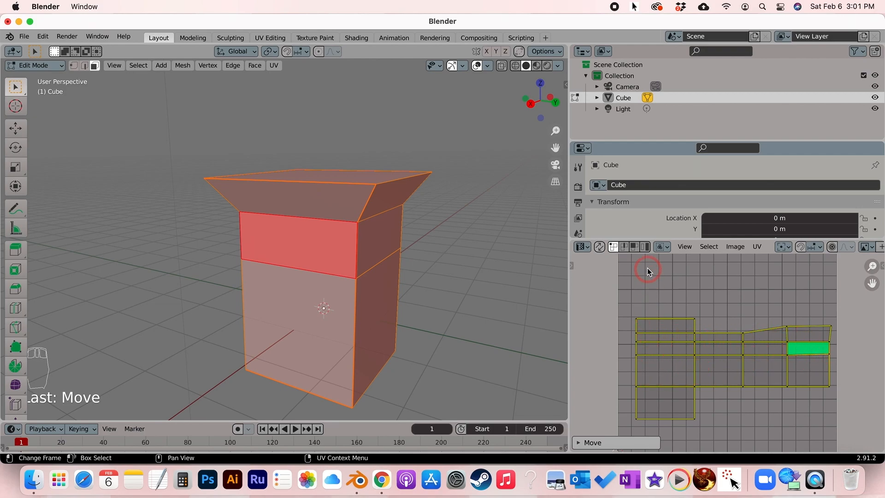
pyautogui.click(629, 248)
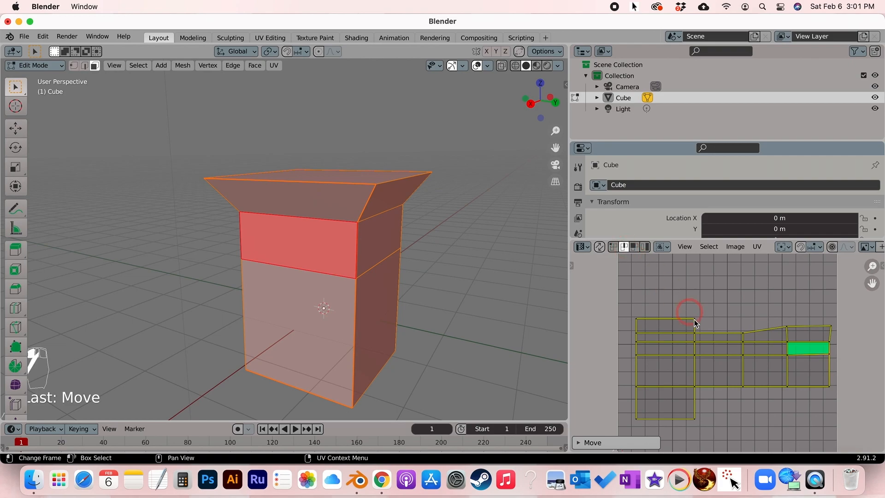
pyautogui.click(672, 334)
pyautogui.click(803, 330)
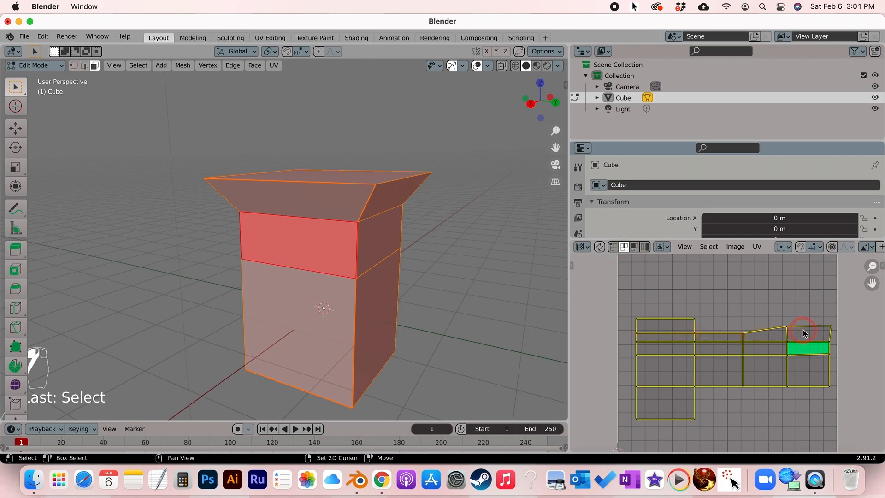
pyautogui.press('s')
pyautogui.press('y')
pyautogui.press('0')
pyautogui.click(737, 355)
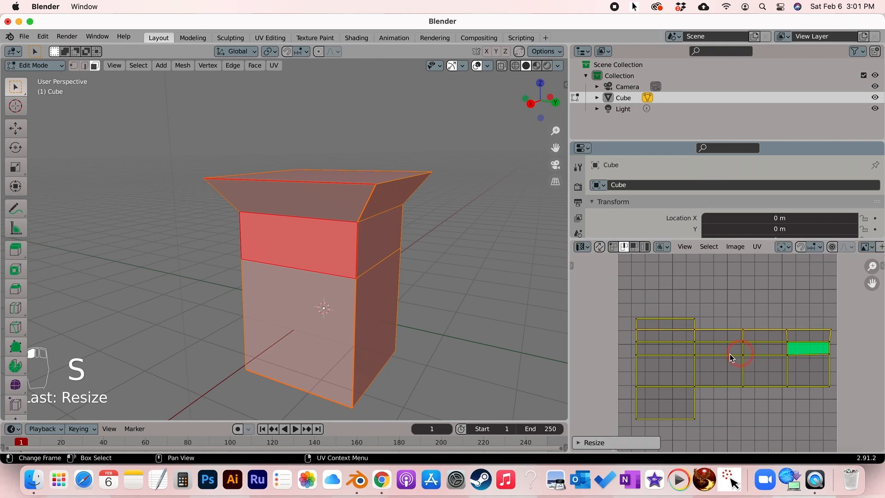
# - Select the full horizontal row of UV edges along the green face's upper side and scale it to 0 along Y
pyautogui.click(678, 343)
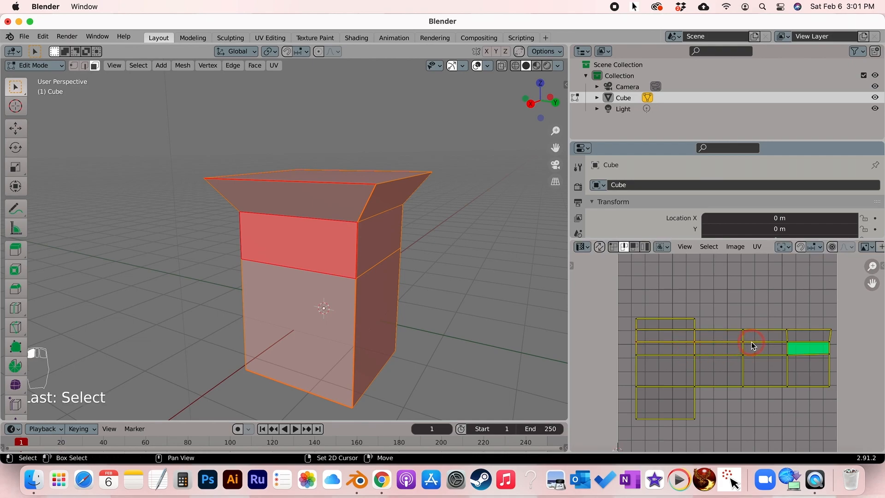
pyautogui.press('s')
pyautogui.press('y')
pyautogui.press('0')
pyautogui.click(757, 356)
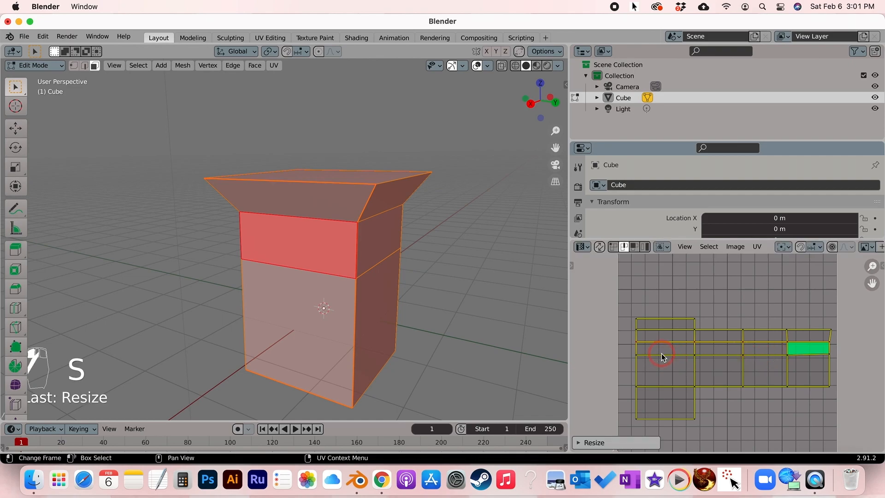
# - Select the full horizontal row of UV edges along the green face's lower side and scale it to 0 along Y
pyautogui.keyDown('super'); pyautogui.click(662, 357); pyautogui.keyUp('super')
pyautogui.click(662, 356)
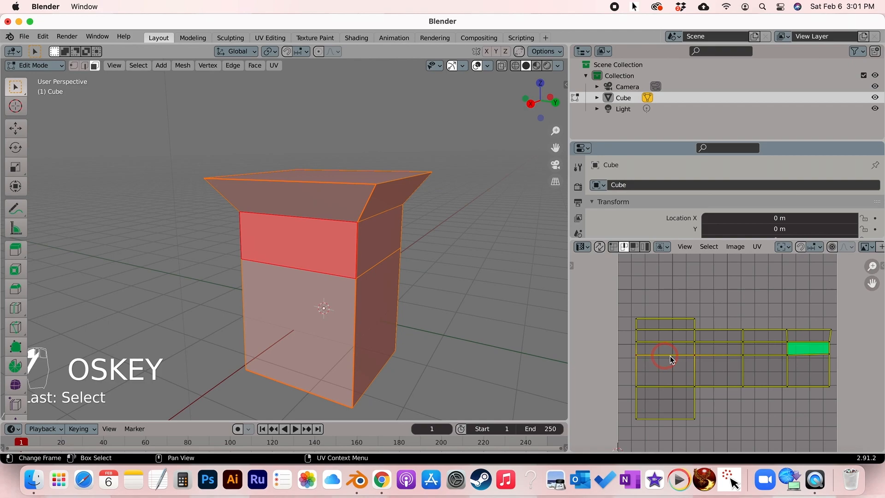
pyautogui.press('s')
pyautogui.press('y')
pyautogui.click(788, 356)
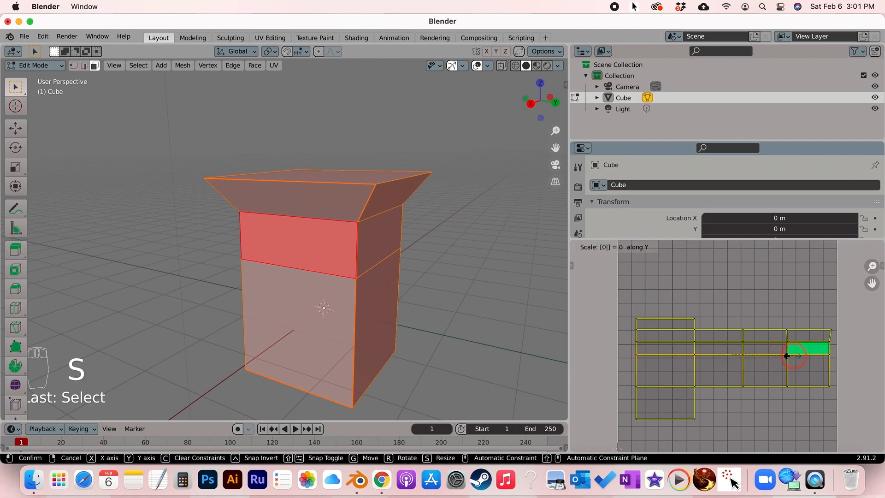
pyautogui.press('super')
pyautogui.keyDown('super'); pyautogui.click(827, 367); pyautogui.keyUp('super')
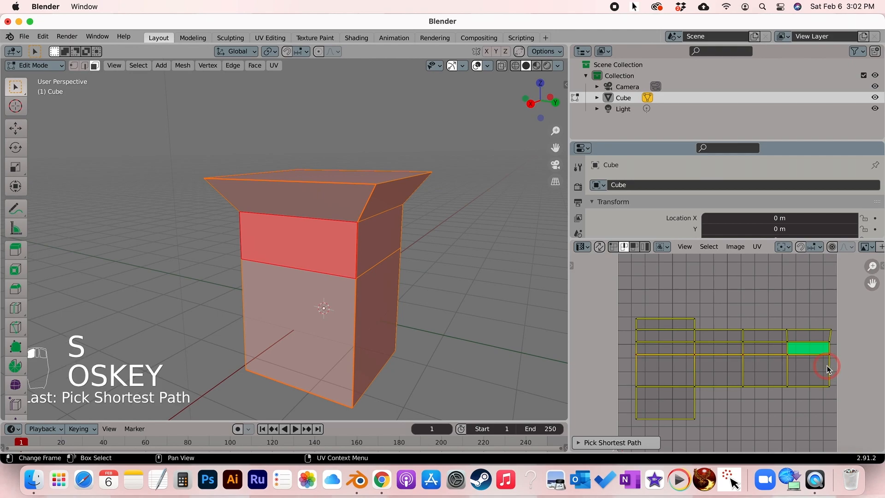
pyautogui.click(828, 340)
pyautogui.keyDown('super'); pyautogui.click(830, 361); pyautogui.keyUp('super')
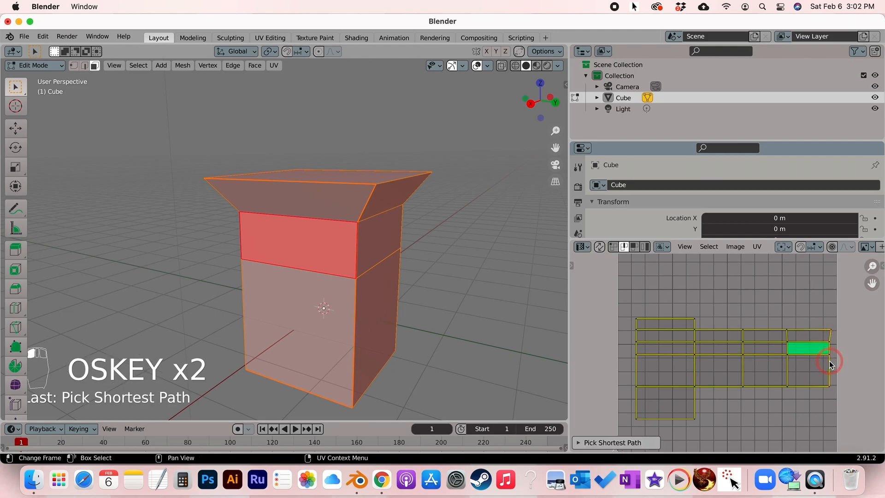
pyautogui.keyDown('super'); pyautogui.click(792, 366); pyautogui.keyUp('super')
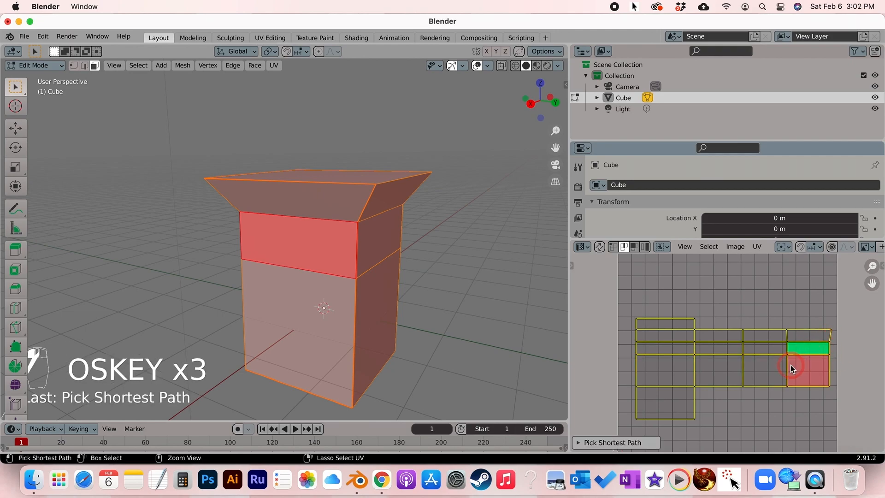
pyautogui.click(787, 364)
pyautogui.keyDown('super'); pyautogui.click(787, 369); pyautogui.keyUp('super')
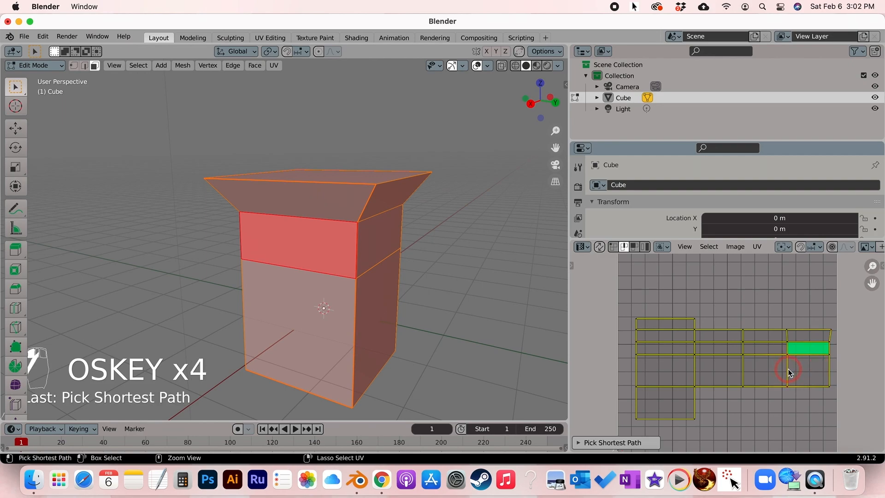
pyautogui.keyDown('super'); pyautogui.click(758, 389); pyautogui.keyUp('super')
# - Select the slanted outer vertical line of edges at the UV layout's right end and scale it flat along X
pyautogui.click(831, 373)
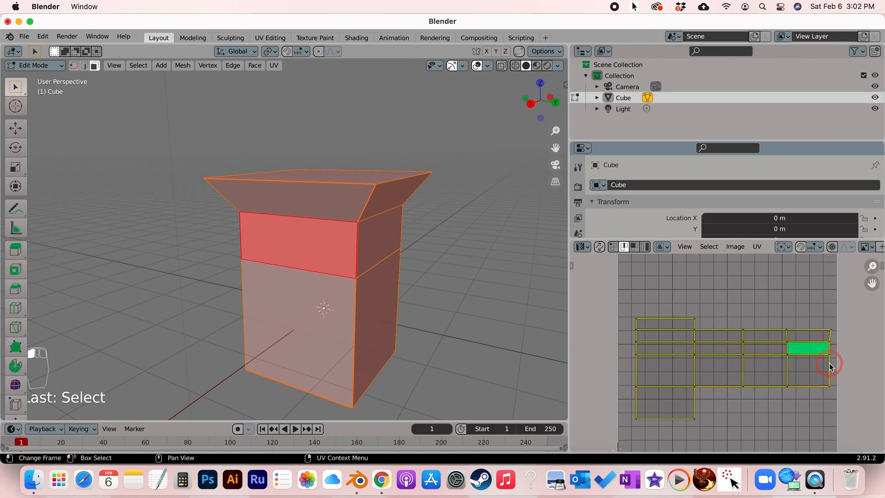
pyautogui.press('s')
pyautogui.click(773, 414)
pyautogui.click(742, 419)
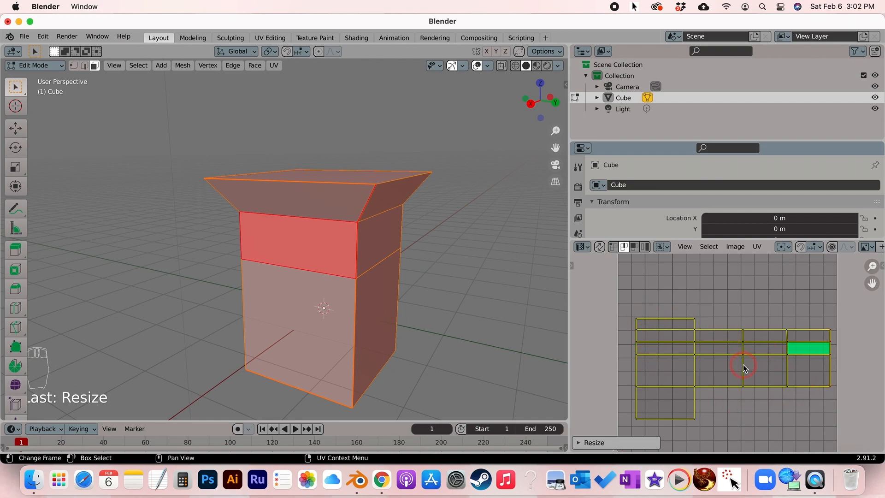
pyautogui.click(779, 346)
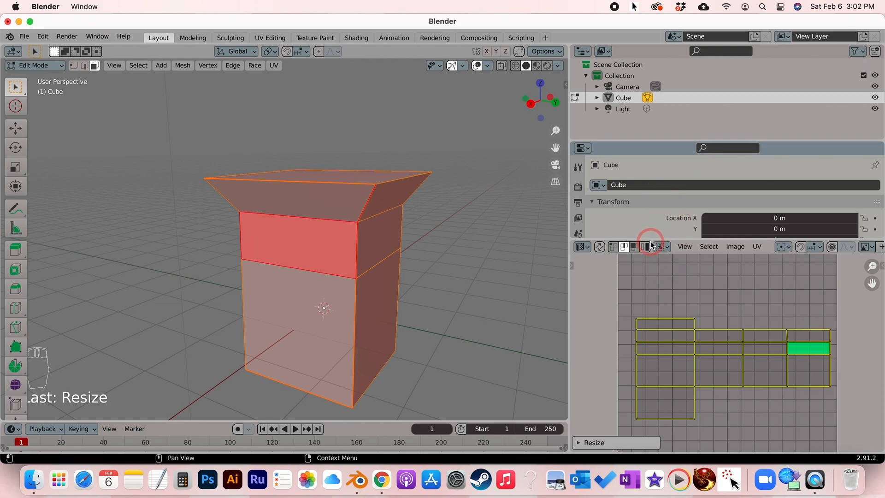
# - Set the render engine to Cycles and switch the 3D viewport to Material Preview shading
pyautogui.moveTo(651, 240); pyautogui.dragTo(651, 258)
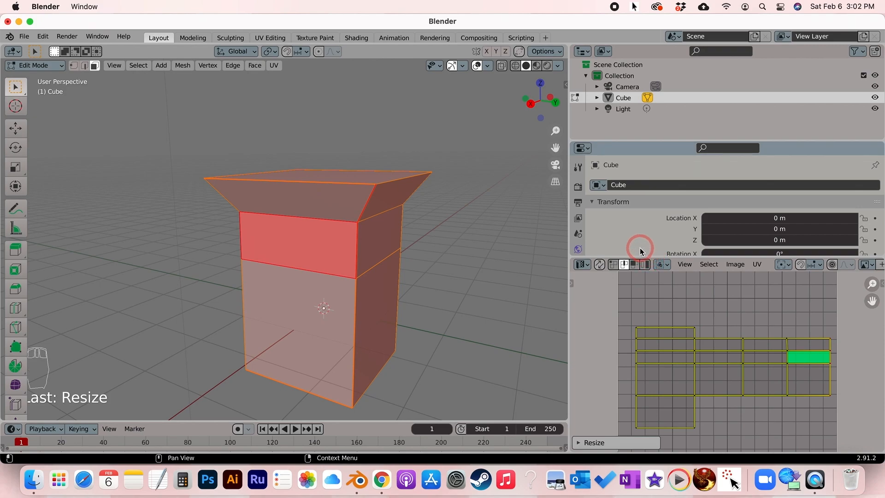
pyautogui.click(578, 188)
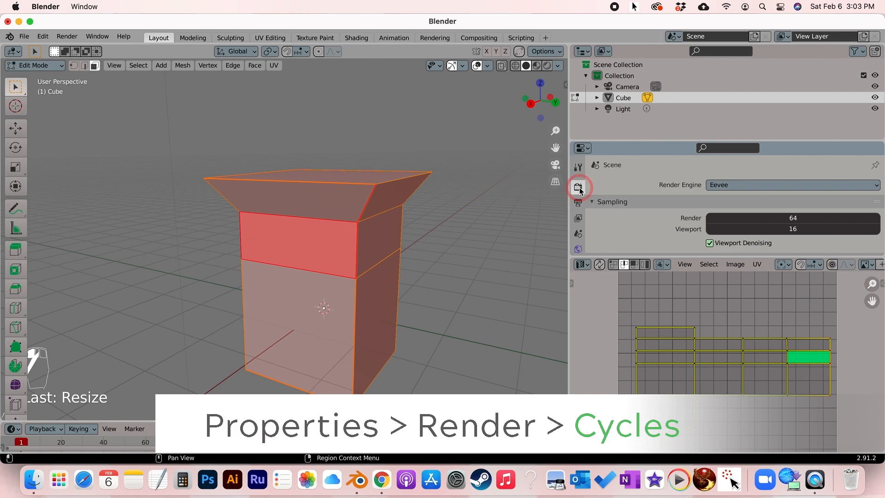
pyautogui.click(739, 185)
pyautogui.click(743, 222)
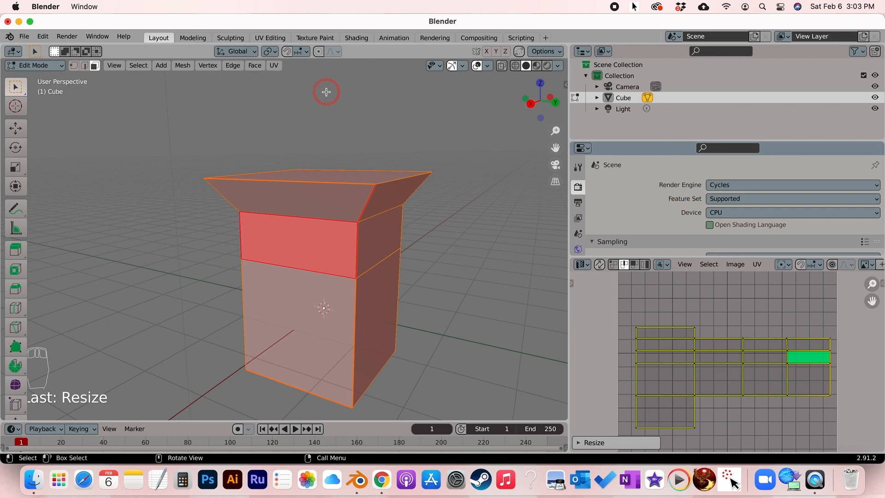
pyautogui.click(538, 65)
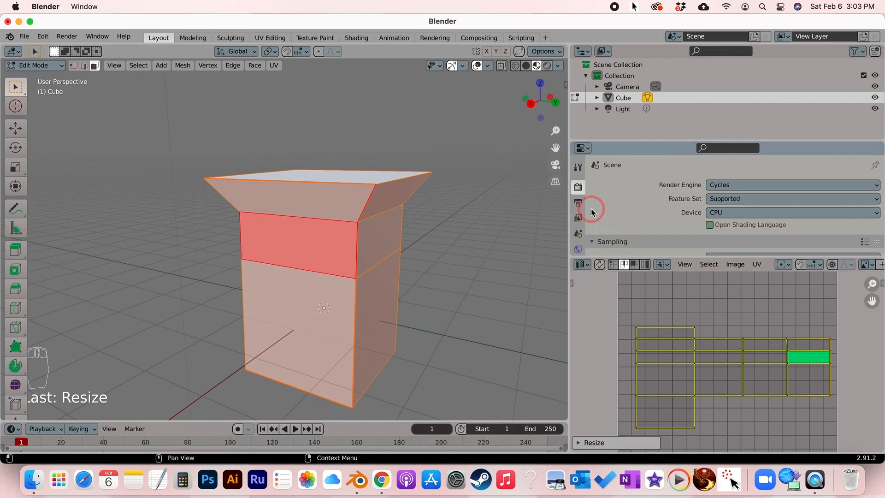
# - In the cube's material properties, set the Base Color input to an Image Texture
pyautogui.scroll(-3, 591, 208)
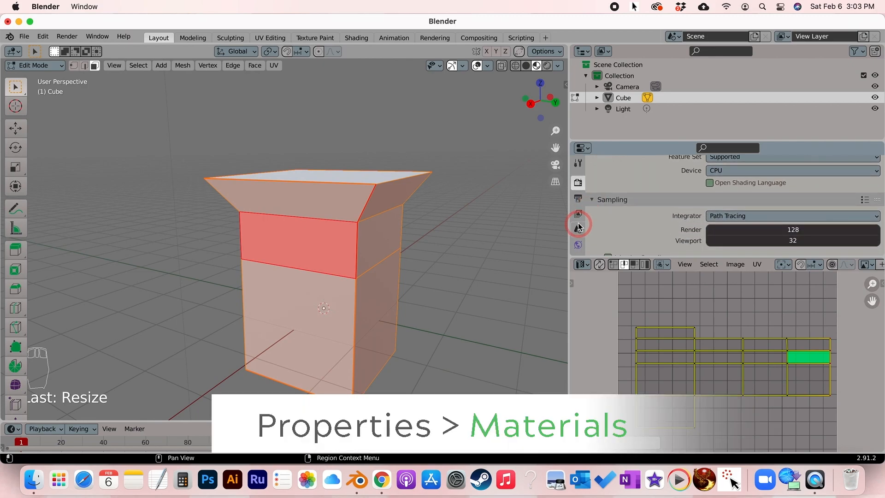
pyautogui.scroll(-3, 579, 217)
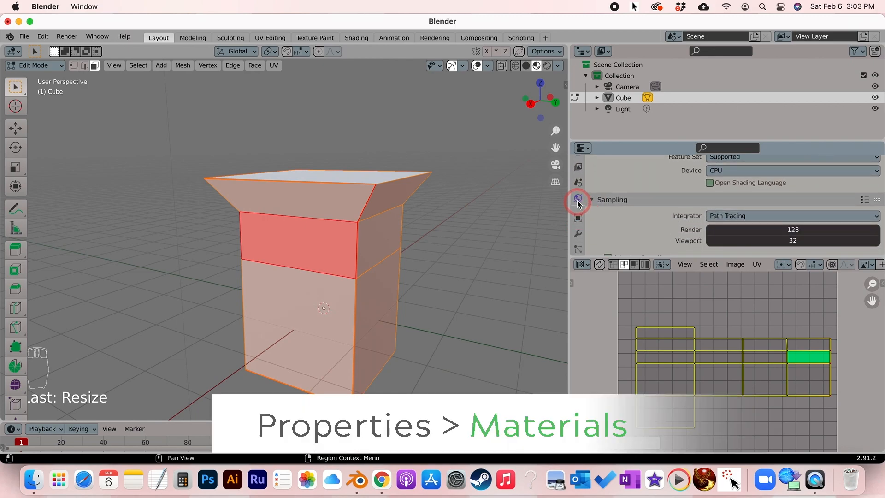
pyautogui.scroll(-4, 578, 205)
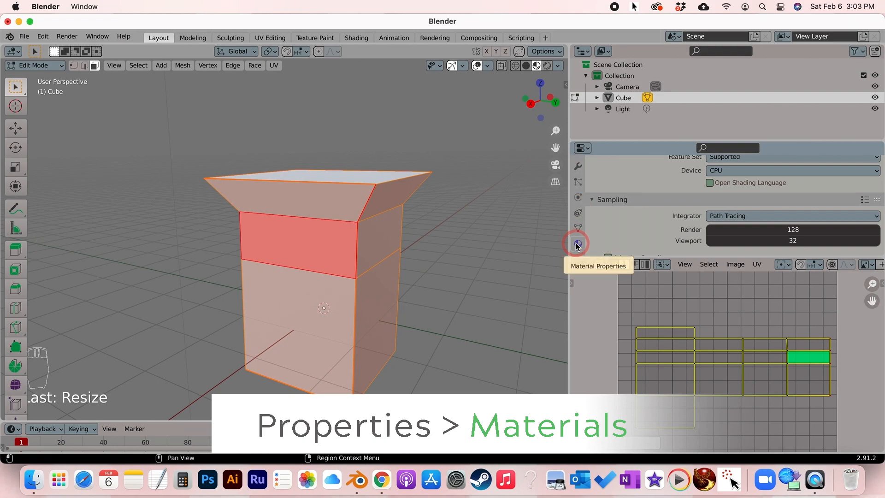
pyautogui.click(578, 245)
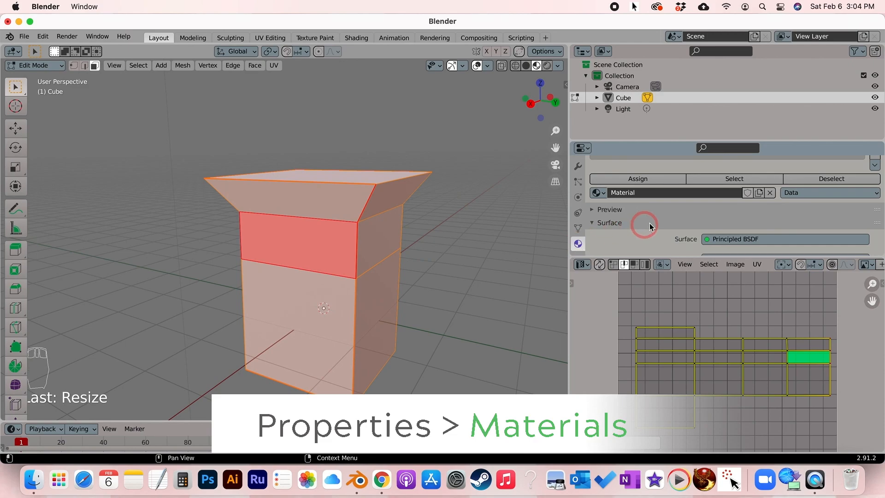
pyautogui.scroll(-4, 671, 219)
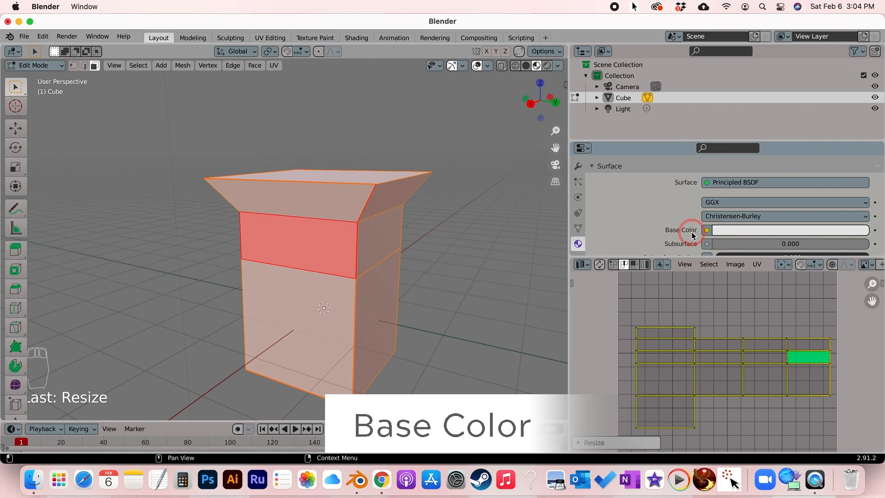
pyautogui.click(707, 231)
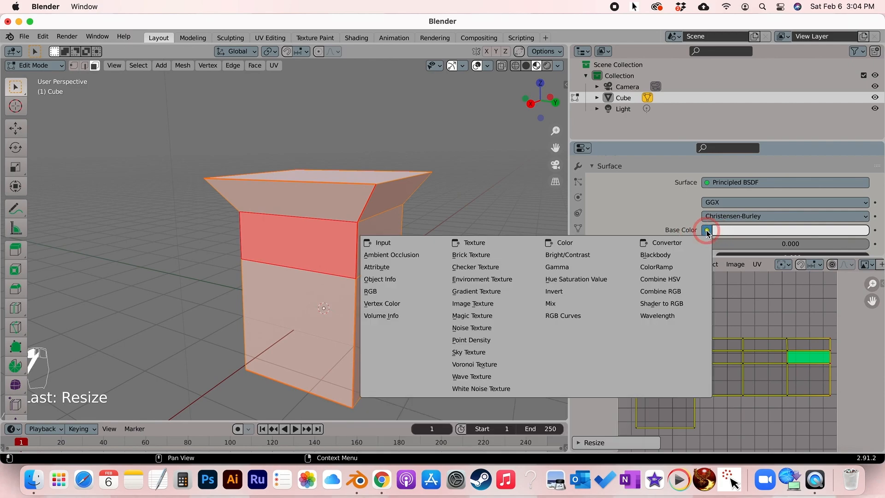
pyautogui.click(505, 305)
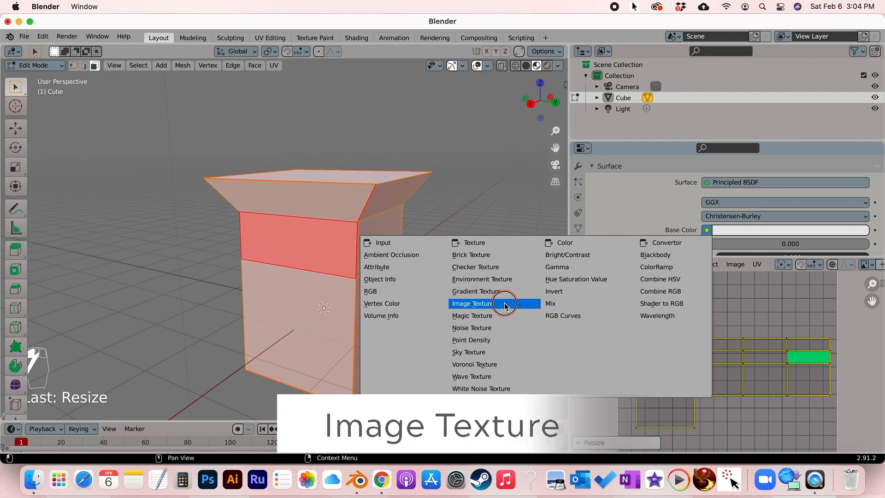
# - Load Old wood planks.jpg from the Desktop folder as the Base Color image texture
pyautogui.scroll(-2, 654, 210)
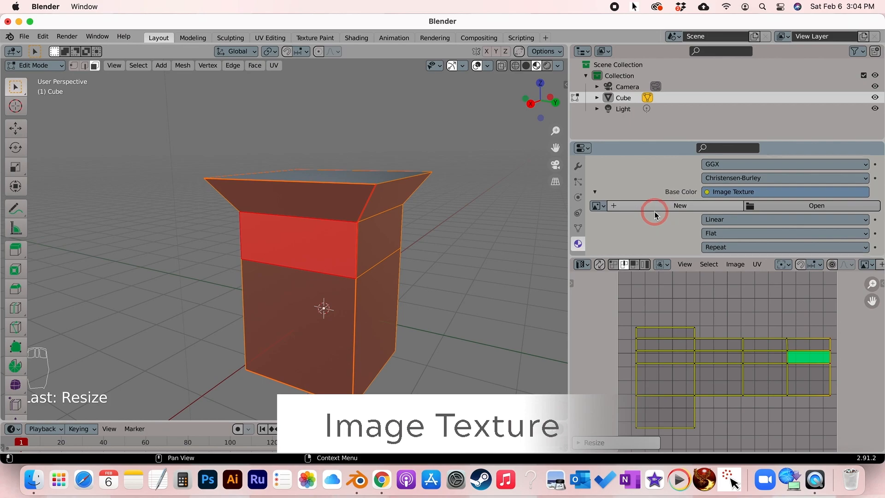
pyautogui.scroll(1, 655, 211)
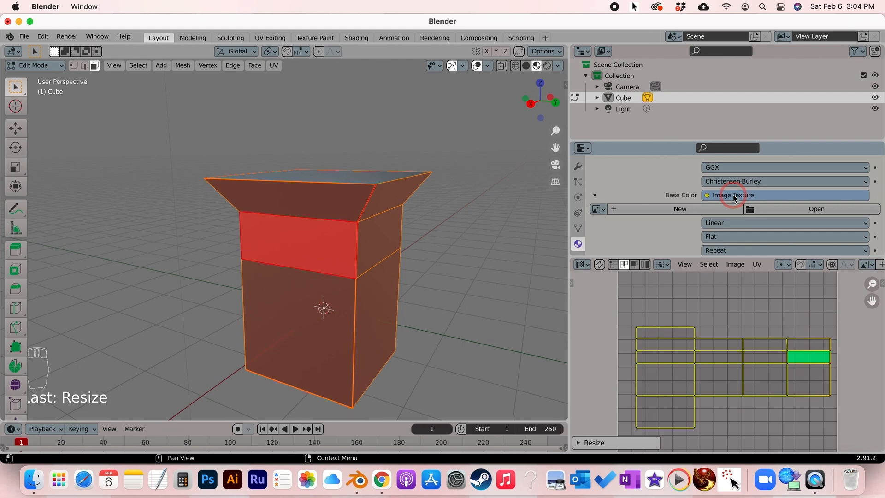
pyautogui.click(772, 206)
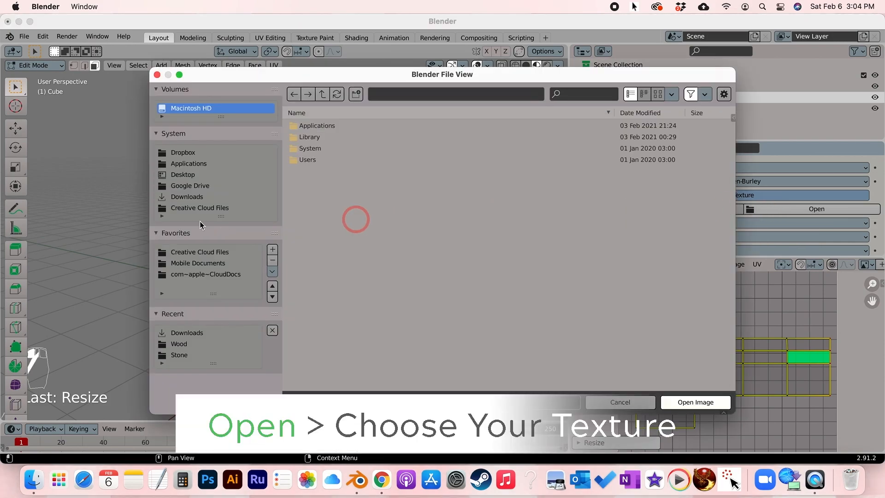
pyautogui.click(189, 174)
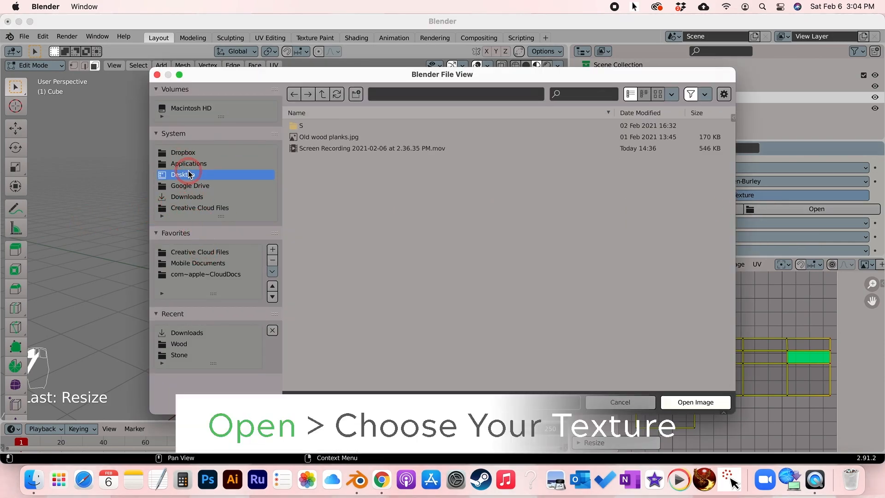
pyautogui.click(330, 138)
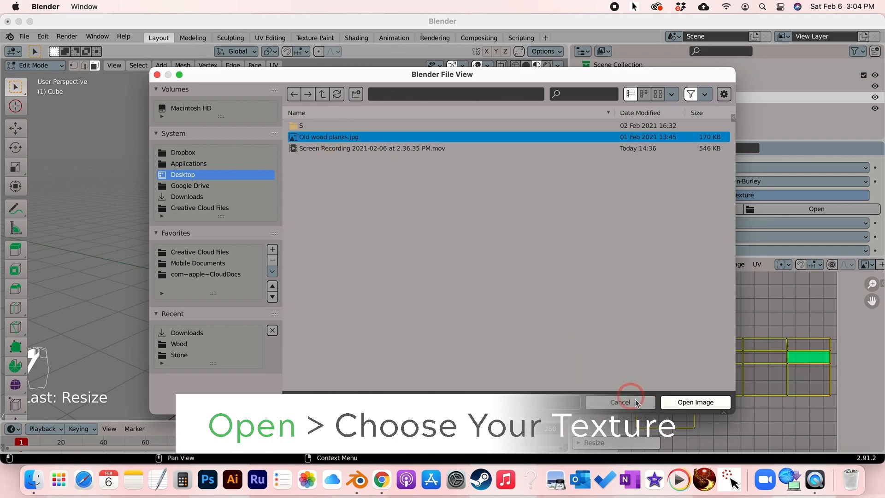
pyautogui.click(680, 402)
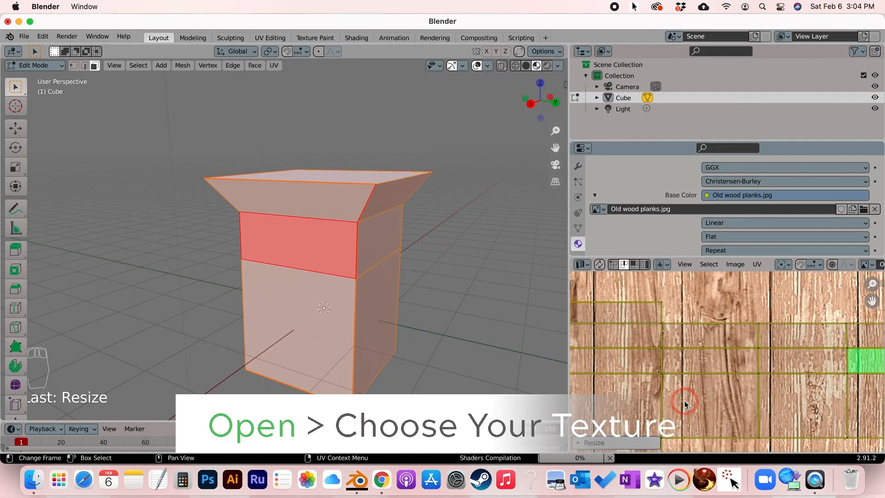
# - Examine how the wood texture falls on every side of the model and how the UV layout sits over the image
pyautogui.scroll(-3, 676, 372)
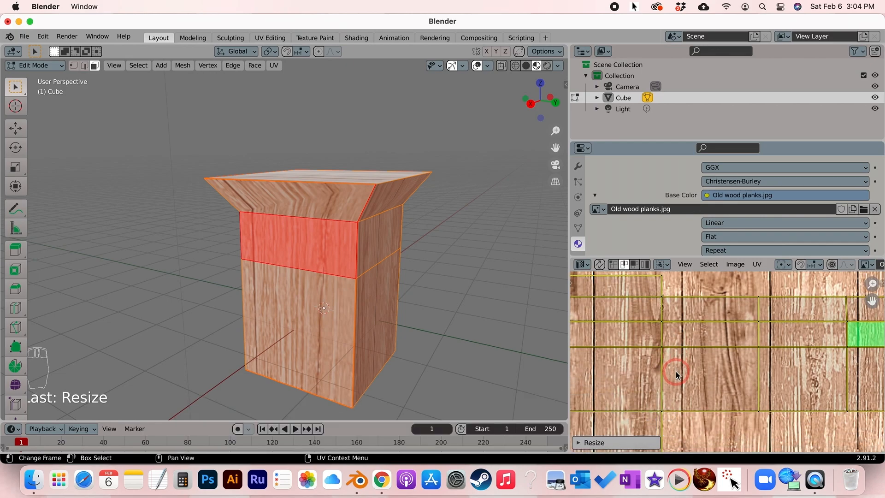
pyautogui.scroll(-2, 676, 371)
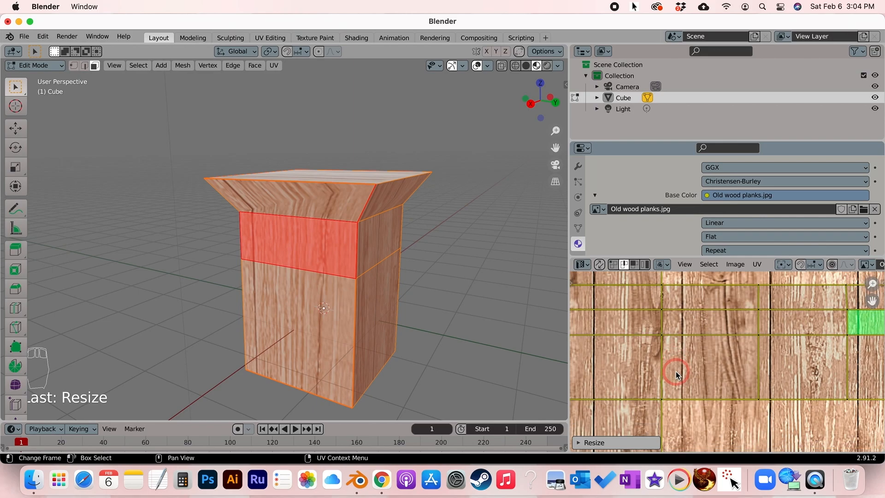
pyautogui.scroll(-5, 676, 371)
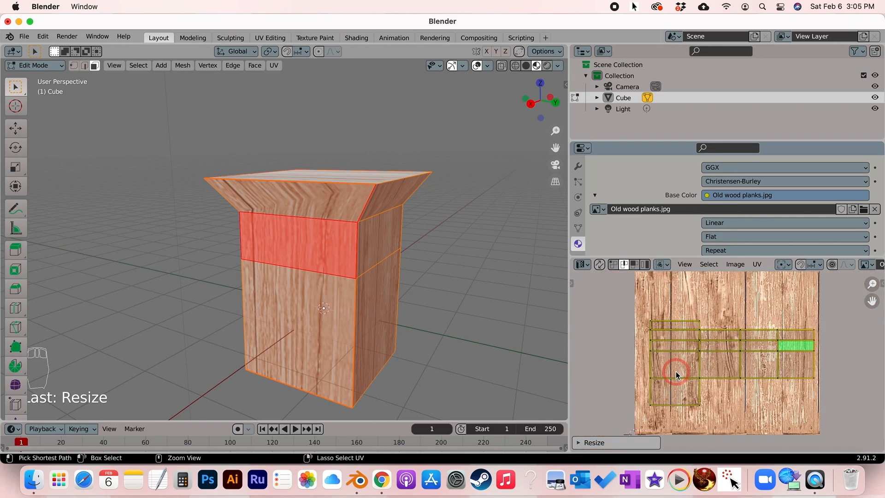
pyautogui.scroll(1, 676, 372)
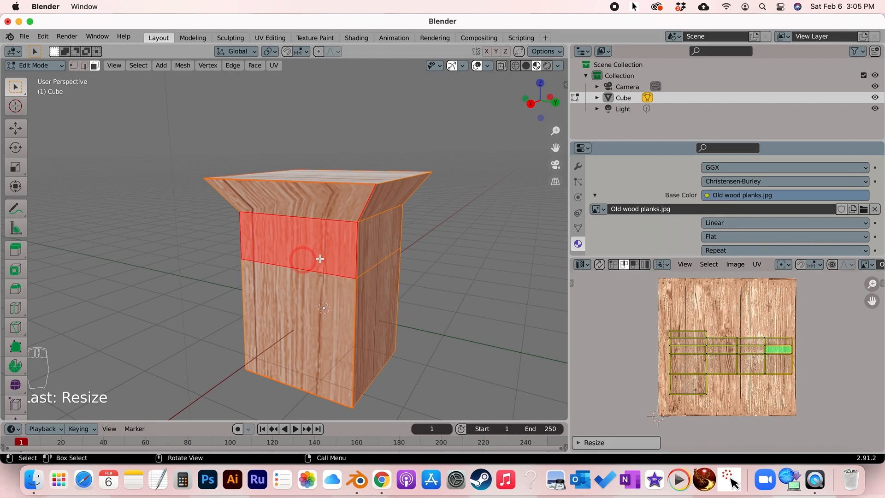
pyautogui.moveTo(342, 247); pyautogui.dragTo(306, 247, button='middle')
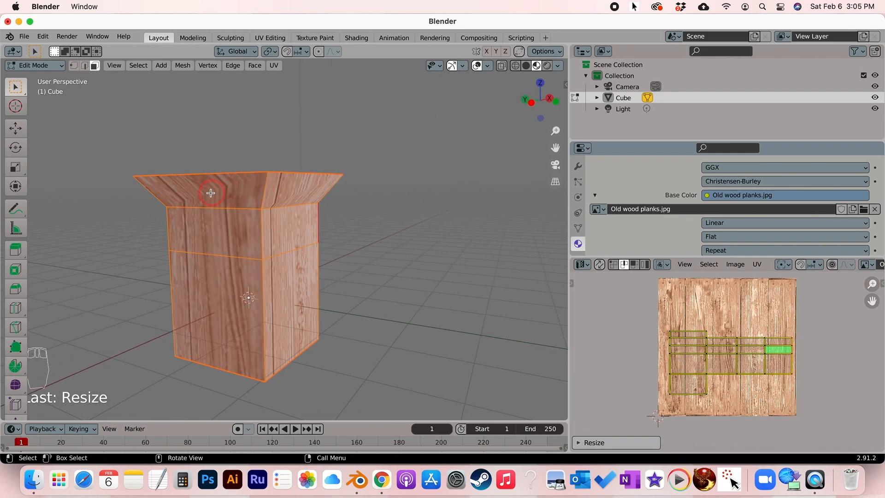
pyautogui.moveTo(277, 197); pyautogui.dragTo(268, 199, button='middle')
pyautogui.moveTo(346, 192); pyautogui.dragTo(296, 203, button='middle')
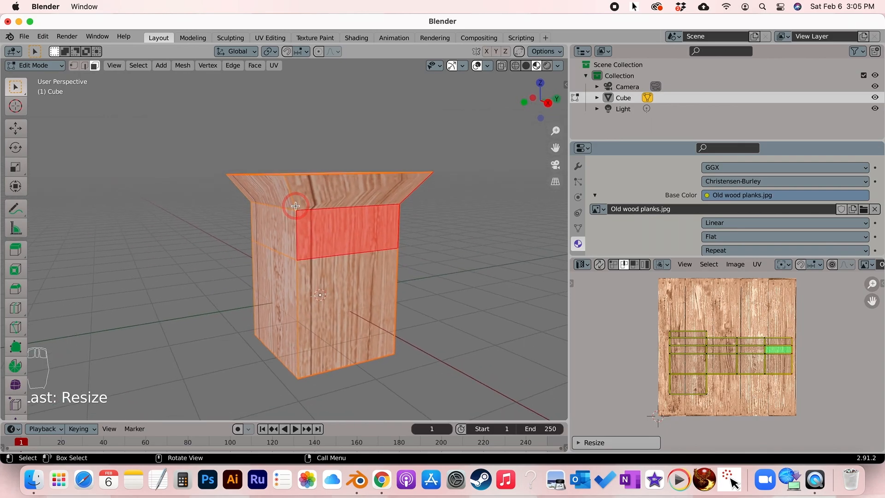
pyautogui.moveTo(344, 310); pyautogui.dragTo(394, 290, button='middle')
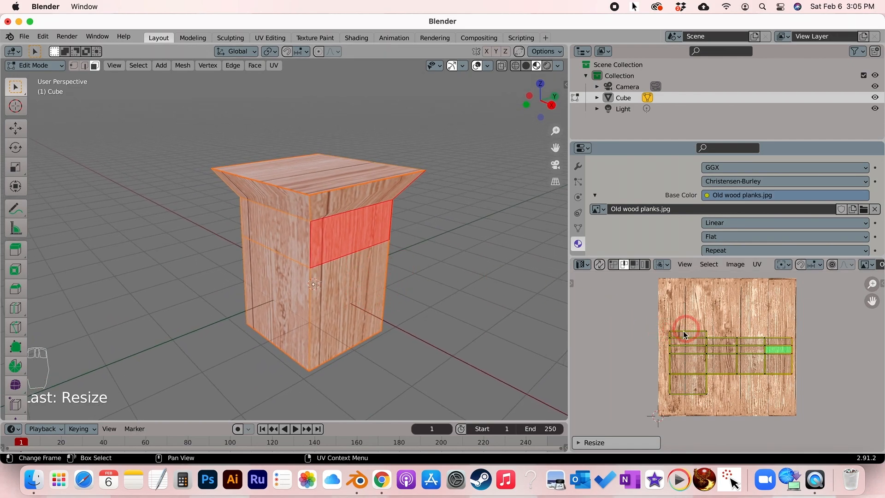
pyautogui.scroll(1, 685, 334)
pyautogui.scroll(-2, 685, 334)
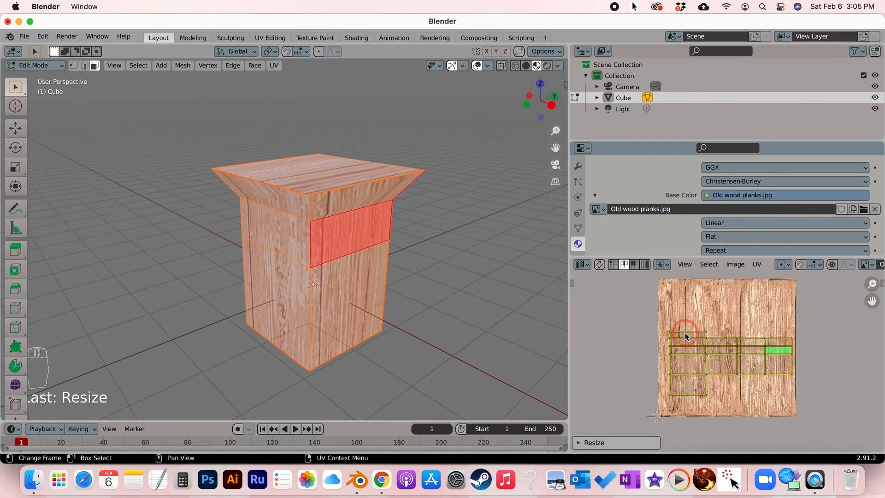
pyautogui.scroll(3, 691, 344)
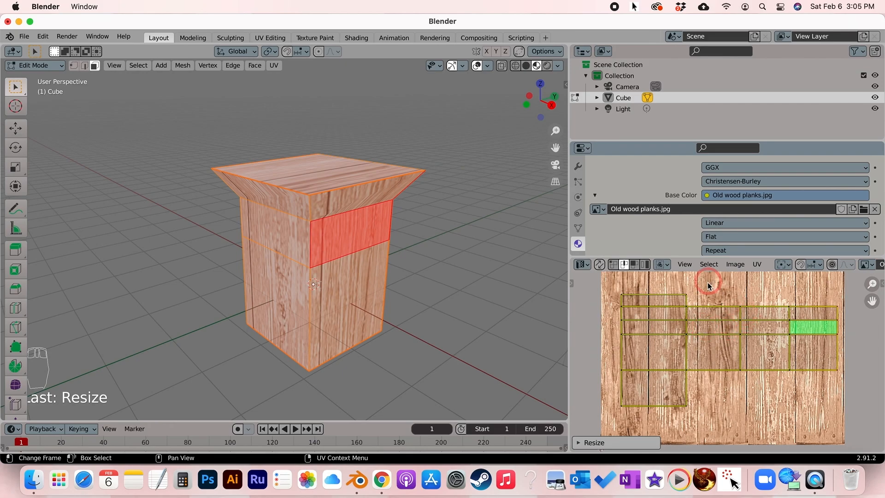
pyautogui.moveTo(389, 292); pyautogui.dragTo(384, 262, button='middle')
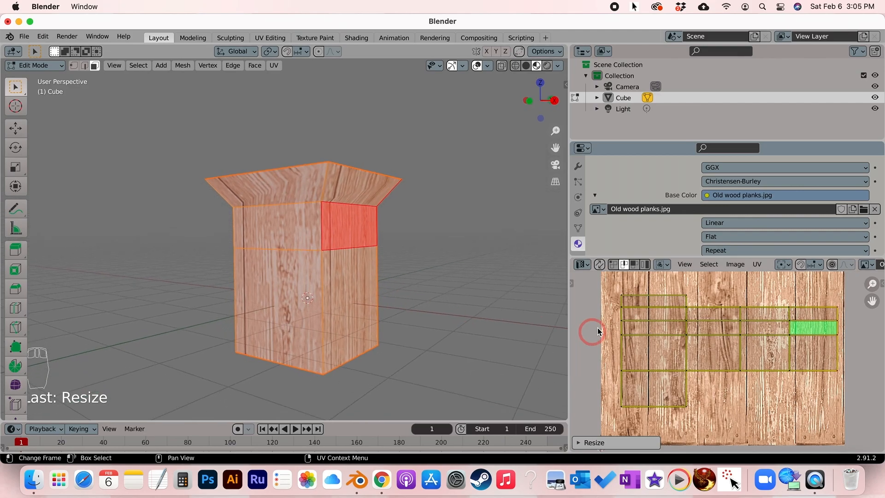
pyautogui.moveTo(598, 331); pyautogui.dragTo(598, 334, button='middle')
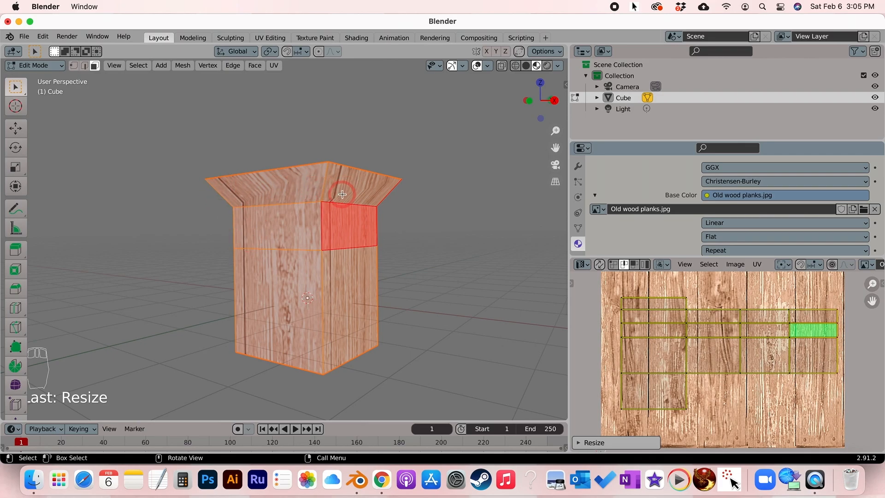
pyautogui.click(623, 266)
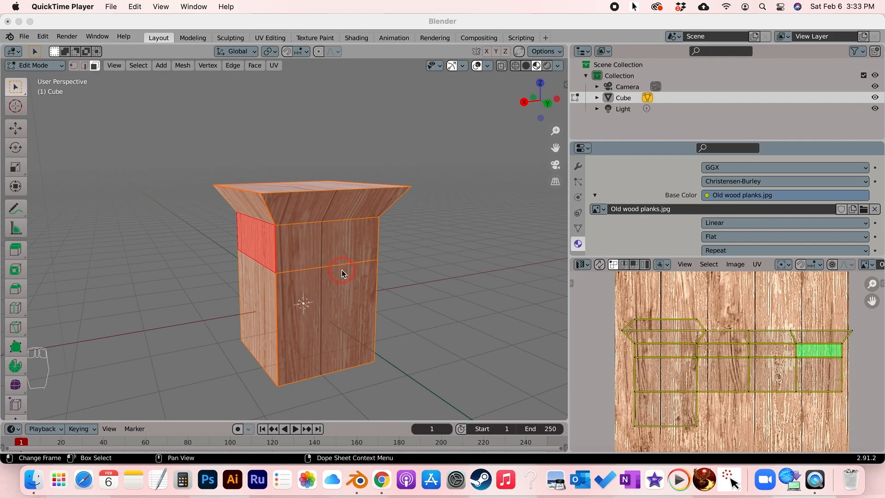
# - Select all of the model's faces and unwrap them with Smart UV Project, using a 66° angle limit and 0.000 island margin
pyautogui.hscroll(-3, 342, 270)
pyautogui.hscroll(2, 341, 269)
pyautogui.scroll(-4, 342, 270)
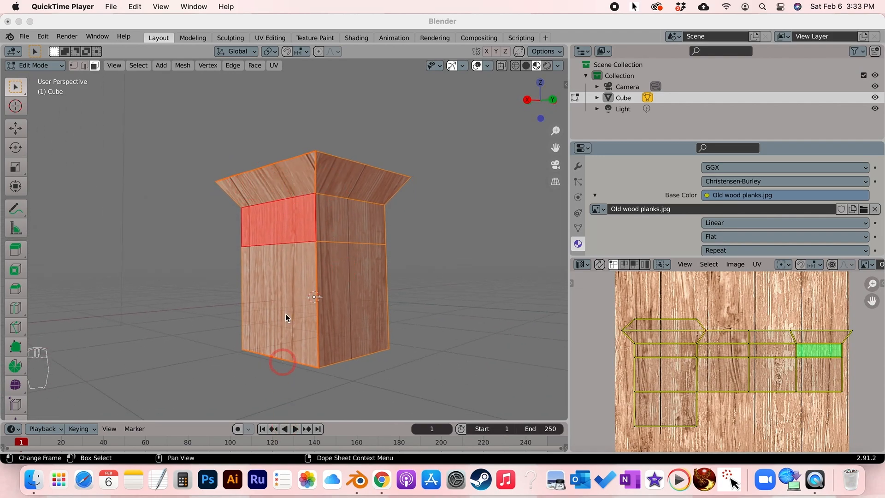
pyautogui.hscroll(-5, 355, 215)
pyautogui.hscroll(-5, 355, 214)
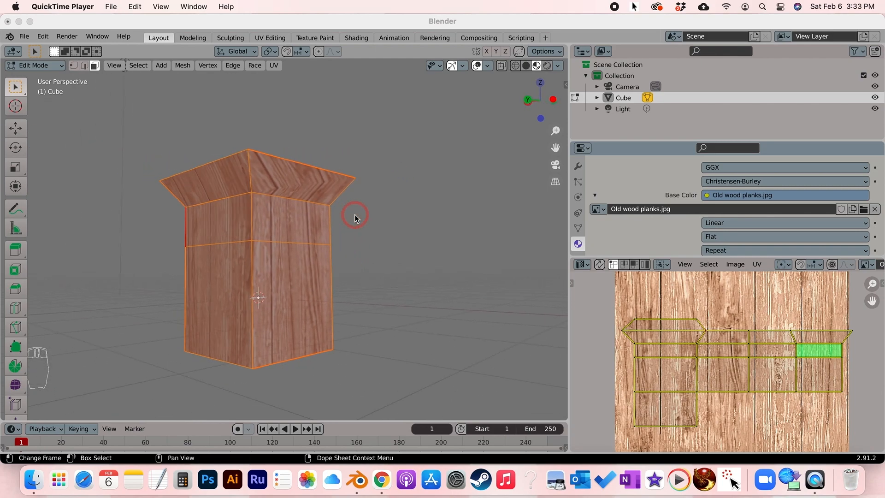
pyautogui.hscroll(-1, 355, 215)
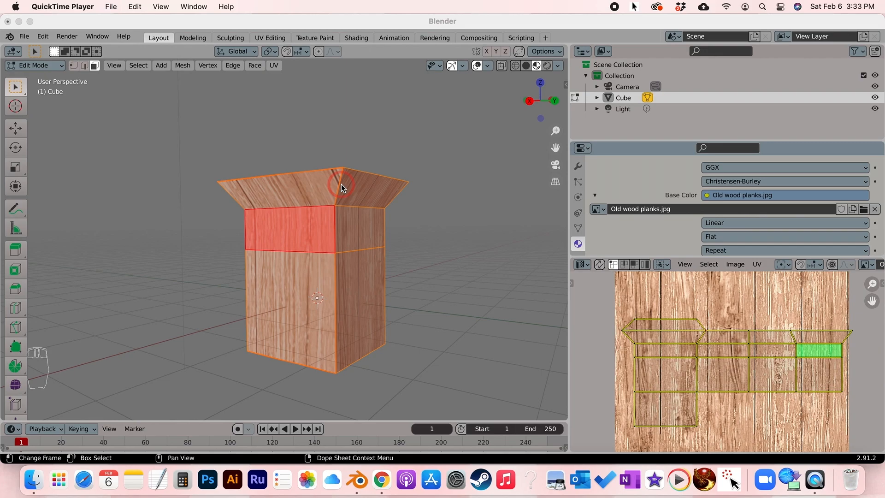
pyautogui.click(97, 66)
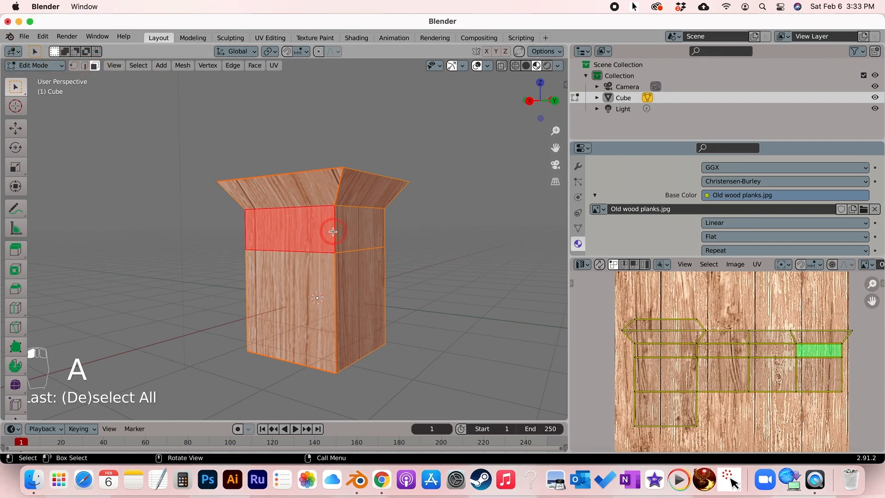
pyautogui.press('a')
pyautogui.press('a')
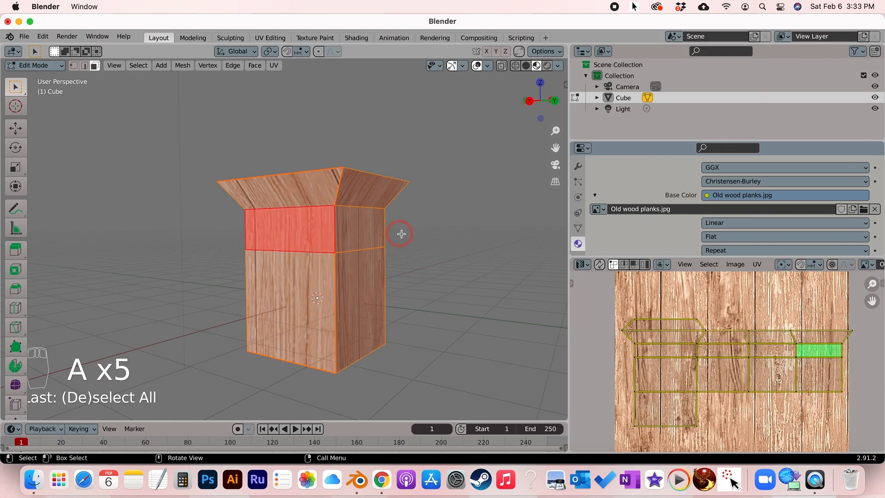
pyautogui.press('u')
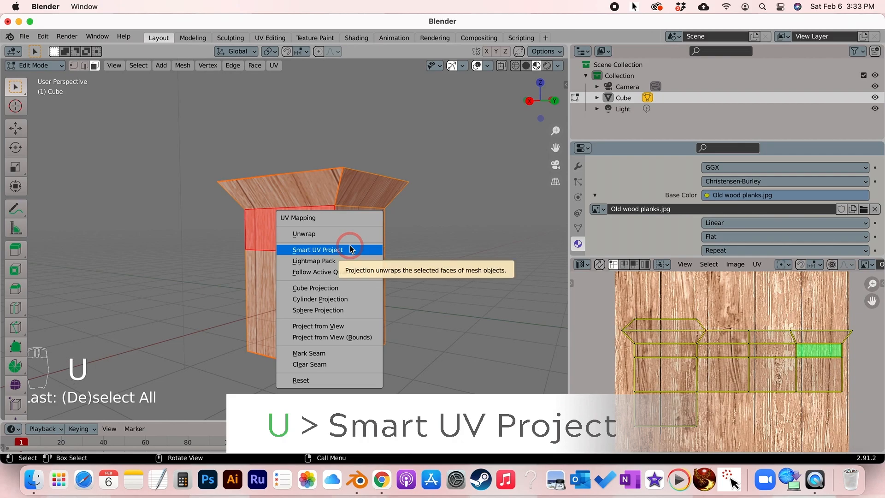
pyautogui.click(349, 250)
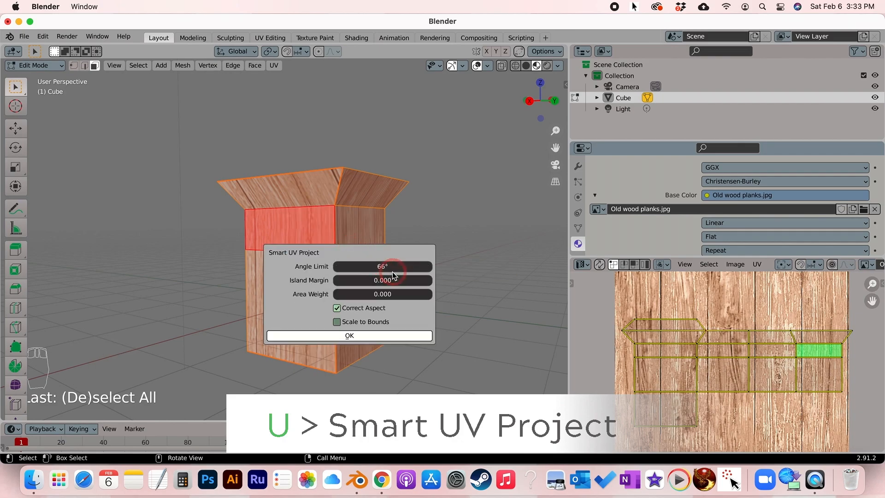
pyautogui.click(391, 337)
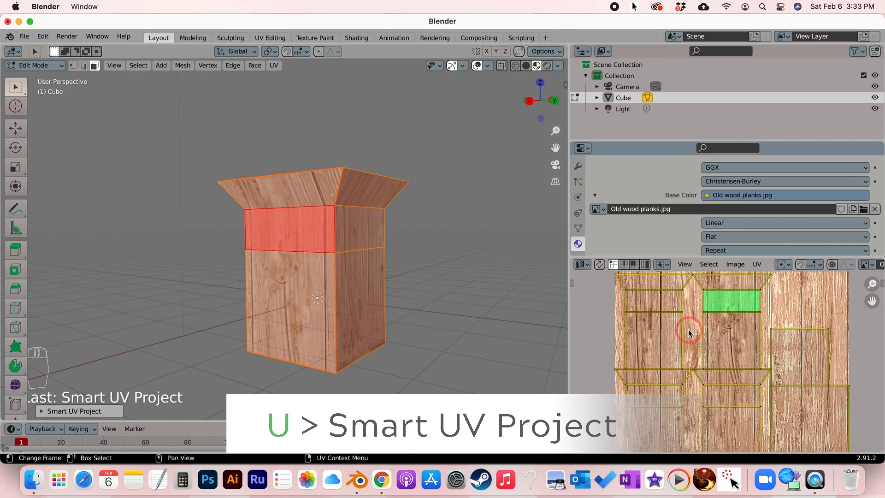
# - Inspect the wood planks on the model's sides and top and compare them with the Smart UV Project islands
pyautogui.scroll(-1, 687, 346)
pyautogui.scroll(2, 687, 347)
pyautogui.moveTo(291, 241)
pyautogui.mouseDown(button='middle')
pyautogui.moveTo(302, 240)
pyautogui.moveTo(279, 230)
pyautogui.mouseUp(button='middle')
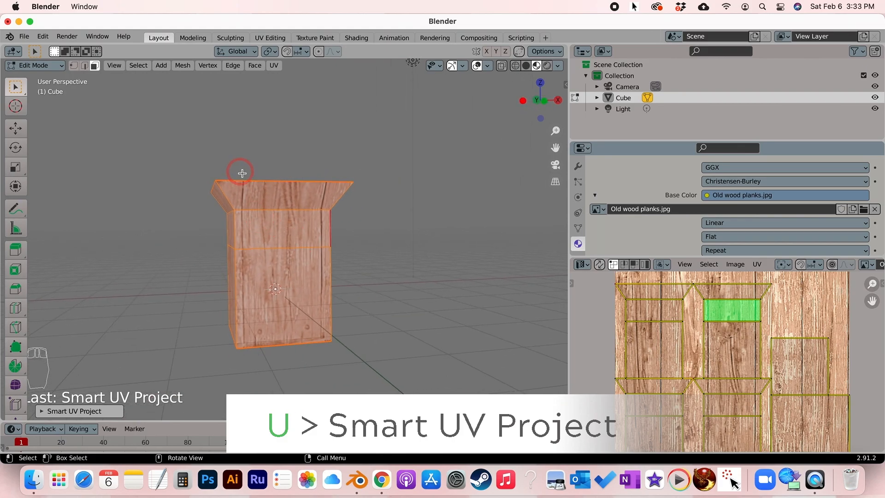
pyautogui.moveTo(306, 199); pyautogui.dragTo(289, 187, button='middle')
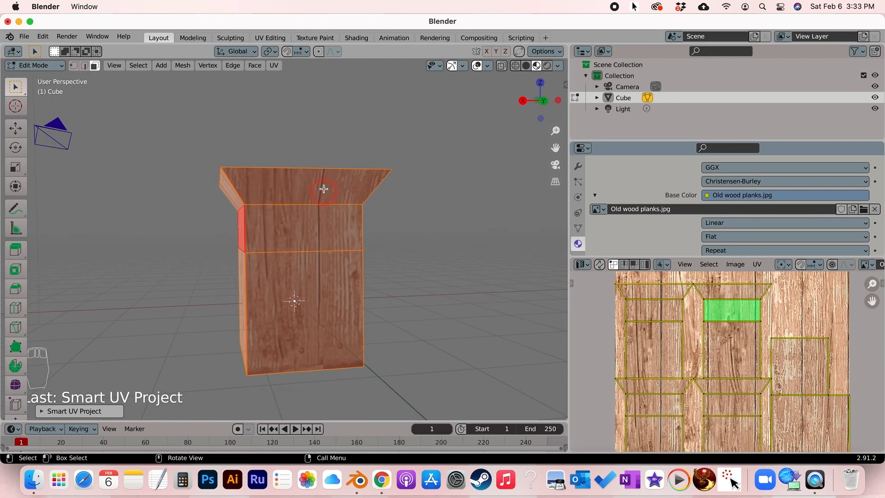
pyautogui.moveTo(286, 234); pyautogui.dragTo(302, 246, button='middle')
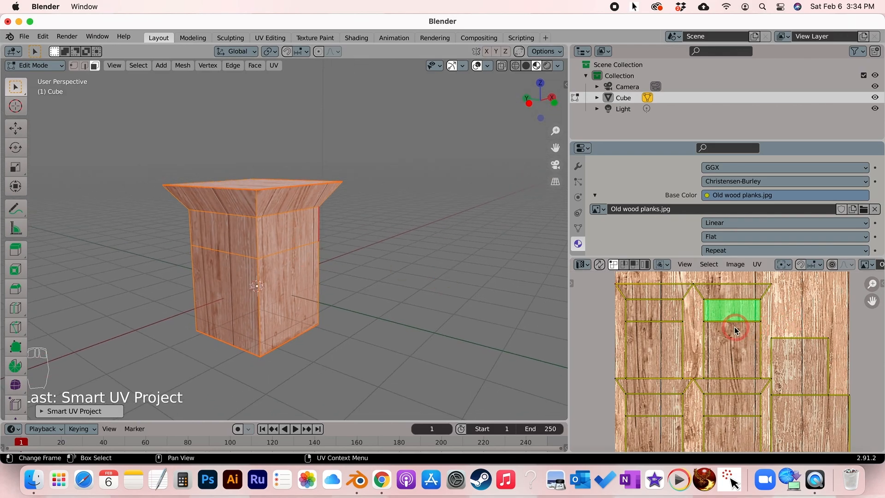
pyautogui.scroll(-3, 735, 327)
pyautogui.scroll(1, 735, 327)
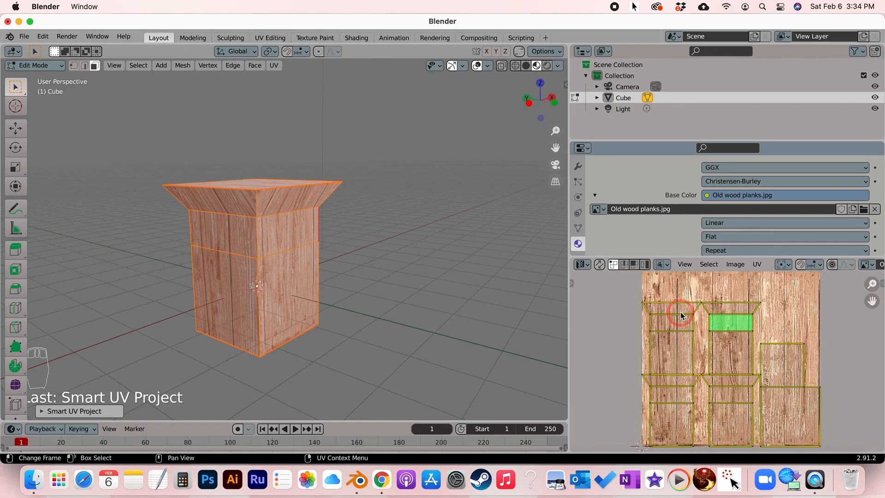
# - Switch UV selection to island mode, select the upper-left island and try moving it
pyautogui.click(635, 264)
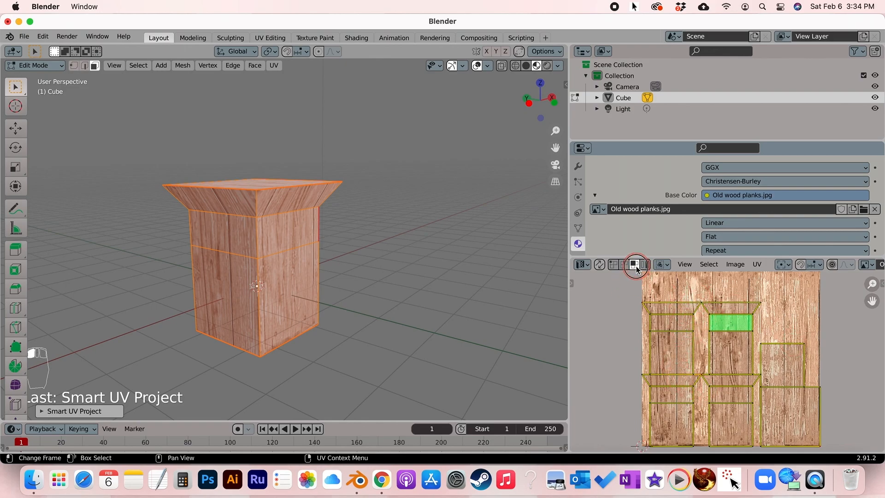
pyautogui.click(696, 336)
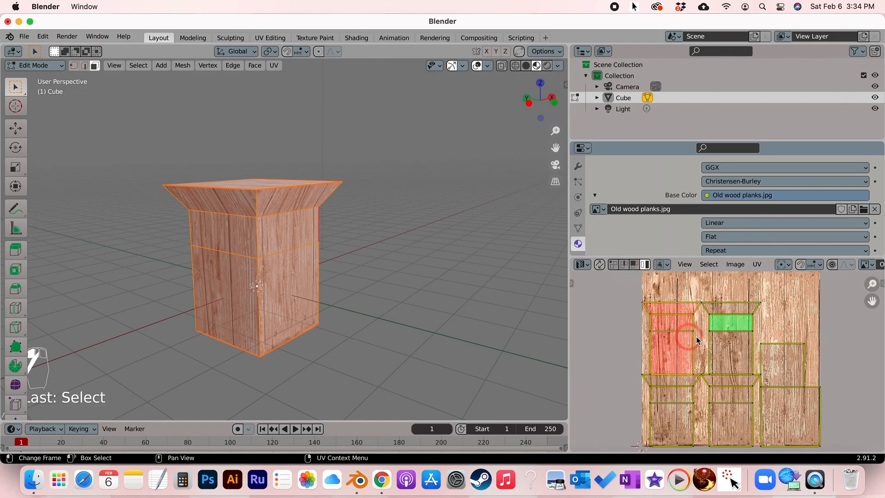
pyautogui.click(698, 332)
pyautogui.press('g')
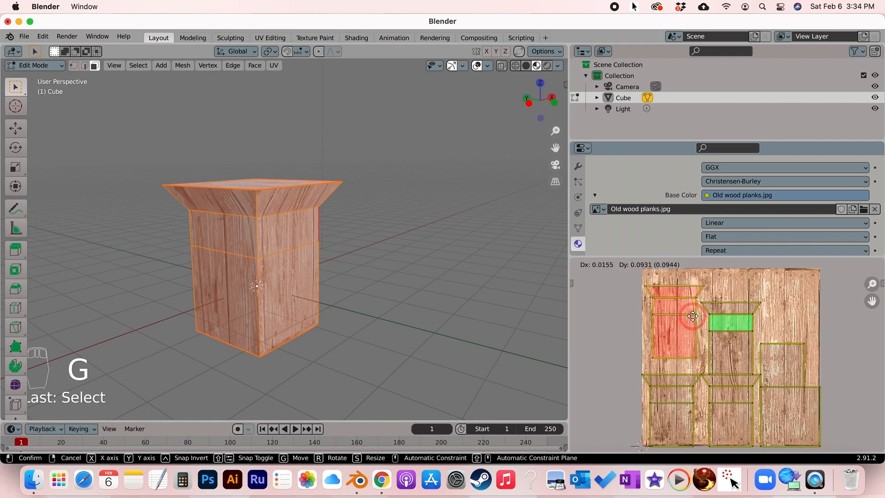
pyautogui.rightClick(695, 318)
# - Try moving the upper-left and upper-middle UV islands together over the wood image, and undo the move
pyautogui.keyDown('shift'); pyautogui.click(723, 332); pyautogui.keyUp('shift')
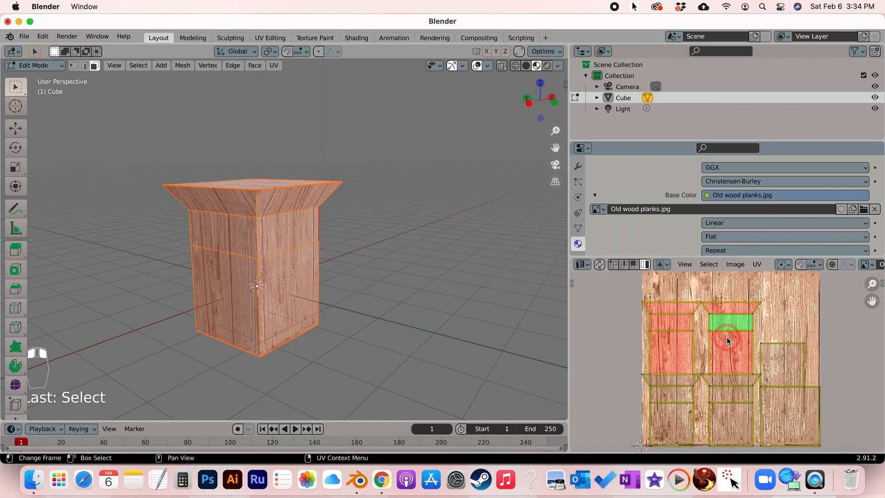
pyautogui.hscroll(2, 727, 336)
pyautogui.press('g')
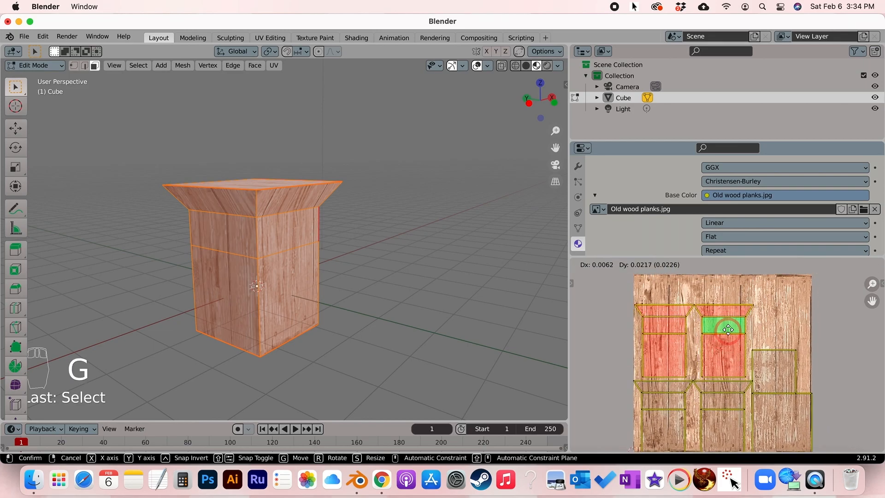
pyautogui.click(733, 315)
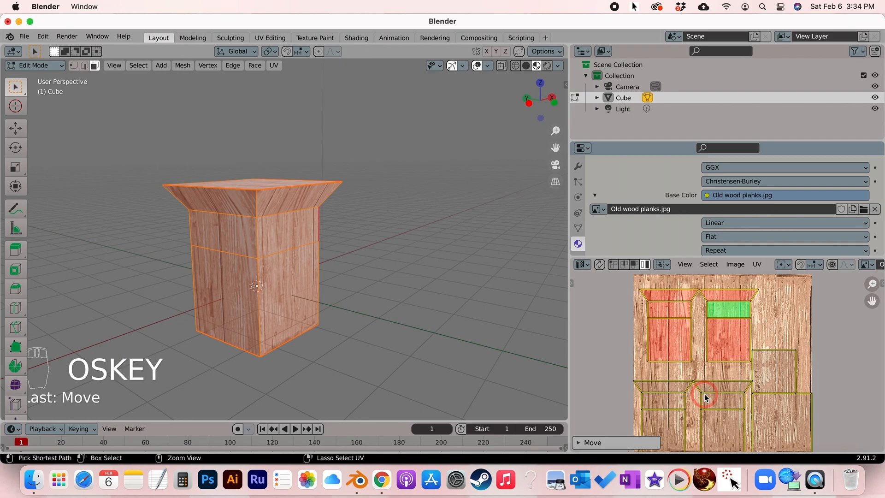
pyautogui.press('super+z')
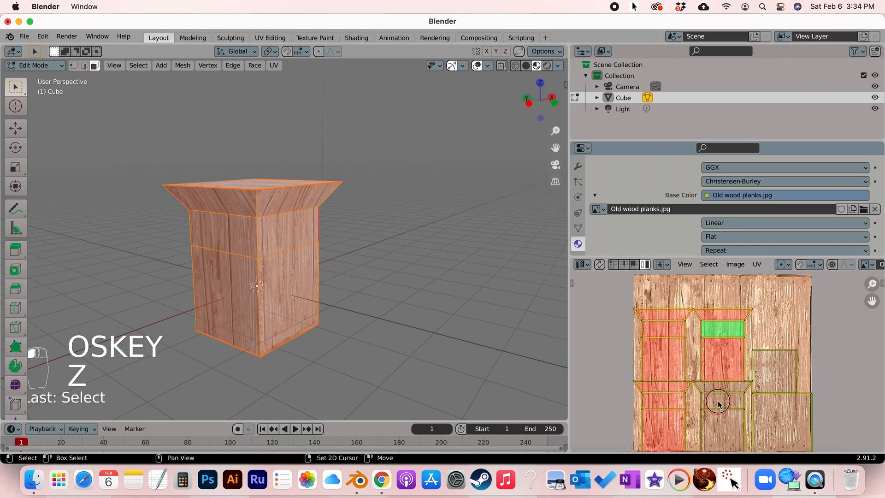
# - Move the four side-wall islands together by about 0.040 in X and 0.078 in Y, and shift the smaller square island upward
pyautogui.press('g')
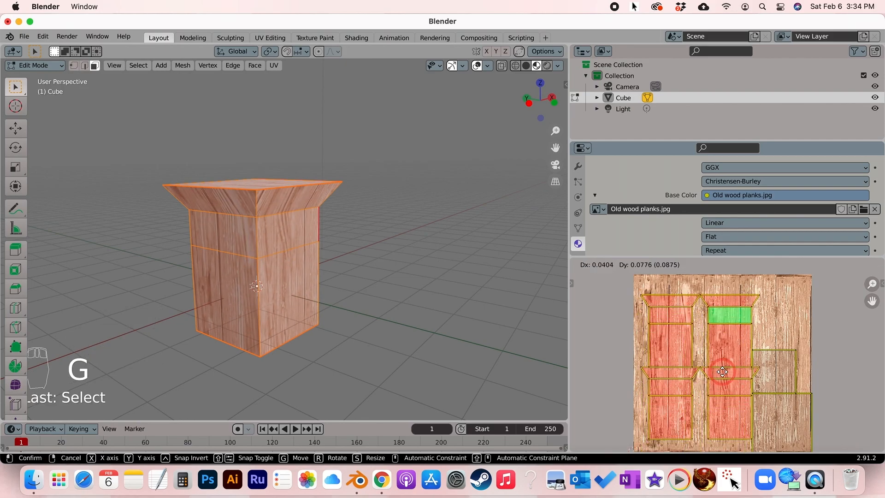
pyautogui.click(722, 371)
pyautogui.click(788, 373)
pyautogui.press('g')
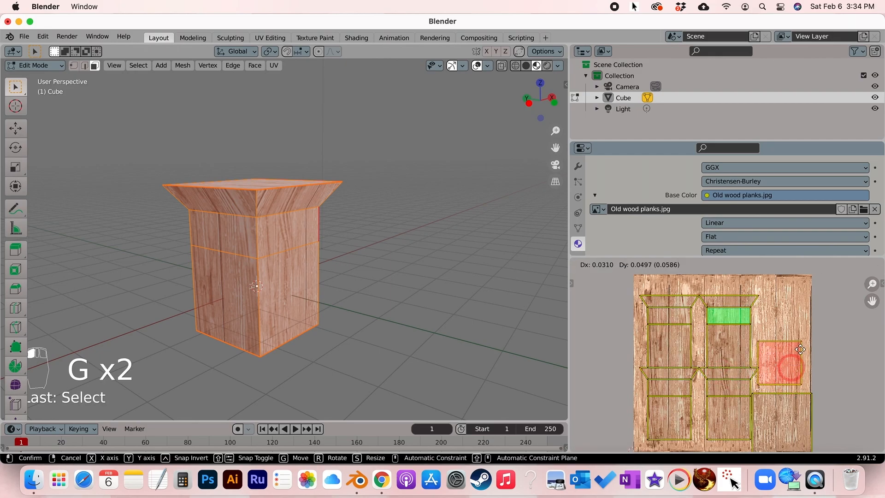
pyautogui.click(791, 330)
# - Scale the larger lower-right square island to about 0.80 and move it up, clear of the image edge
pyautogui.click(798, 393)
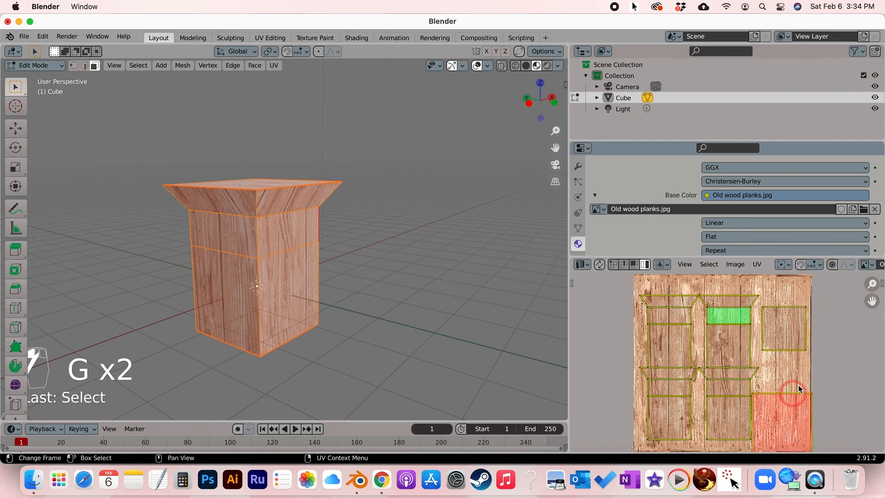
pyautogui.press('s')
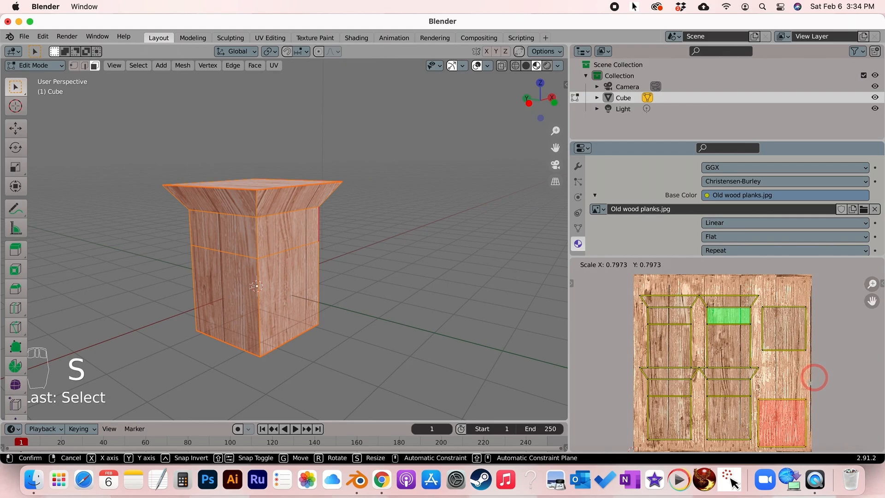
pyautogui.click(815, 377)
pyautogui.press('g')
pyautogui.click(810, 378)
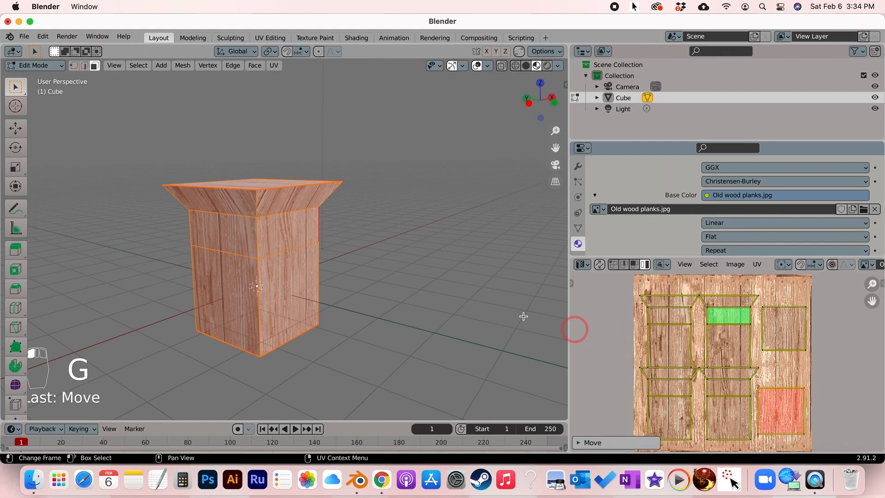
# - Select the upper-left and upper-middle islands together and move them slightly up along the Y axis
pyautogui.moveTo(352, 293)
pyautogui.mouseDown(button='middle')
pyautogui.moveTo(355, 310)
pyautogui.moveTo(363, 303)
pyautogui.moveTo(339, 290)
pyautogui.mouseUp(button='middle')
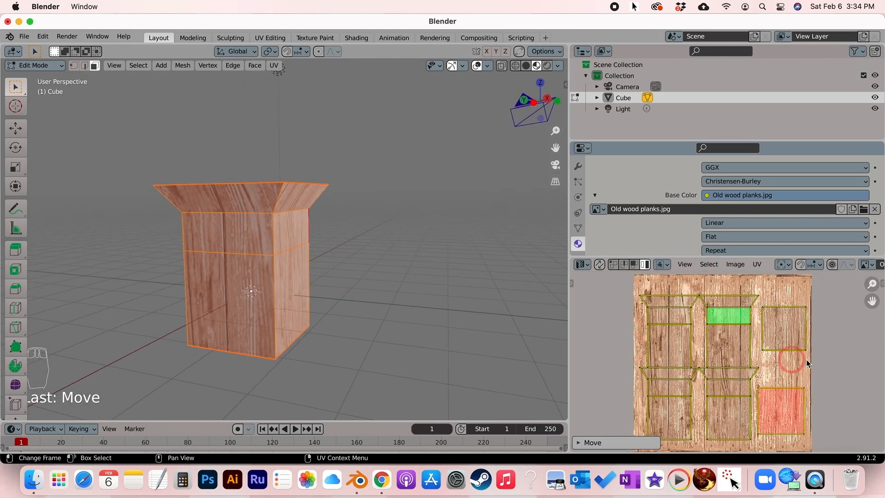
pyautogui.click(659, 332)
pyautogui.keyDown('shift'); pyautogui.click(747, 339); pyautogui.keyUp('shift')
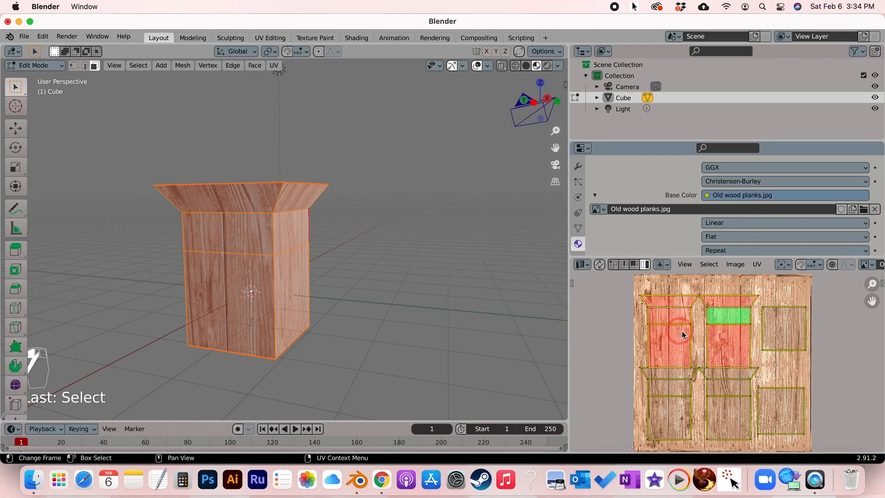
pyautogui.click(750, 341)
pyautogui.click(699, 332)
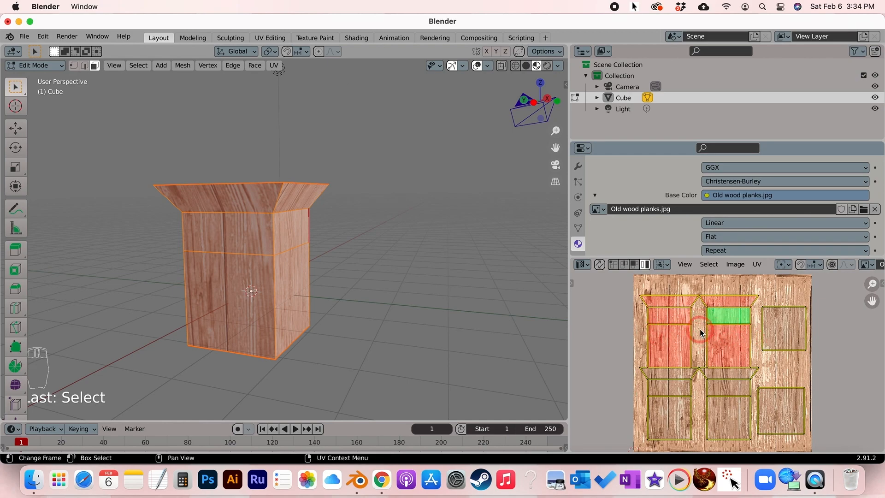
pyautogui.press('g')
pyautogui.press('y')
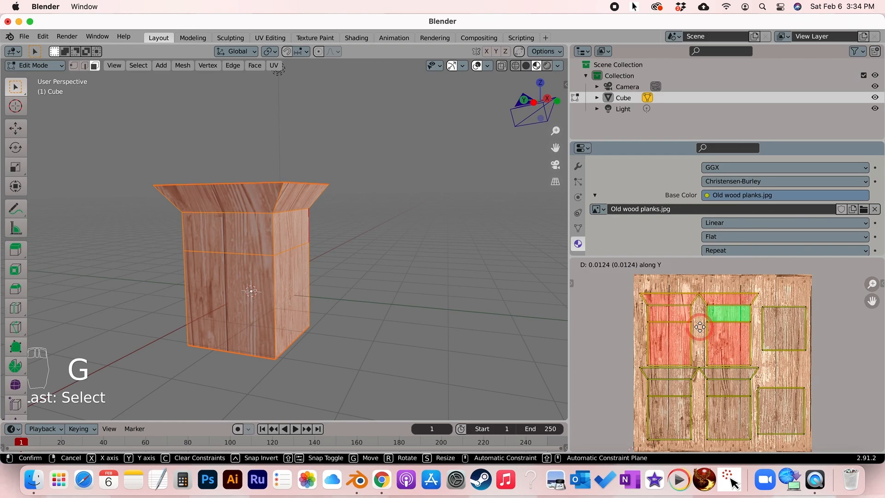
pyautogui.click(700, 325)
# - Switch UV selection to face mode, select the large face of the upper-left island and try moving it left
pyautogui.click(740, 313)
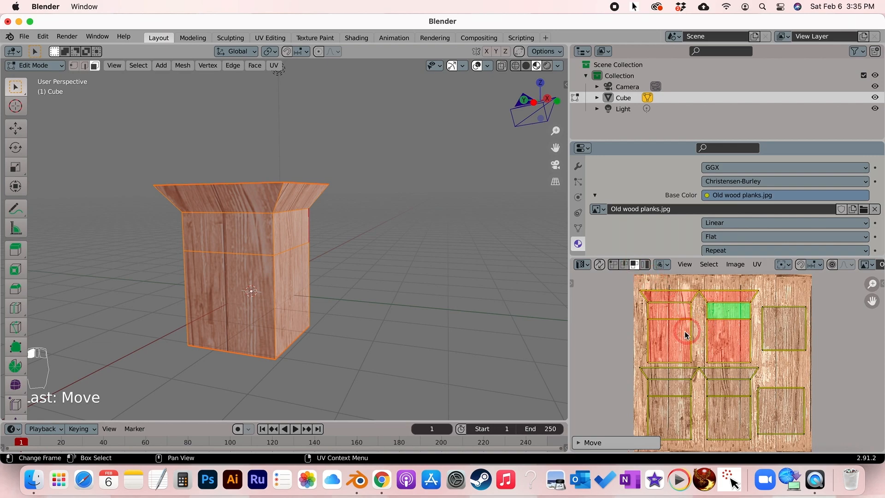
pyautogui.moveTo(689, 330); pyautogui.dragTo(672, 334)
pyautogui.click(672, 334)
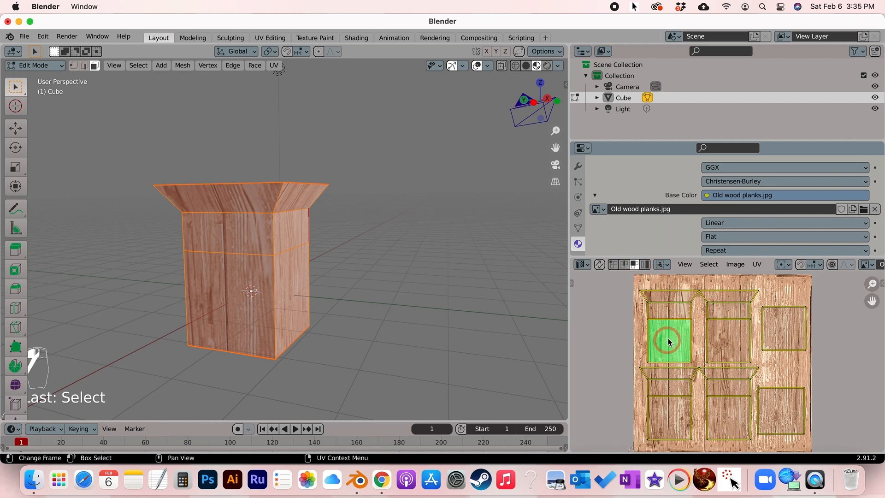
pyautogui.press('g')
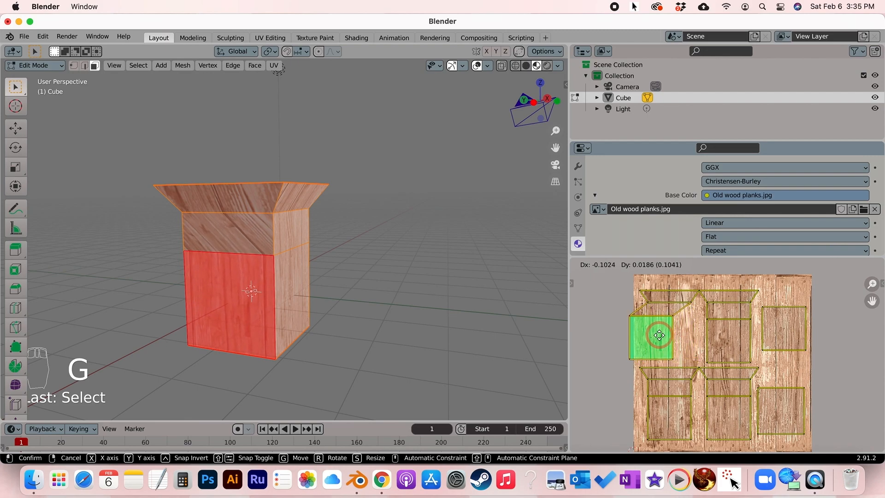
pyautogui.click(664, 337)
pyautogui.moveTo(386, 303); pyautogui.dragTo(210, 249, button='middle')
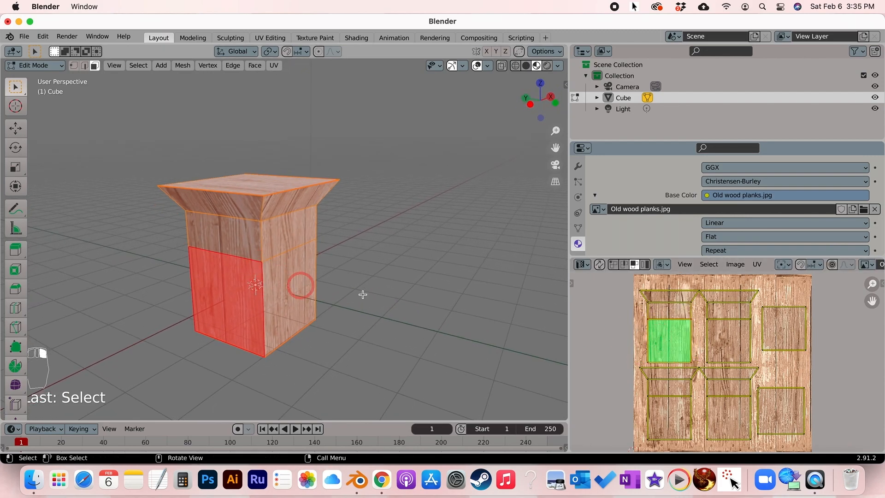
pyautogui.moveTo(438, 310)
pyautogui.mouseDown(button='middle')
pyautogui.moveTo(431, 311)
pyautogui.moveTo(437, 305)
pyautogui.mouseUp(button='middle')
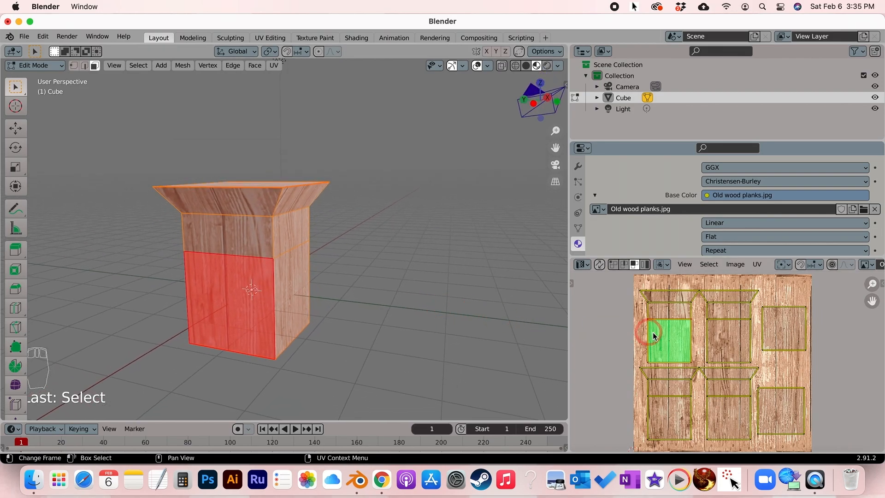
pyautogui.press('g')
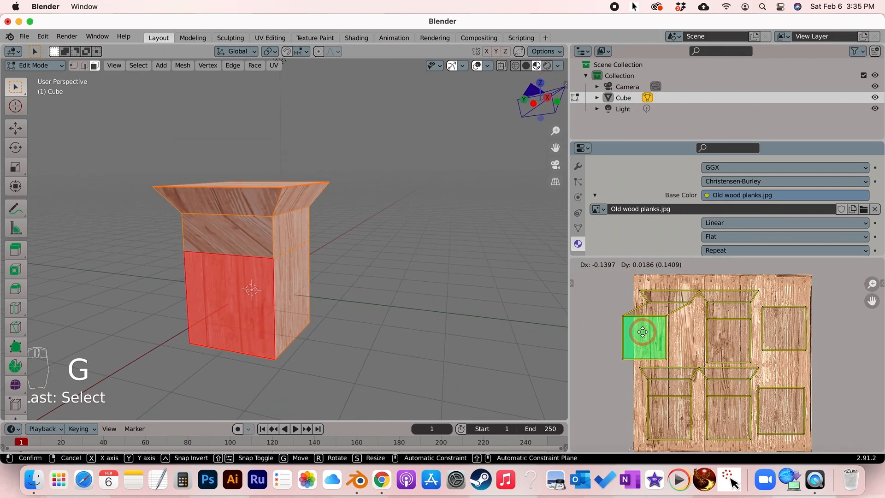
pyautogui.rightClick(654, 339)
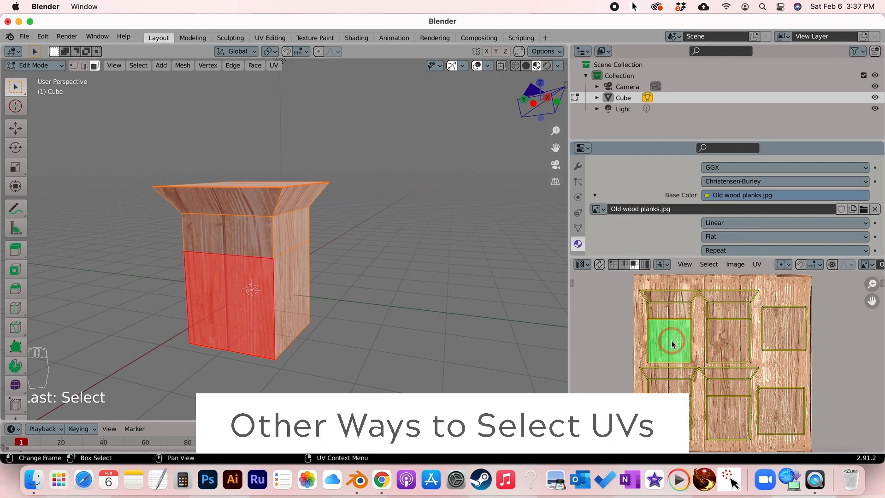
# - Switch UV selection to vertex mode, deselect all UVs and box-select the vertices along the upper-left island's left side
pyautogui.click(623, 265)
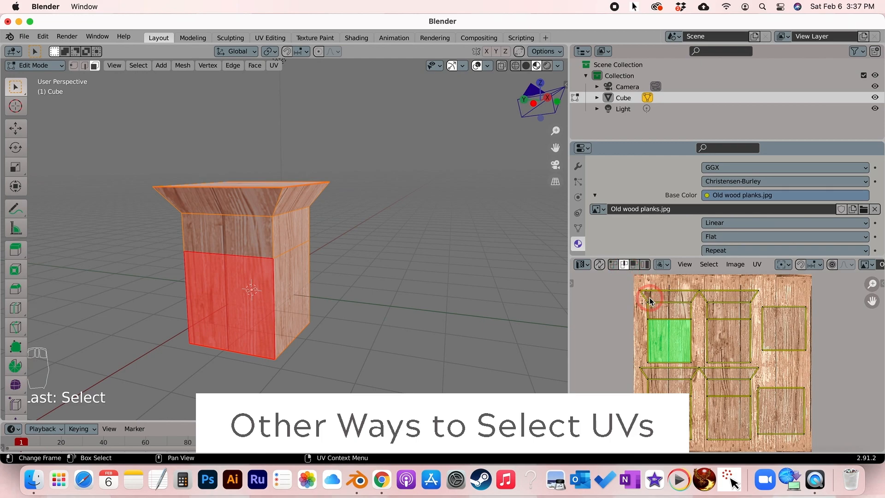
pyautogui.click(614, 264)
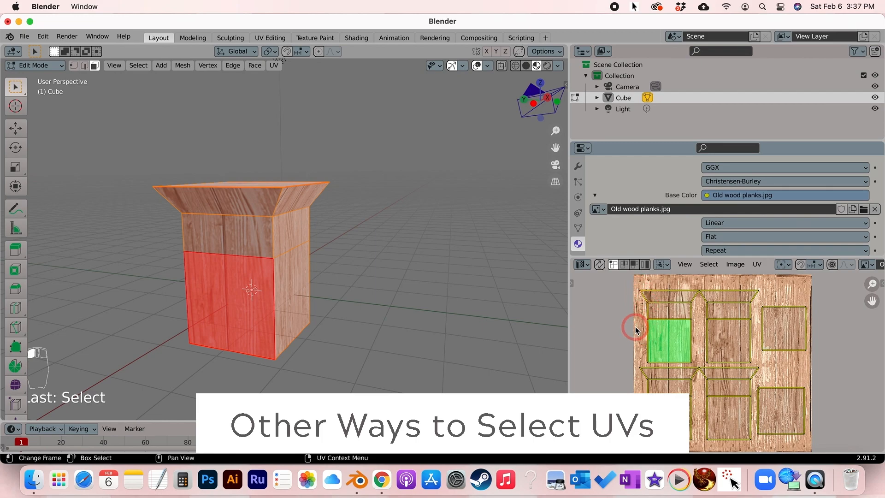
pyautogui.press('a')
pyautogui.press('a')
pyautogui.press('a')
pyautogui.press('a')
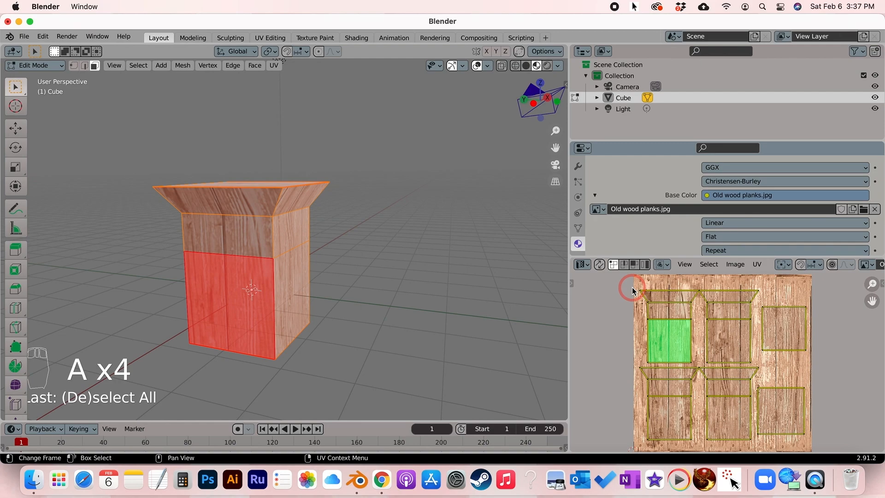
pyautogui.press('b')
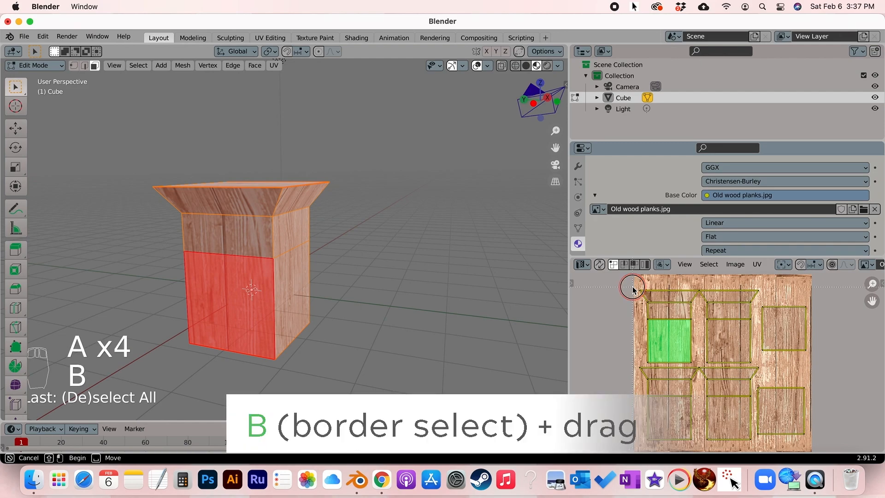
pyautogui.moveTo(633, 289); pyautogui.dragTo(653, 364)
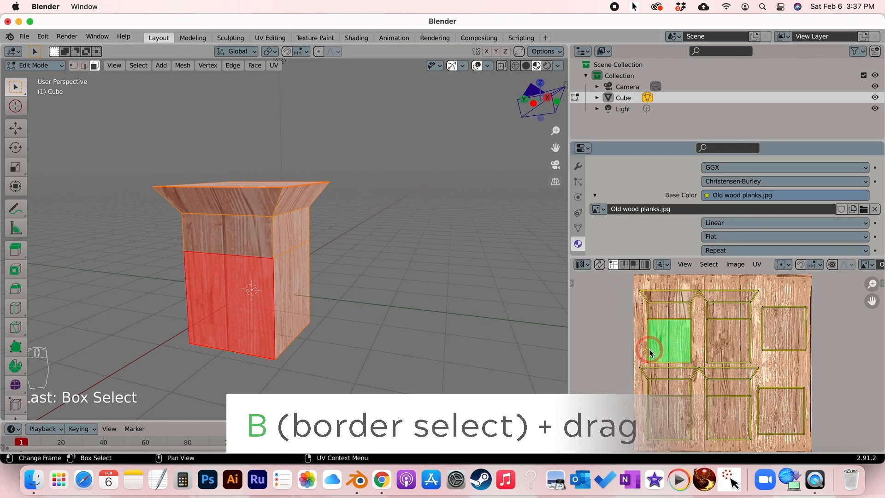
# - Try aligning the box-selected vertices vertically by scaling them to 0 along X
pyautogui.press('s')
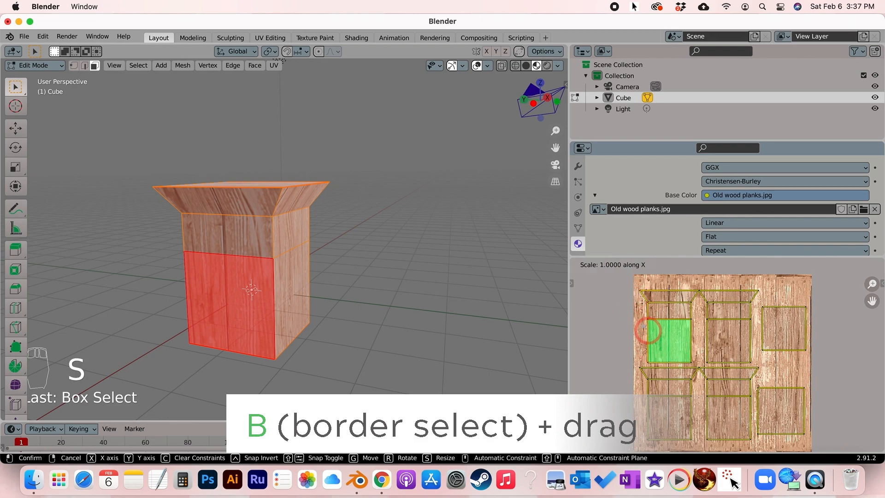
pyautogui.write('0')
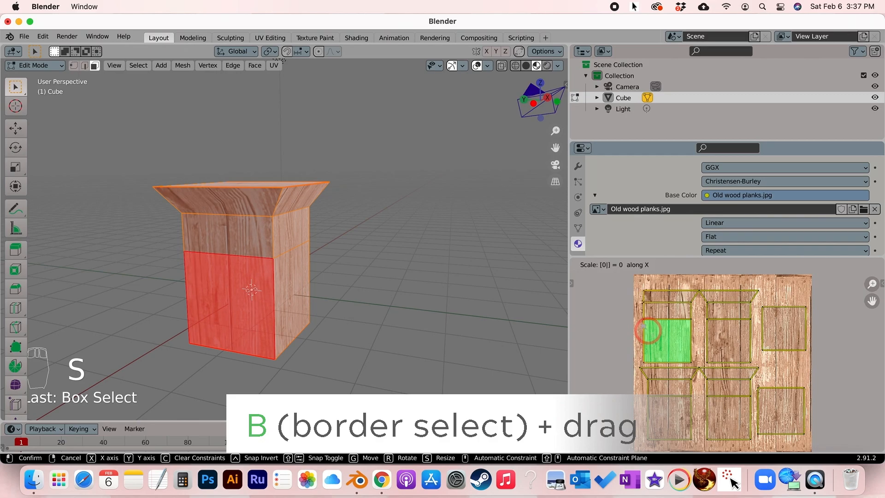
pyautogui.rightClick(646, 327)
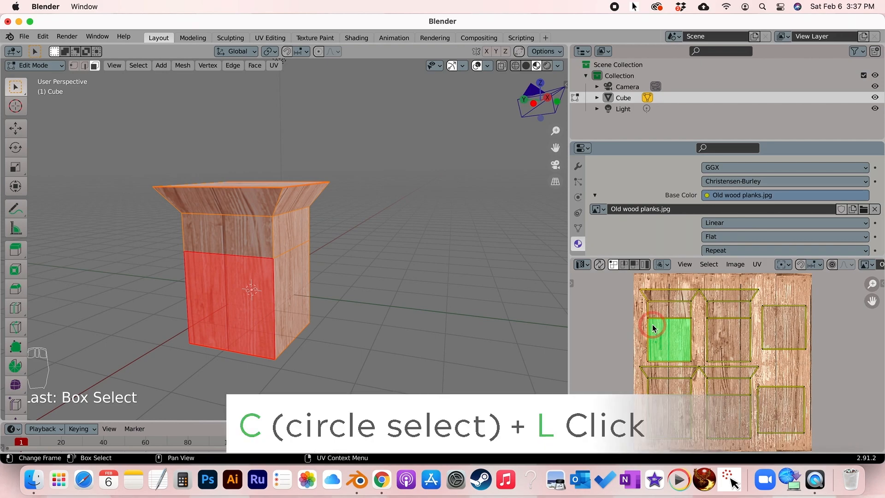
# - Deselect all UVs and circle-select the vertices along the right side of the middle islands
pyautogui.press('a')
pyautogui.press('a')
pyautogui.press('a')
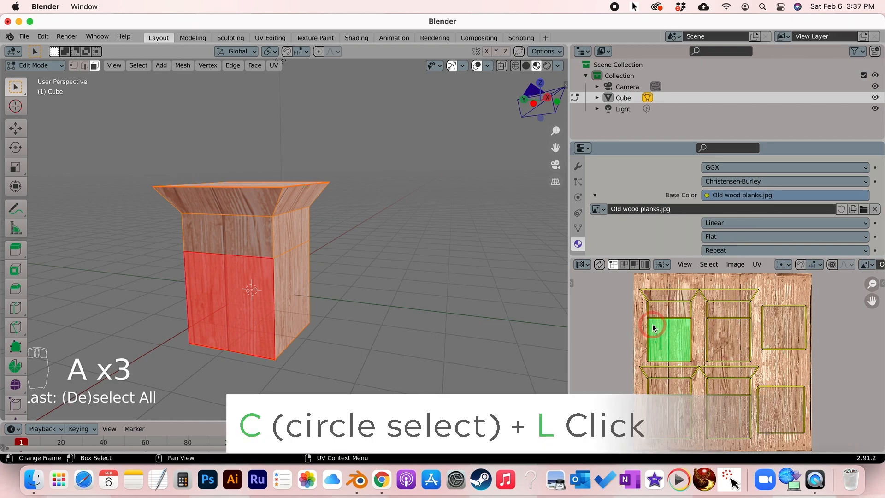
pyautogui.press('c')
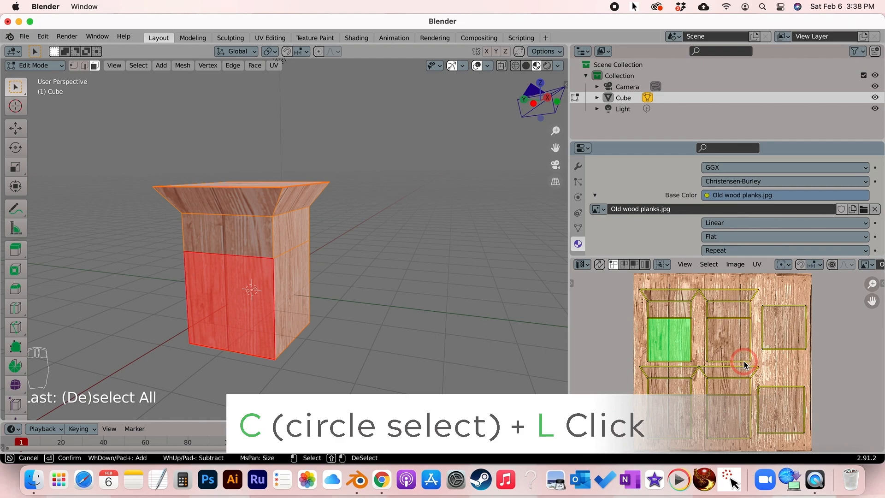
pyautogui.rightClick(749, 337)
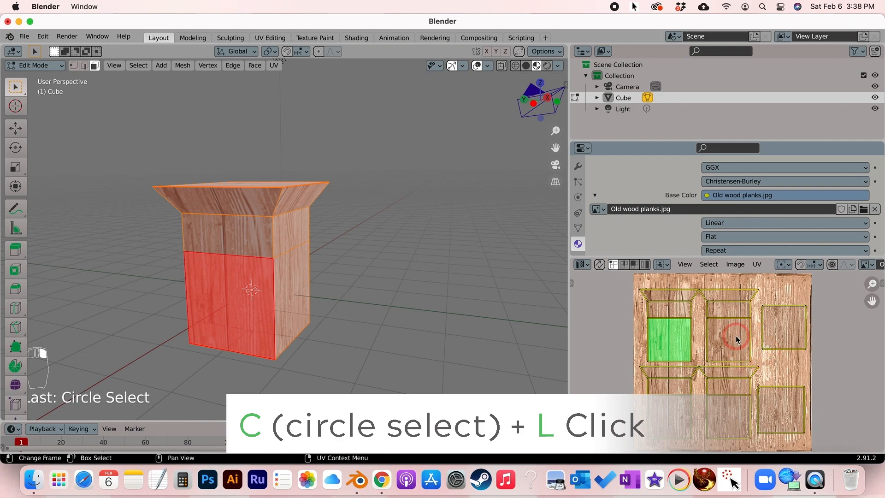
# - Try flattening the circle-selected vertices into one vertical line by scaling them to 0 along X
pyautogui.press('s')
pyautogui.press('x')
pyautogui.press('0')
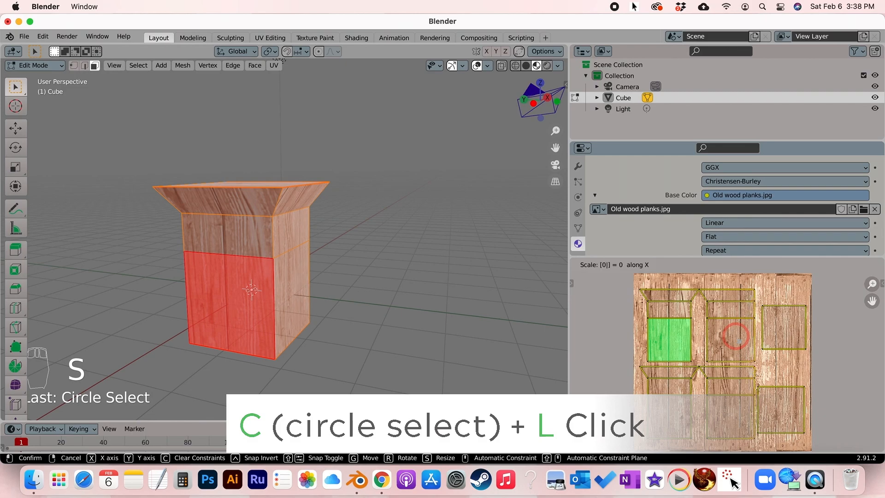
pyautogui.rightClick(743, 371)
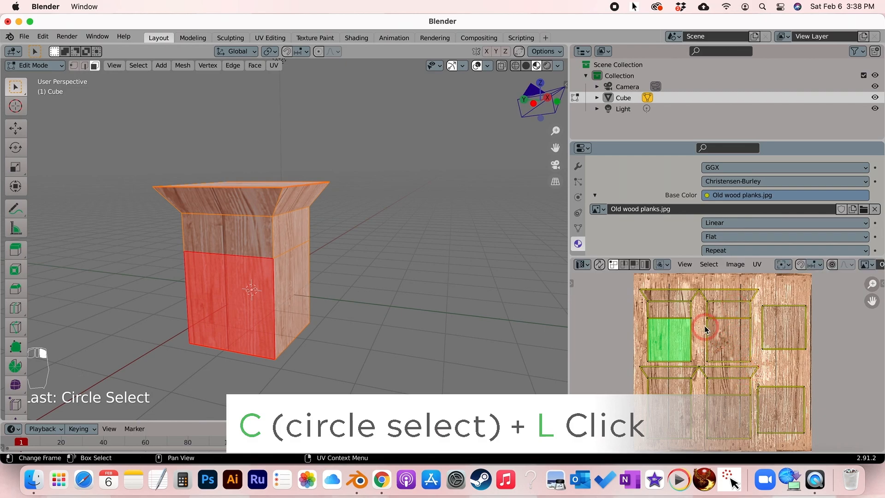
# - Deselect all UVs, and toggle the large lower front face's selection off and on directly on the 3D model
pyautogui.press('a')
pyautogui.press('a')
pyautogui.press('a')
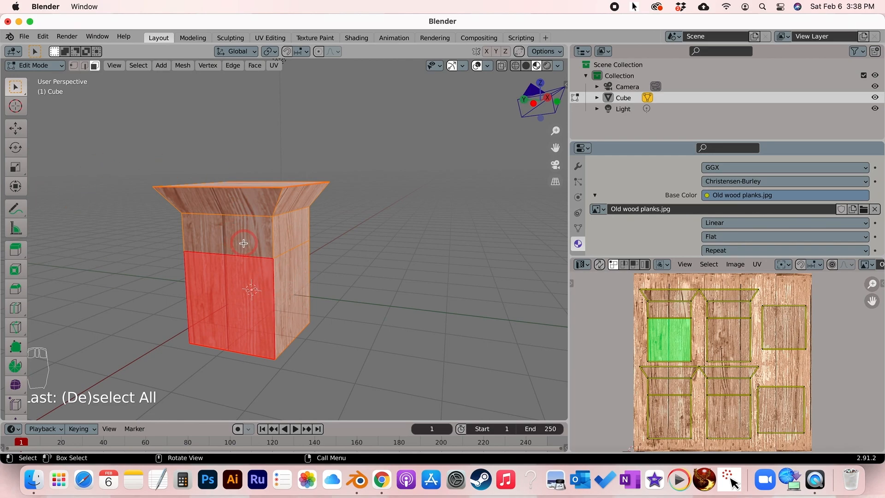
pyautogui.keyDown('shift'); pyautogui.click(208, 281); pyautogui.keyUp('shift')
pyautogui.keyDown('shift'); pyautogui.click(208, 280); pyautogui.keyUp('shift')
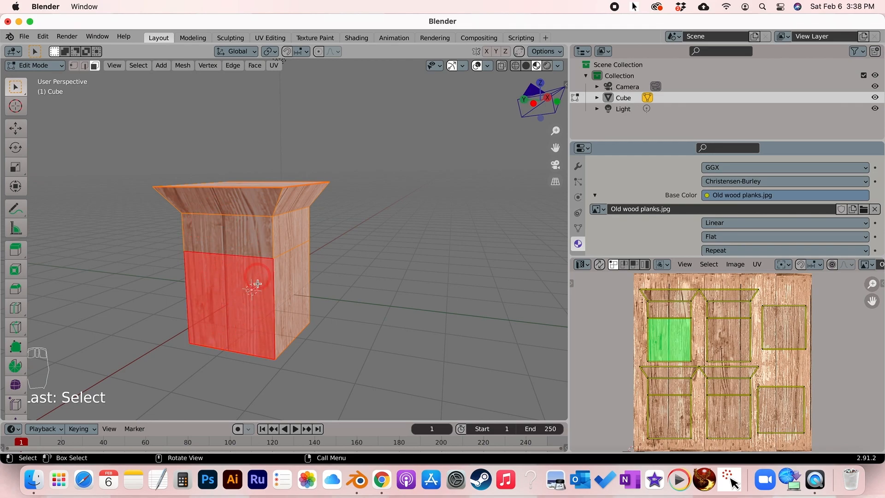
# - Unwrap the whole model with Follow Active Quads from the large lower front face, using the Even edge length mode
pyautogui.keyDown('shift'); pyautogui.click(210, 300); pyautogui.keyUp('shift')
pyautogui.keyDown('shift'); pyautogui.click(209, 300); pyautogui.keyUp('shift')
pyautogui.moveTo(244, 302); pyautogui.dragTo(250, 300, button='middle')
pyautogui.press('u')
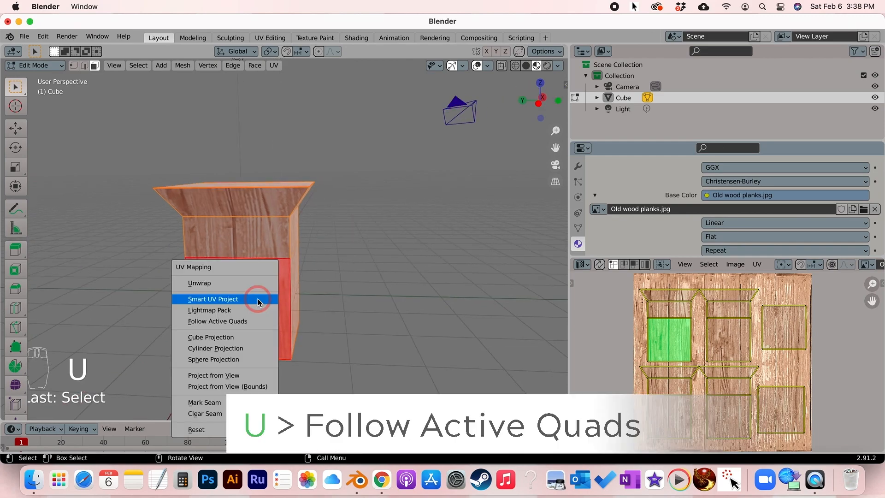
pyautogui.click(253, 322)
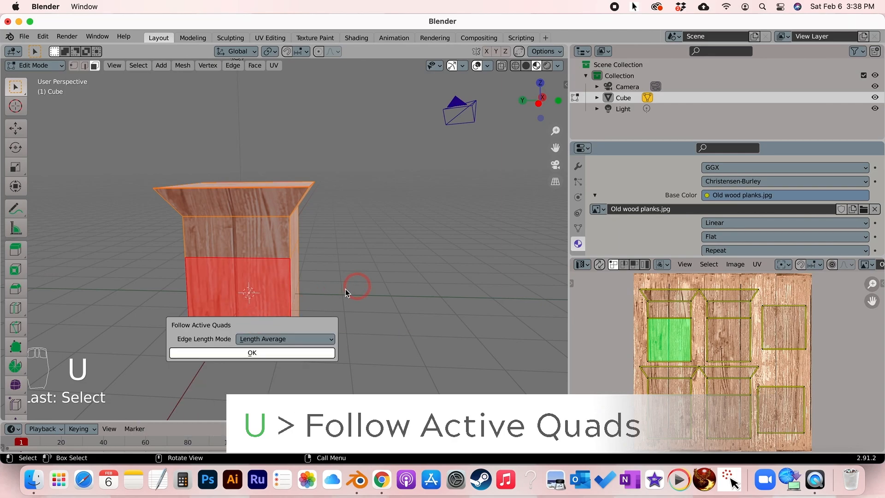
pyautogui.click(265, 341)
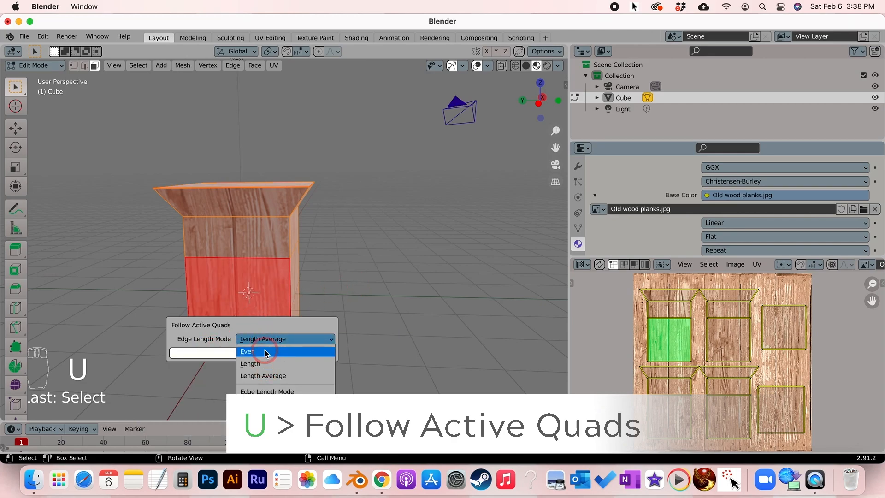
pyautogui.click(259, 352)
pyautogui.click(258, 352)
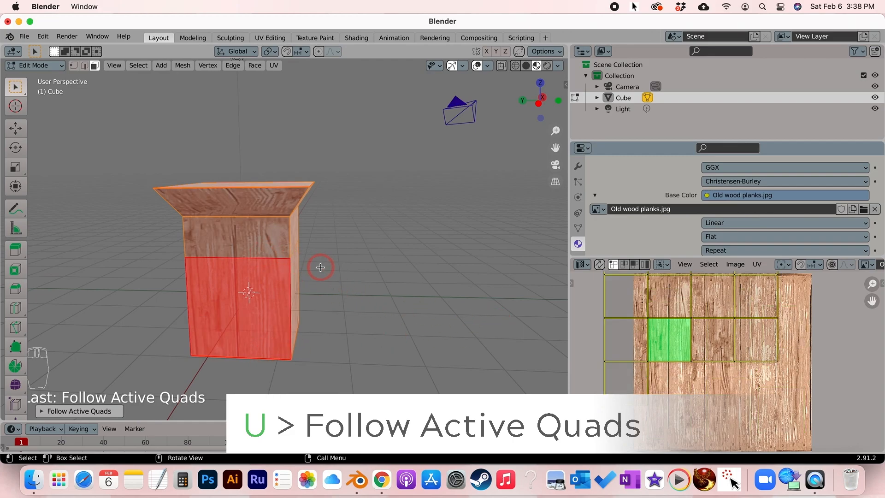
# - Examine the Follow Active Quads layout in the UV editor and how the wood texture runs across the model's faces
pyautogui.moveTo(293, 241)
pyautogui.mouseDown(button='middle')
pyautogui.moveTo(280, 241)
pyautogui.moveTo(296, 246)
pyautogui.mouseUp(button='middle')
pyautogui.moveTo(265, 277); pyautogui.dragTo(225, 268, button='middle')
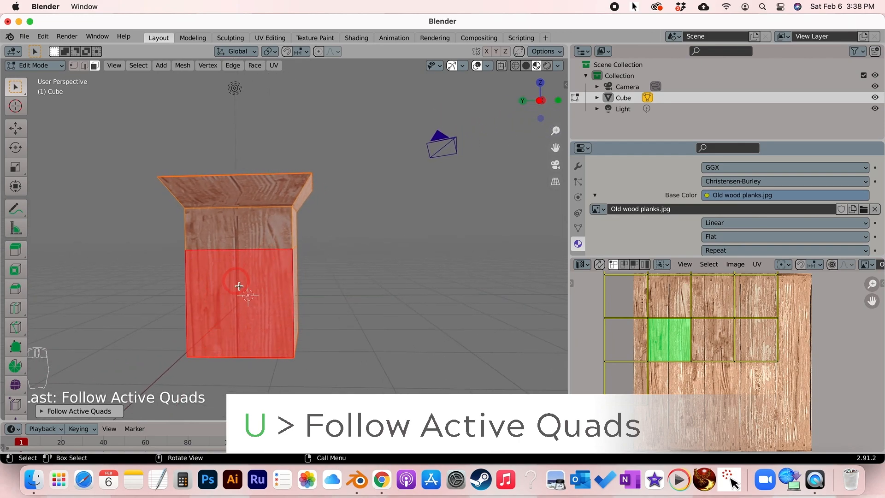
pyautogui.scroll(5, 716, 336)
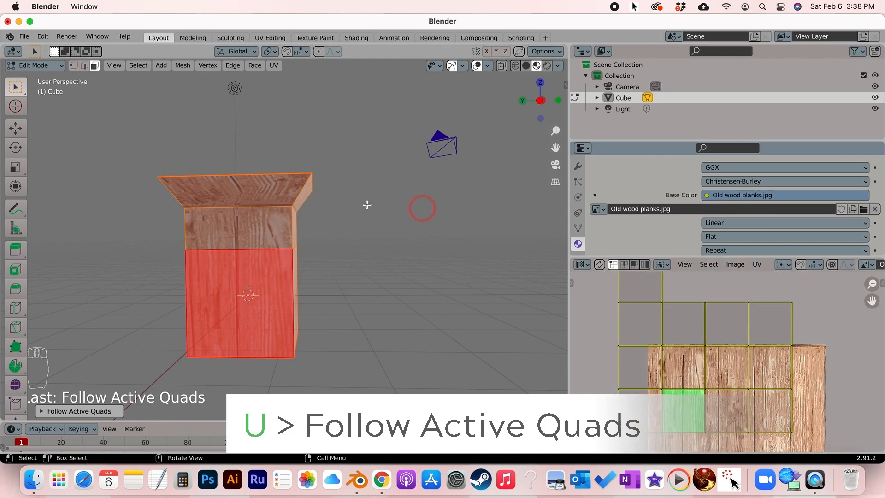
pyautogui.scroll(-1, 700, 369)
pyautogui.scroll(5, 701, 370)
pyautogui.hscroll(-5, 701, 369)
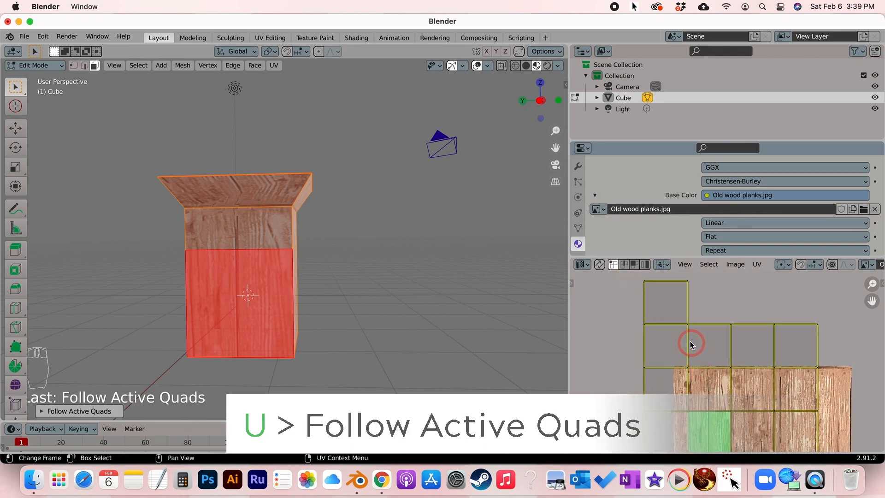
pyautogui.moveTo(296, 241); pyautogui.dragTo(306, 251, button='middle')
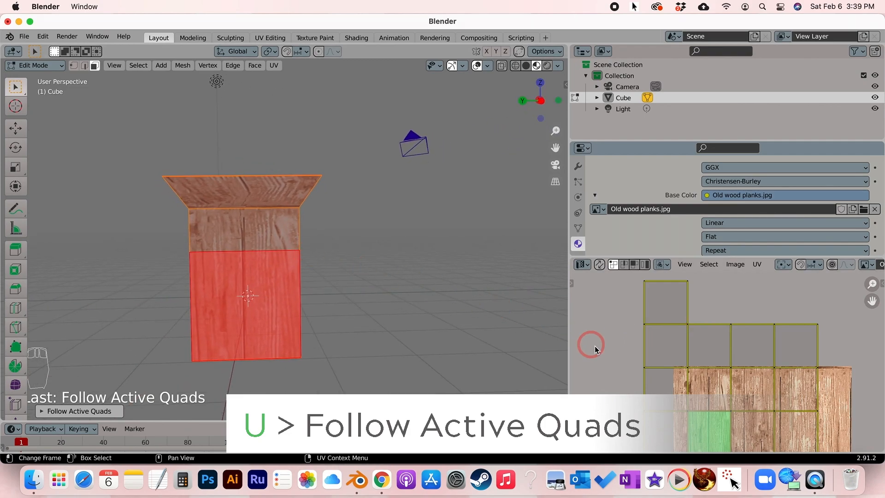
pyautogui.moveTo(435, 286); pyautogui.dragTo(435, 289, button='middle')
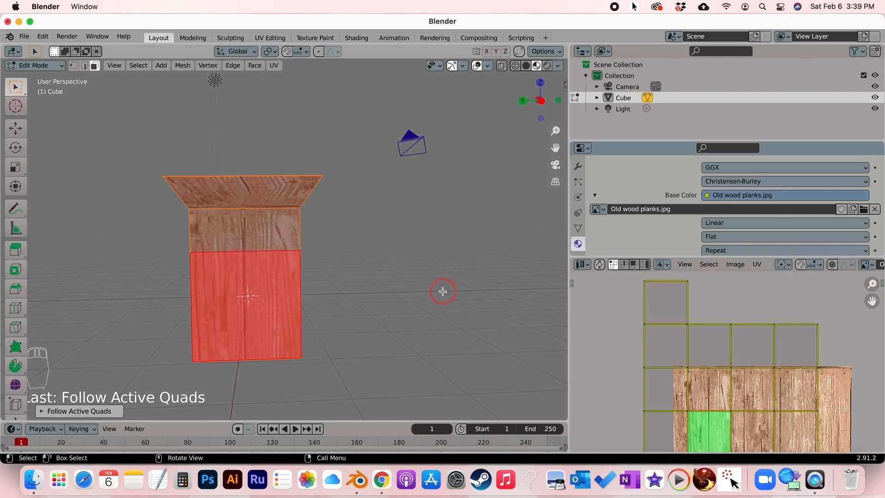
pyautogui.moveTo(435, 288); pyautogui.dragTo(436, 288, button='middle')
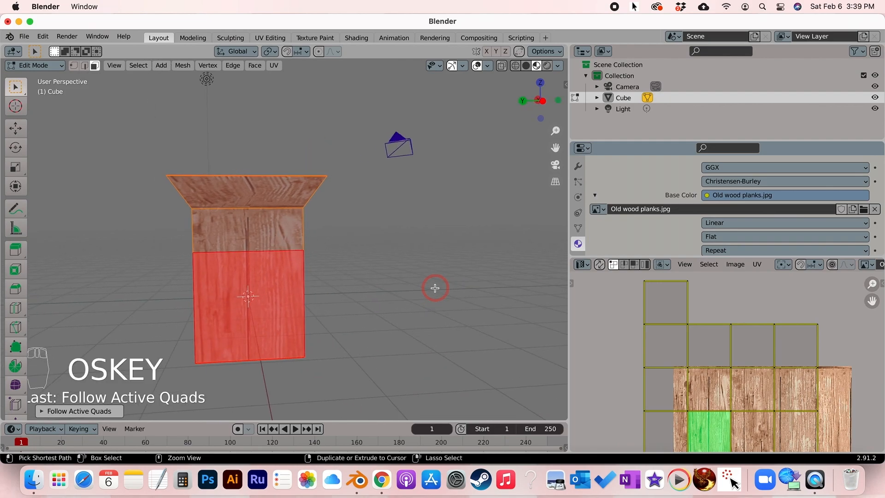
# - Undo the Follow Active Quads unwrap
pyautogui.press('super+z')
pyautogui.scroll(-5, 737, 344)
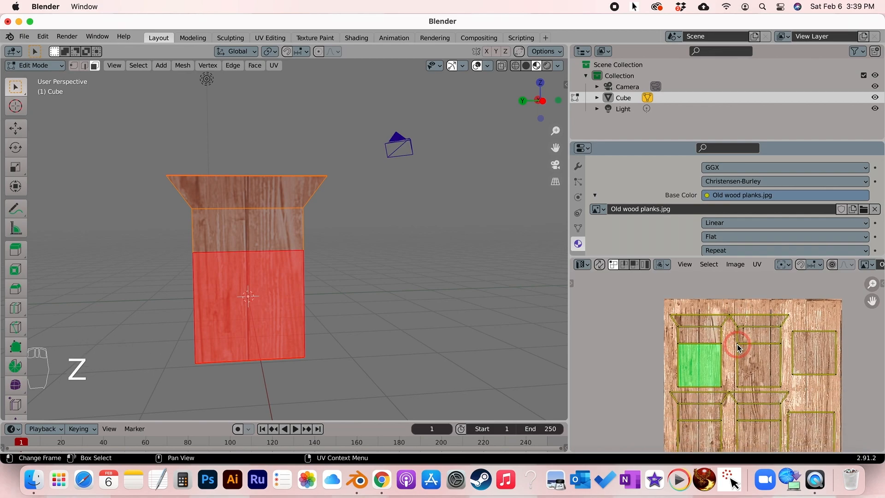
pyautogui.scroll(-3, 737, 344)
pyautogui.hscroll(3, 737, 344)
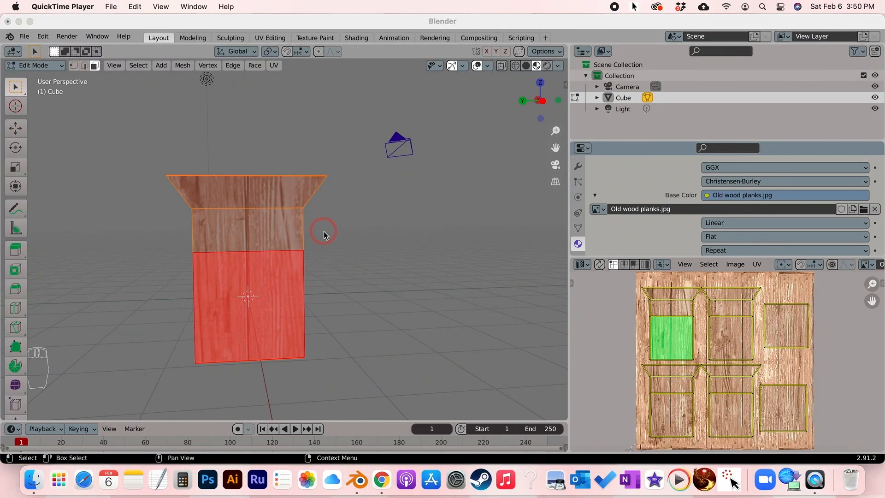
# - Make the upper front face the active face and select all faces of the model
pyautogui.scroll(4, 325, 231)
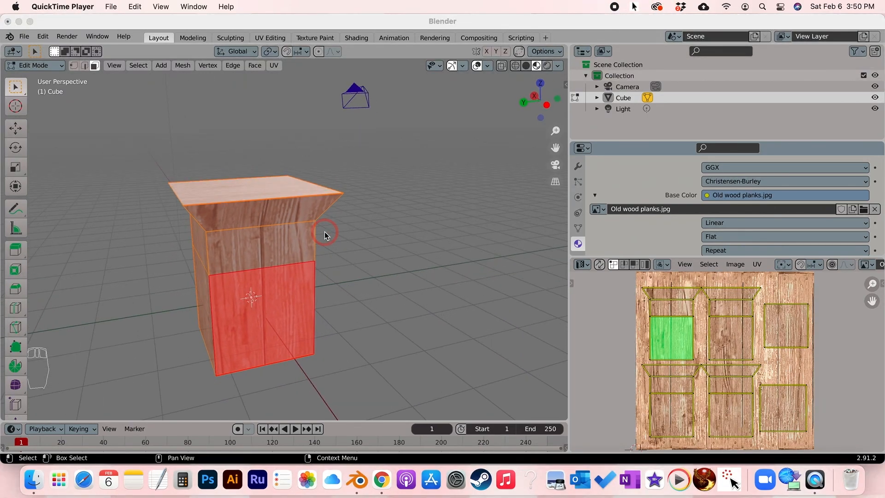
pyautogui.hscroll(-3, 332, 239)
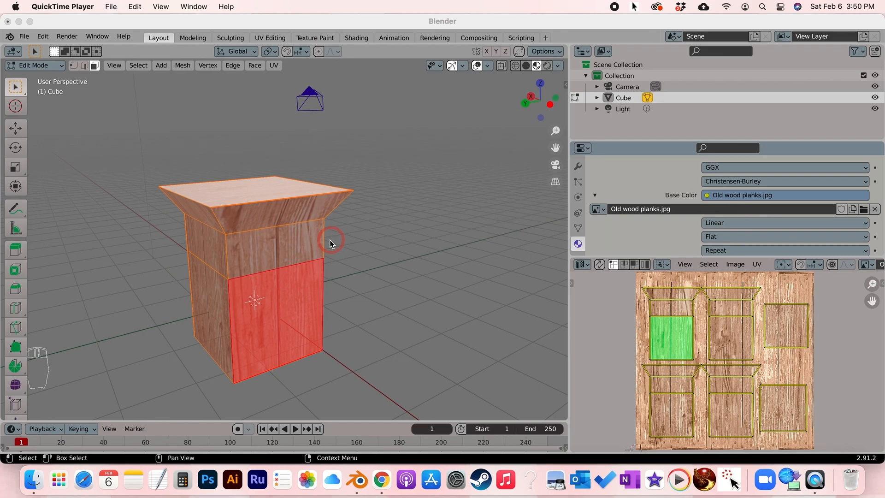
pyautogui.scroll(-1, 323, 244)
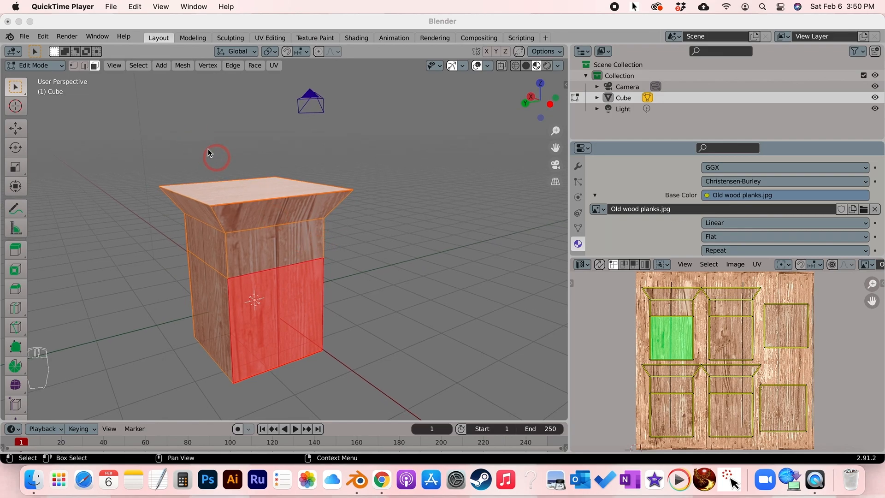
pyautogui.click(286, 235)
pyautogui.click(286, 234)
pyautogui.press('a')
pyautogui.press('a')
pyautogui.press('a')
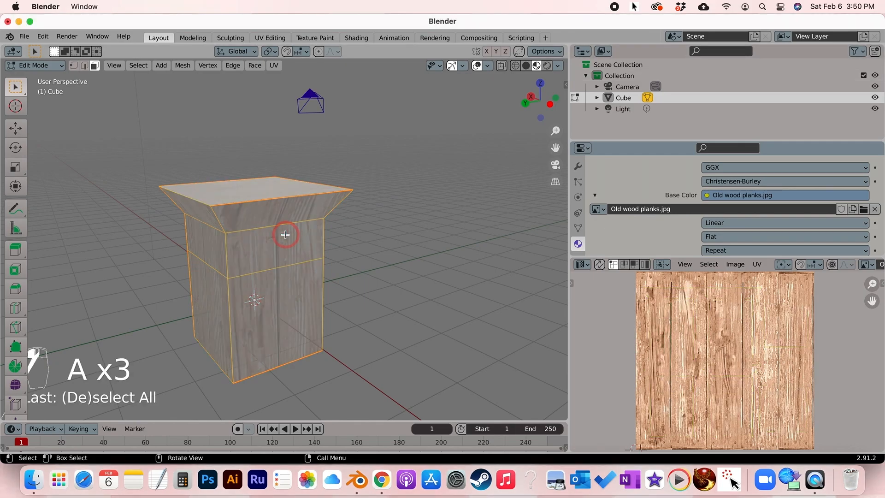
pyautogui.press('a')
pyautogui.scroll(-1, 464, 274)
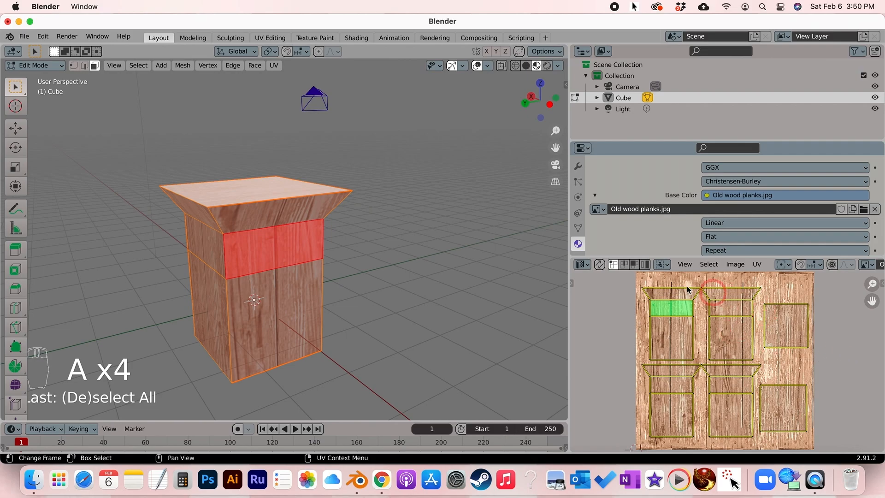
# - Create a new 1024 × 1024 px image with the Color Grid generated type in the UV editor
pyautogui.click(733, 267)
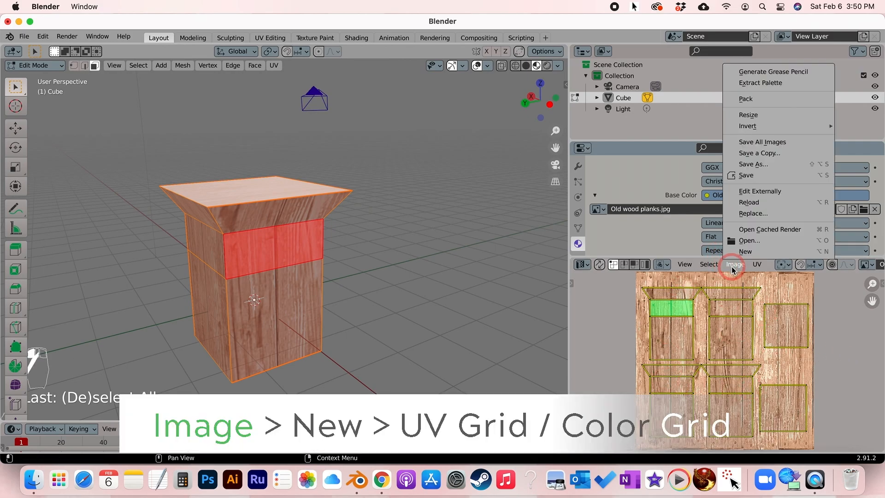
pyautogui.click(744, 252)
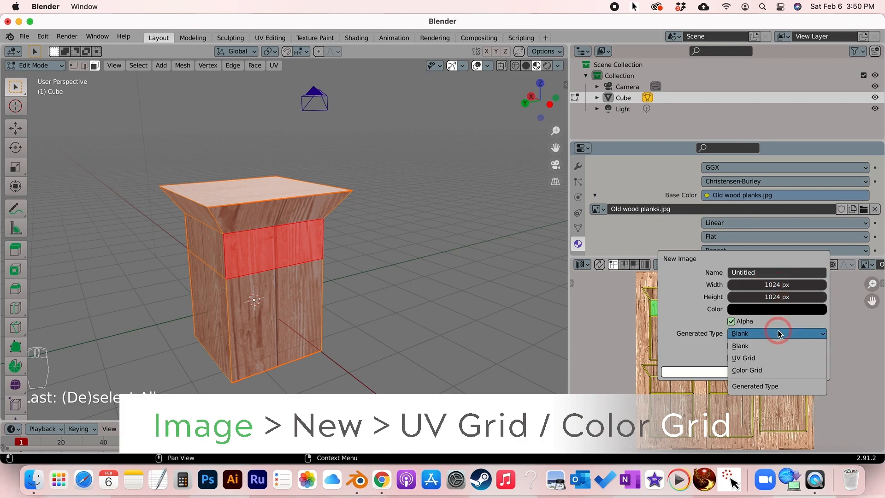
pyautogui.click(763, 370)
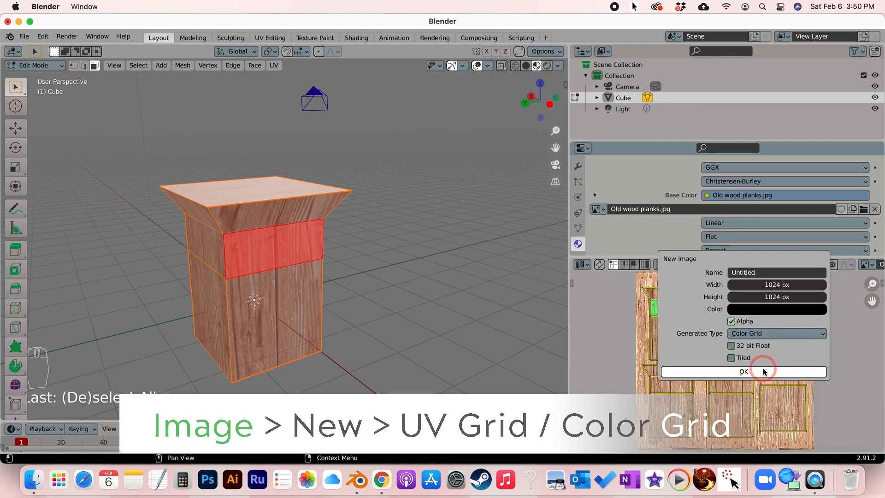
pyautogui.click(763, 370)
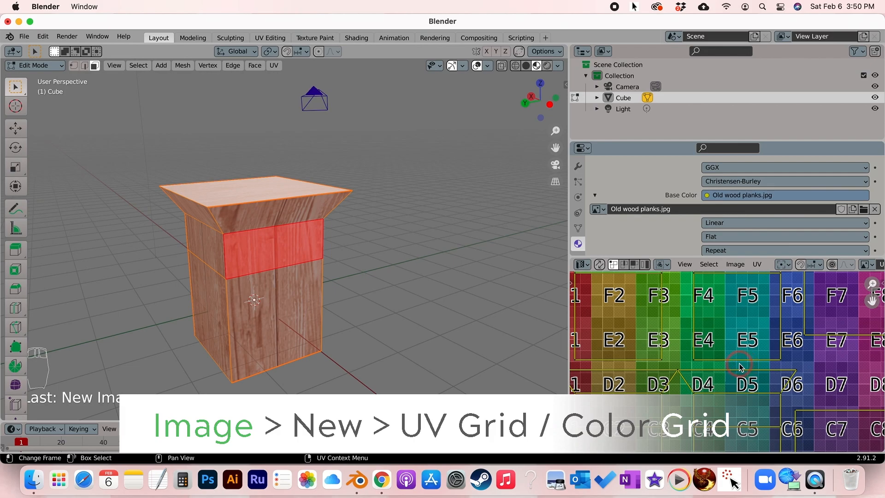
pyautogui.hotkey('alt', '-')
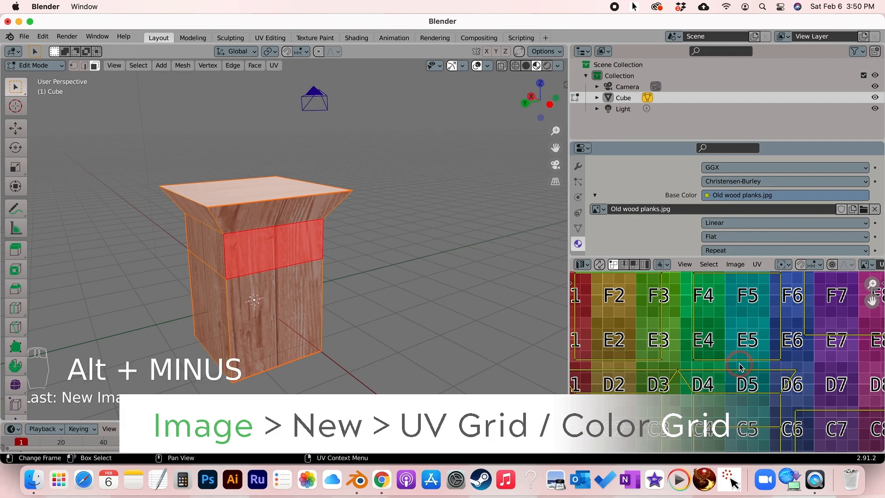
pyautogui.press('super')
pyautogui.press('-')
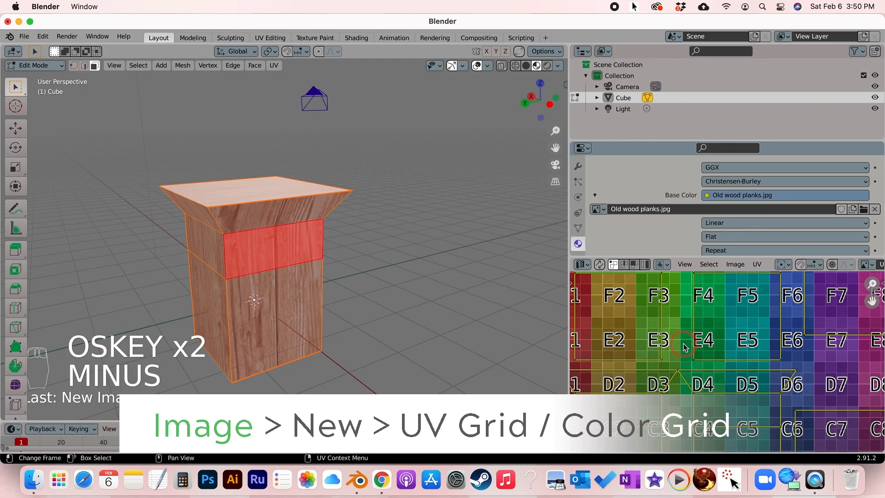
pyautogui.scroll(-5, 684, 346)
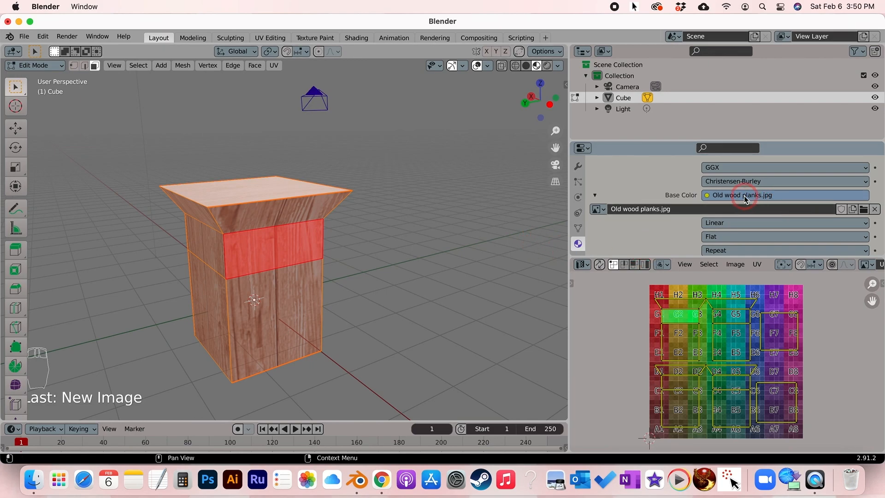
# - Replace the wood planks texture in the material's Base Color with the Untitled color grid image
pyautogui.click(715, 199)
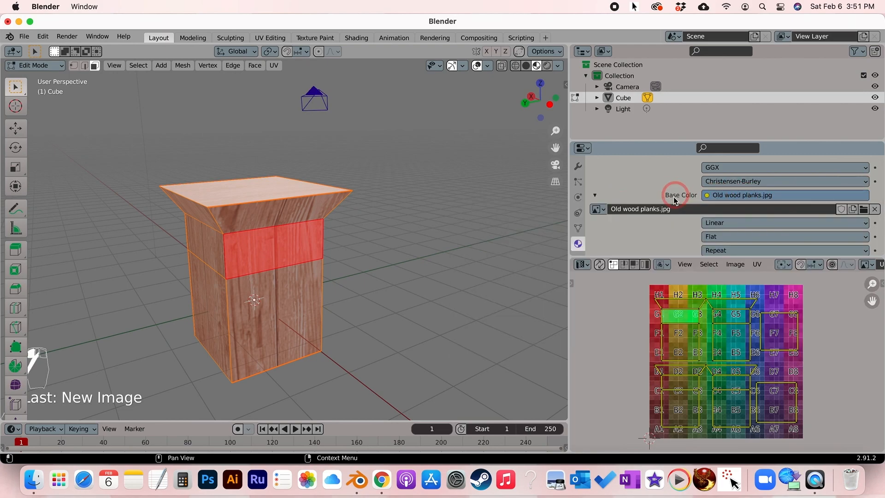
pyautogui.click(599, 211)
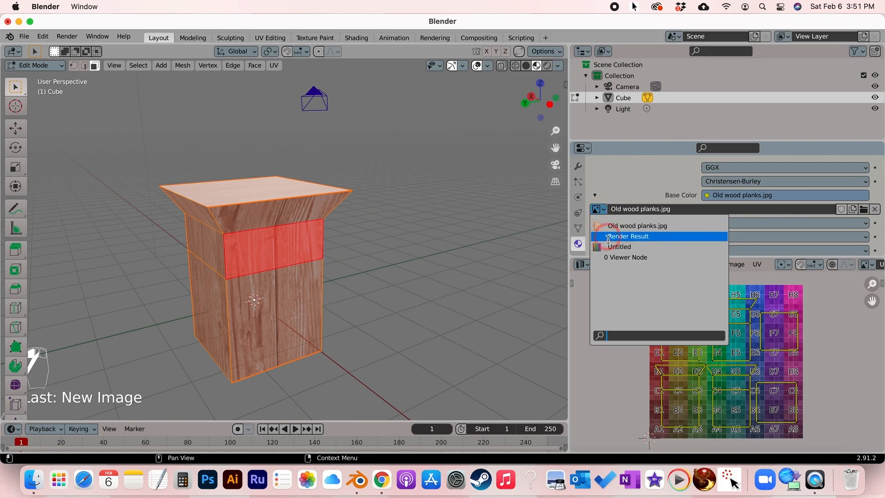
pyautogui.click(612, 247)
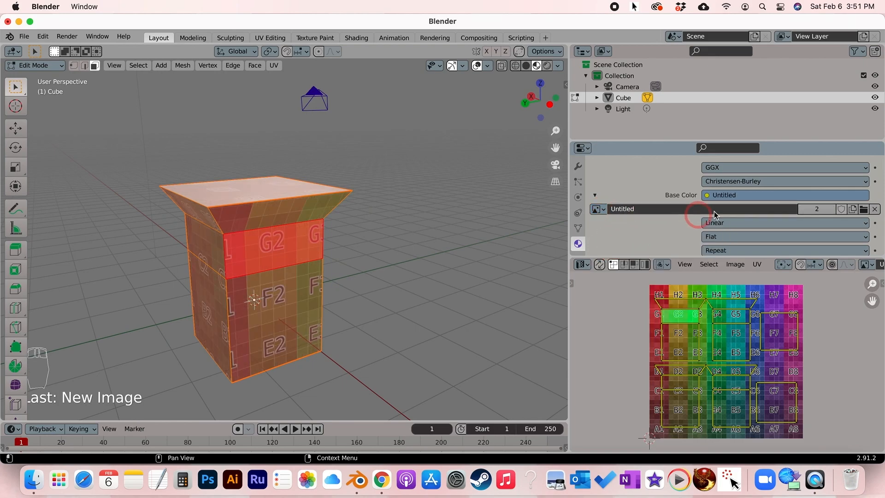
pyautogui.scroll(5, 677, 194)
pyautogui.scroll(-5, 685, 190)
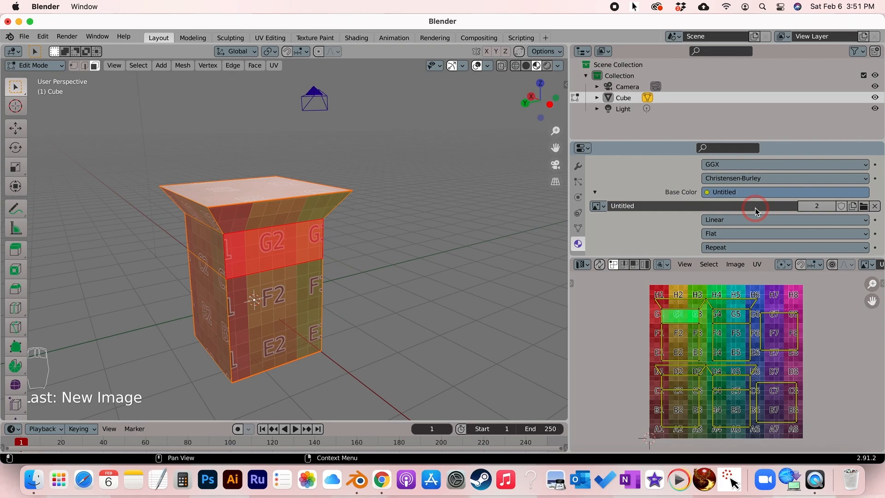
pyautogui.click(599, 206)
pyautogui.click(616, 245)
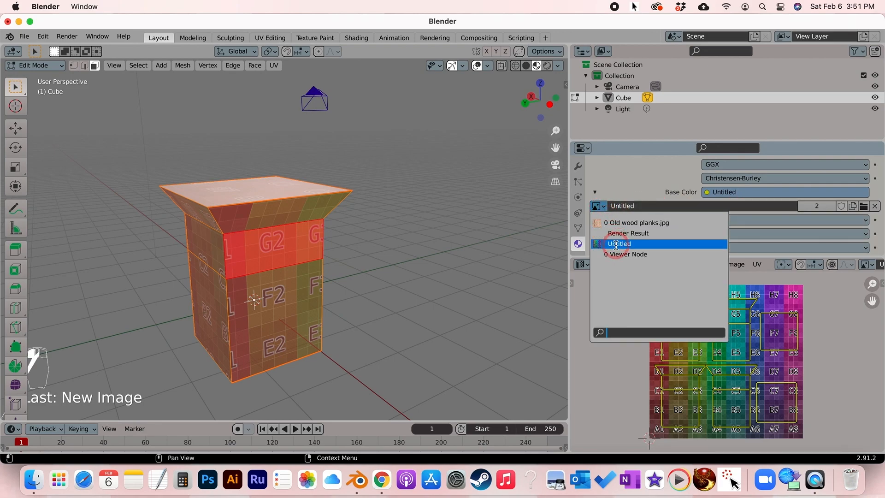
pyautogui.click(616, 245)
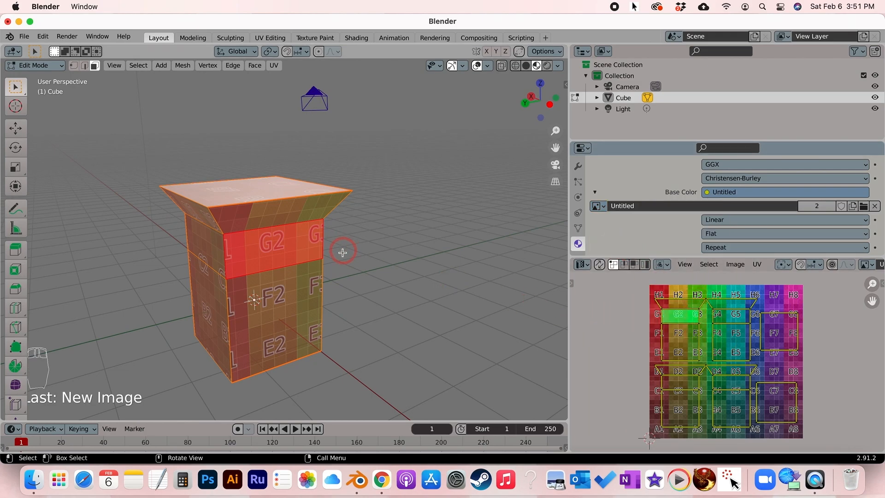
# - Select the upper and lower side faces one at a time to check where each lies on the color grid
pyautogui.moveTo(302, 251); pyautogui.dragTo(323, 264, button='middle')
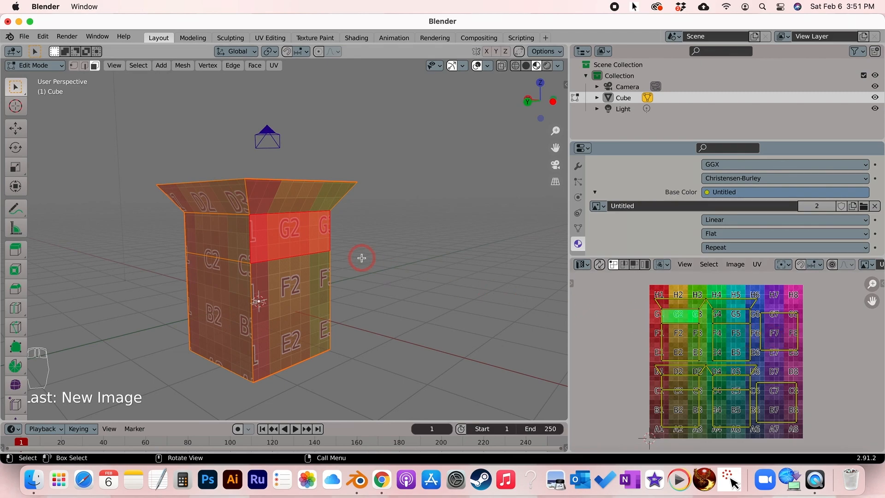
pyautogui.click(301, 239)
pyautogui.click(233, 236)
pyautogui.click(241, 296)
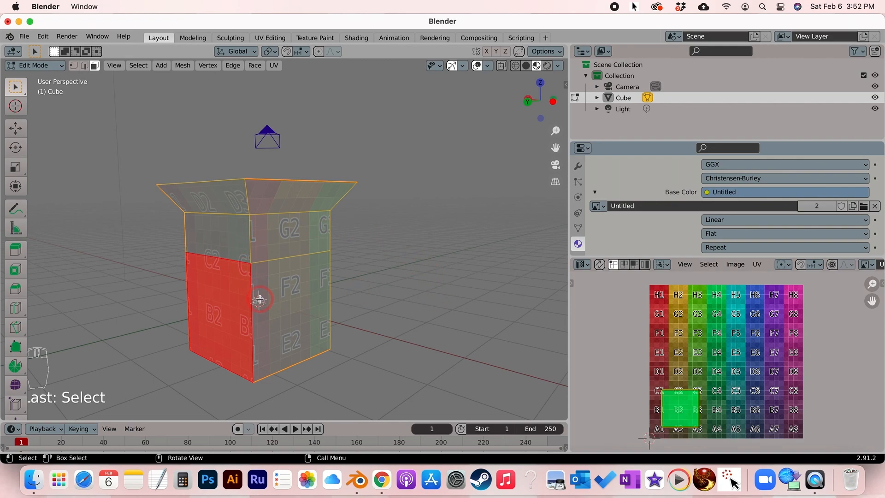
pyautogui.click(286, 297)
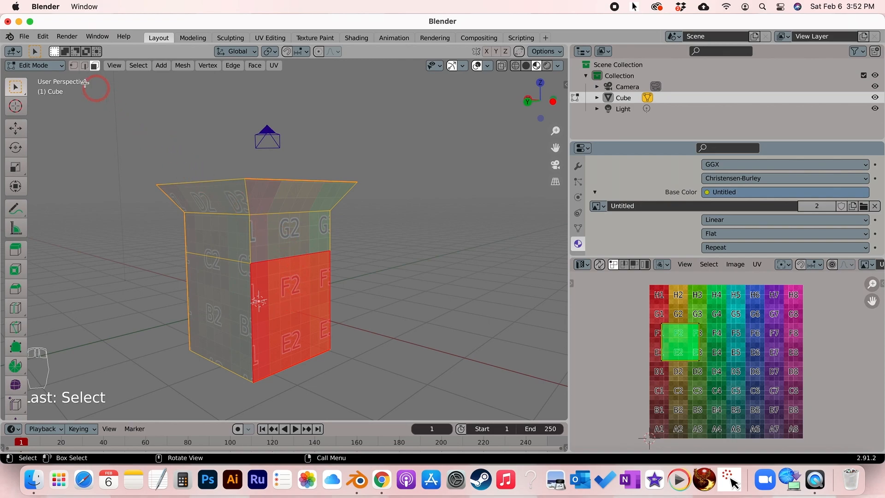
# - Switch the mesh to edge selection mode and select all edges of the model
pyautogui.click(84, 66)
pyautogui.click(251, 283)
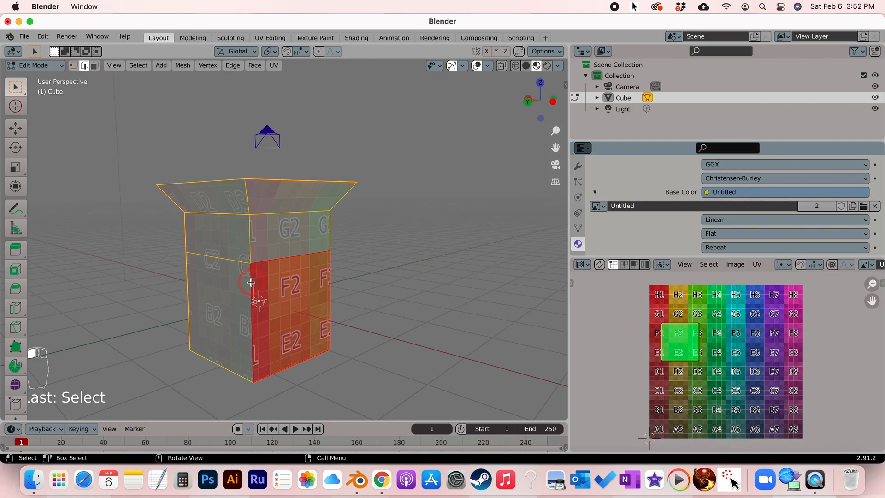
pyautogui.click(256, 280)
pyautogui.press('a')
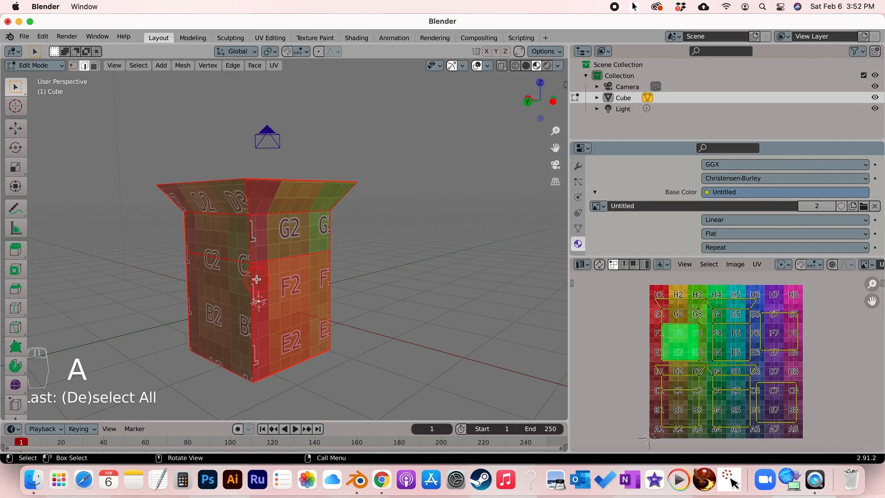
# - Mark all the selected edges of the model as seams
pyautogui.rightClick(256, 279)
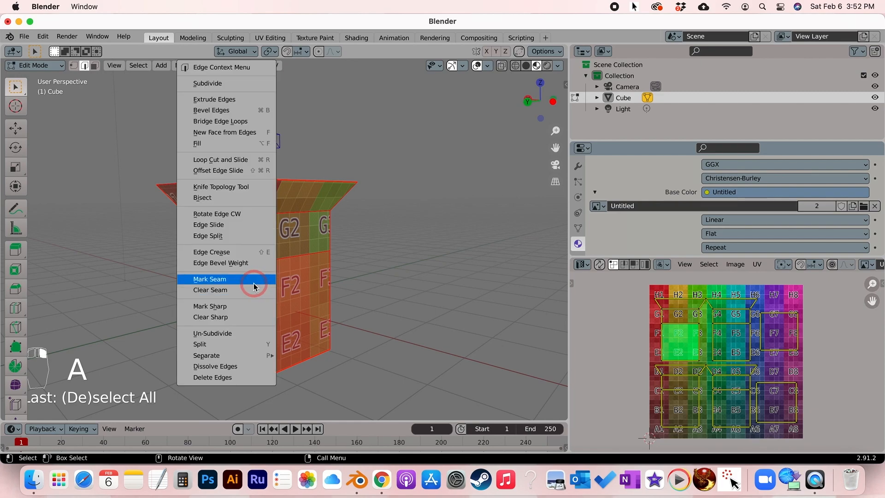
pyautogui.click(254, 281)
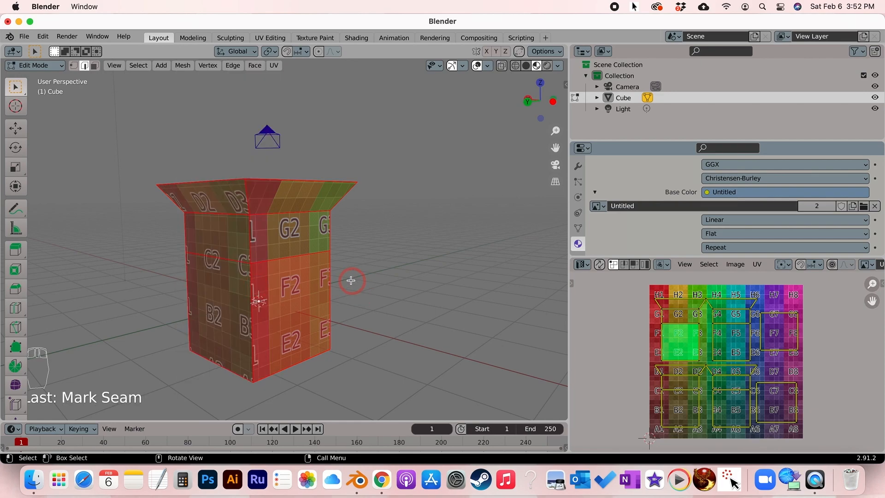
# - In face selection mode, clear the selection, select one side's lower, upper and flared top faces together, and unwrap them
pyautogui.click(84, 67)
pyautogui.click(210, 255)
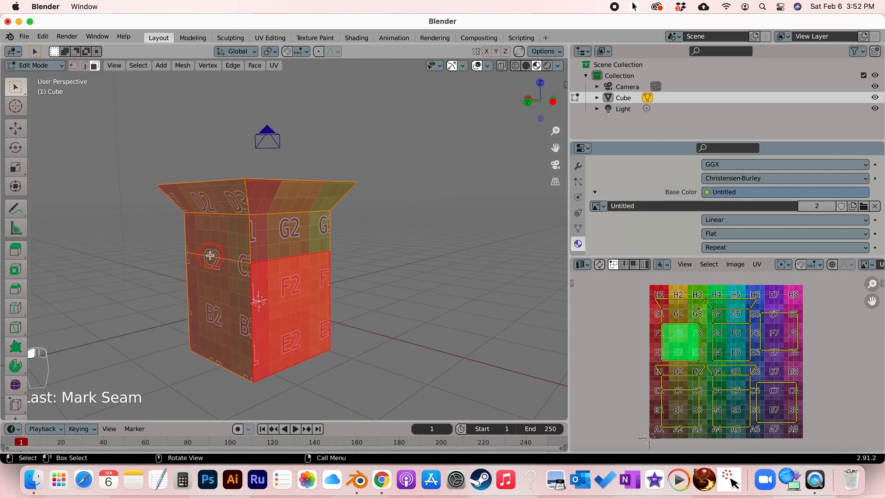
pyautogui.press('a')
pyautogui.press('a')
pyautogui.press('a')
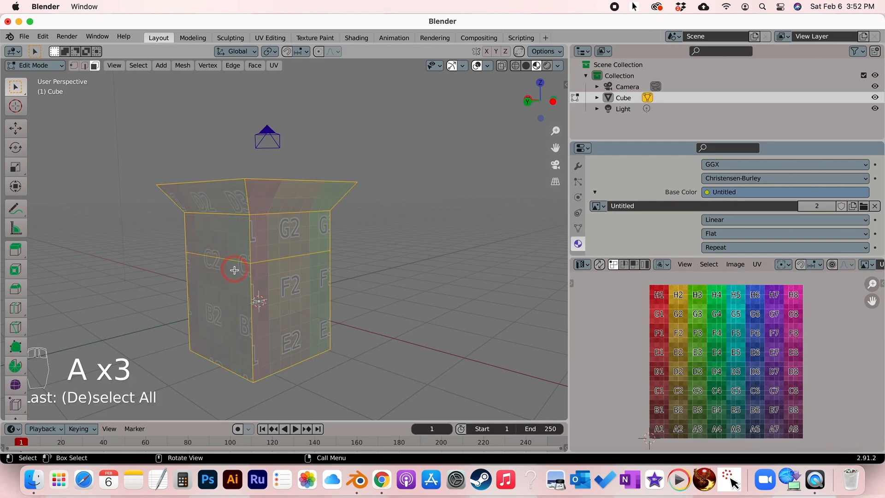
pyautogui.click(277, 288)
pyautogui.click(286, 240)
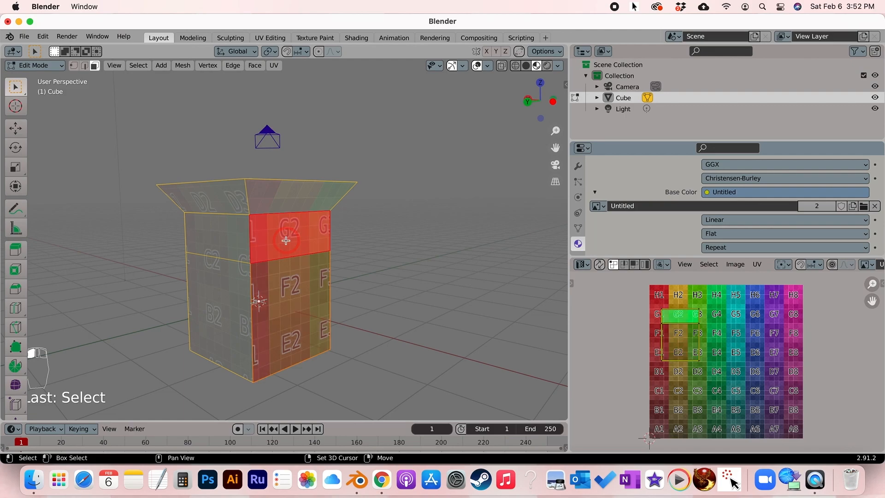
pyautogui.click(304, 201)
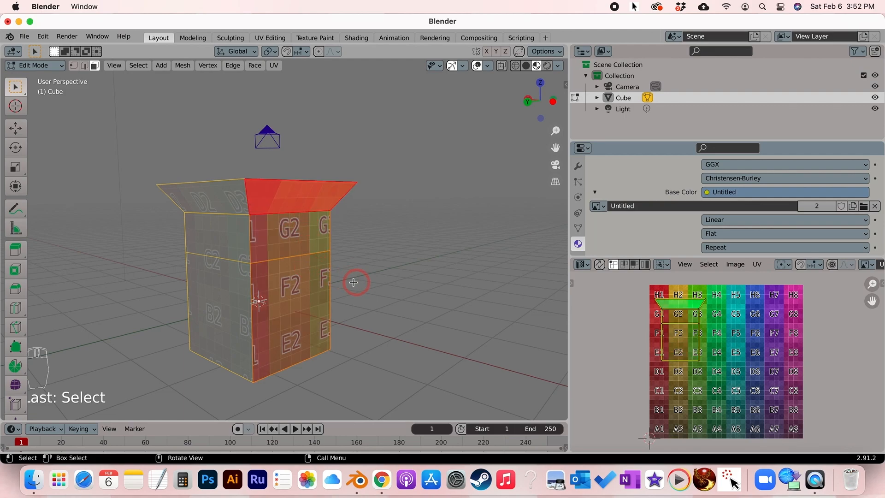
pyautogui.press('u')
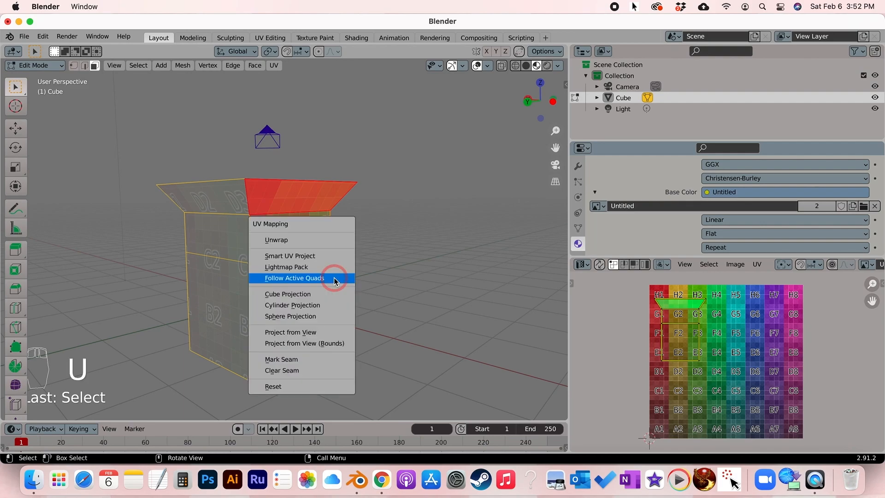
pyautogui.click(311, 242)
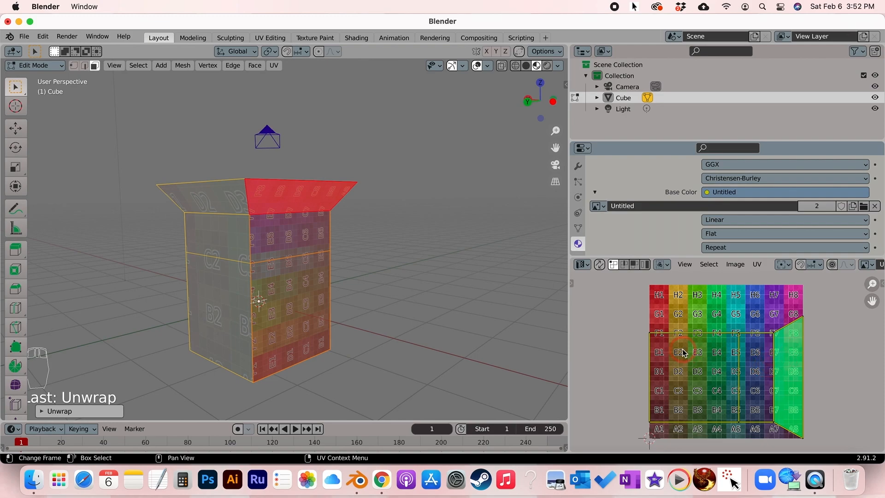
# - Select the unwrapped strip in UV island selection mode and rotate it about a quarter turn so the flared face points up
pyautogui.moveTo(450, 316); pyautogui.dragTo(391, 282, button='middle')
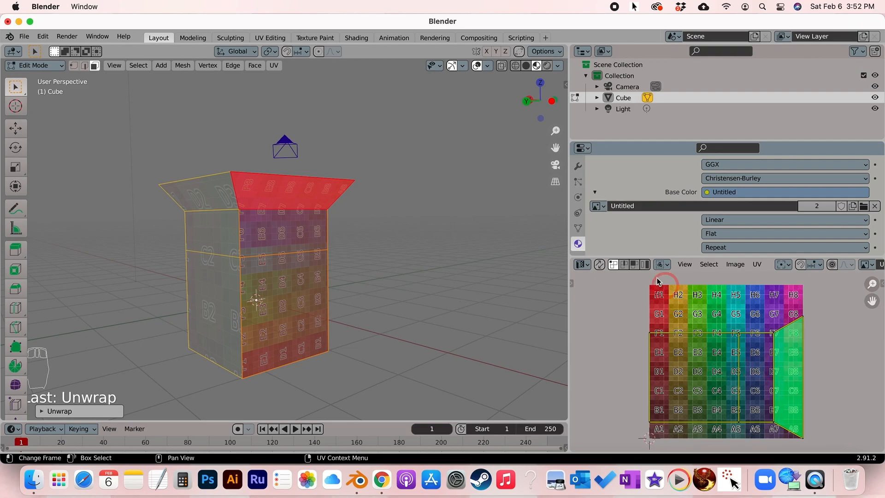
pyautogui.click(645, 264)
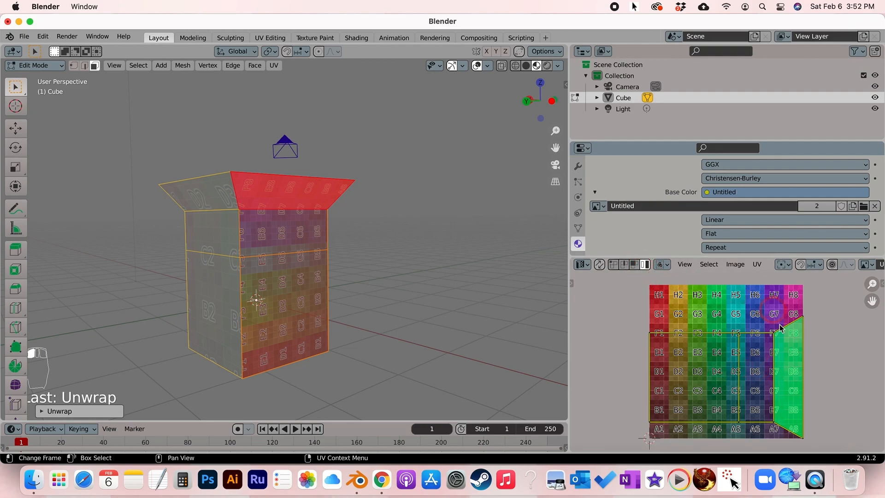
pyautogui.keyDown('shift'); pyautogui.click(783, 365); pyautogui.keyUp('shift')
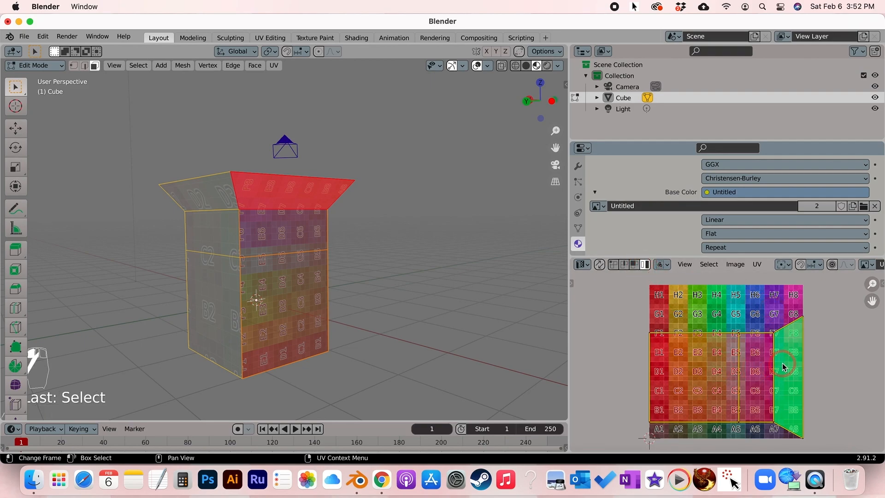
pyautogui.press('r')
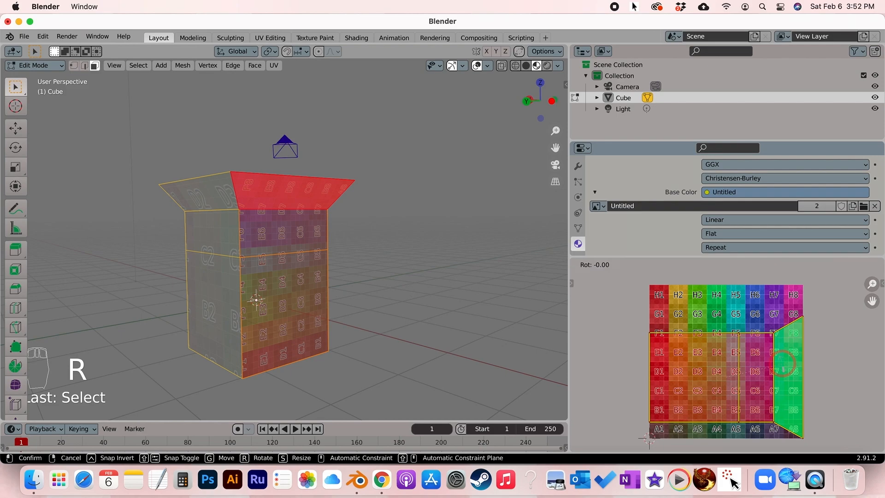
pyautogui.rightClick(784, 366)
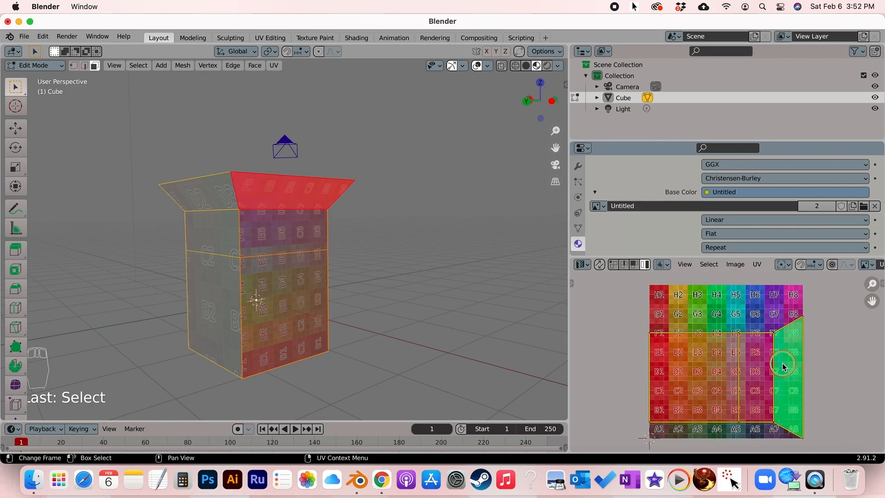
pyautogui.press('r')
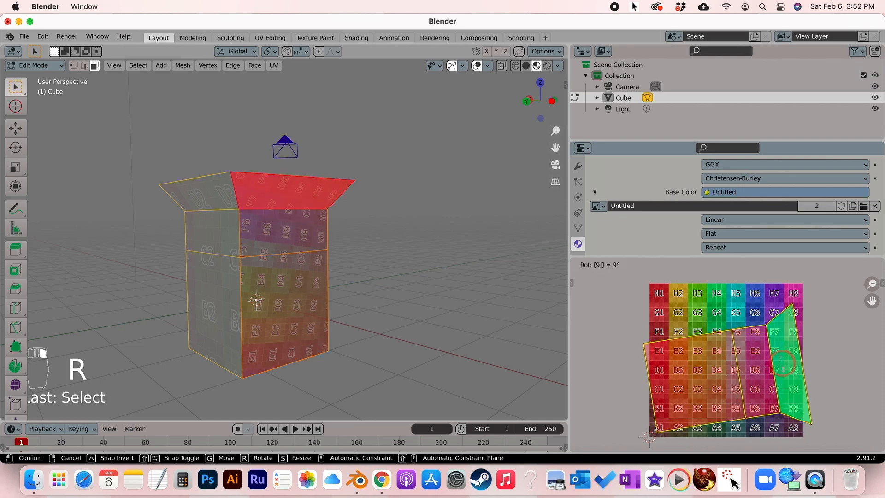
pyautogui.click(791, 379)
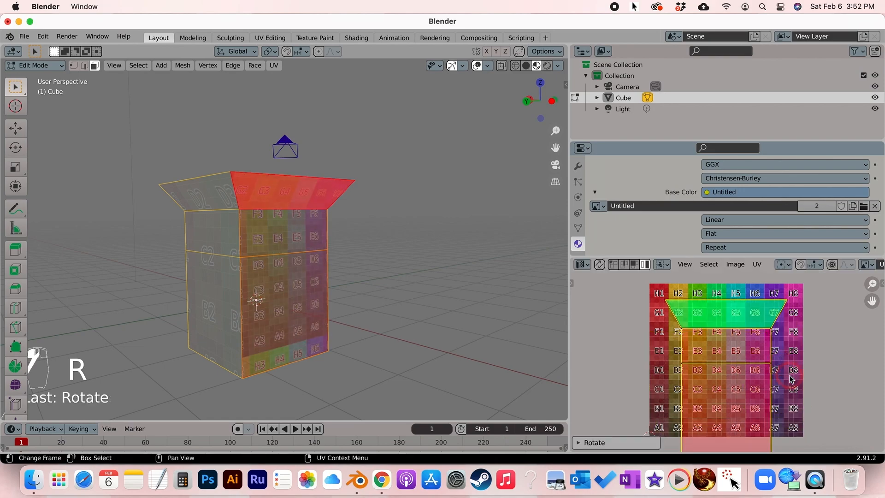
# - Scale the UV island down to fit inside the color grid and move it to span rows B to G
pyautogui.press('s')
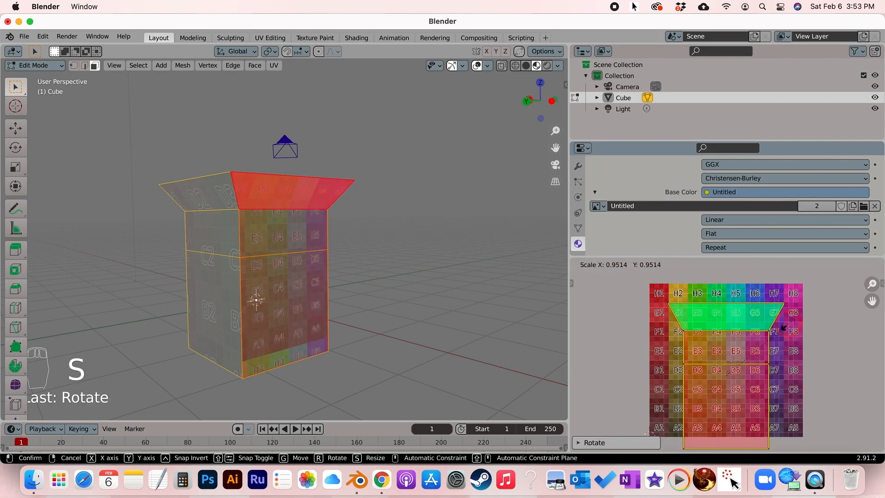
pyautogui.click(777, 338)
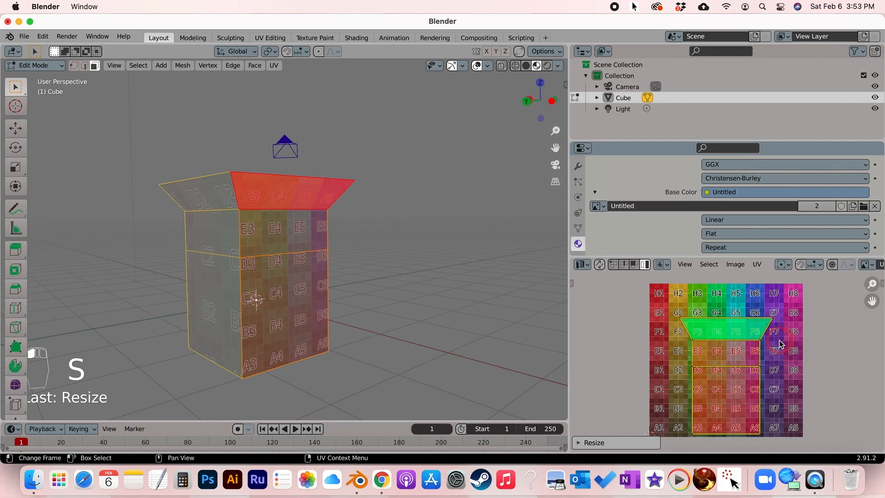
pyautogui.press('g')
pyautogui.click(772, 329)
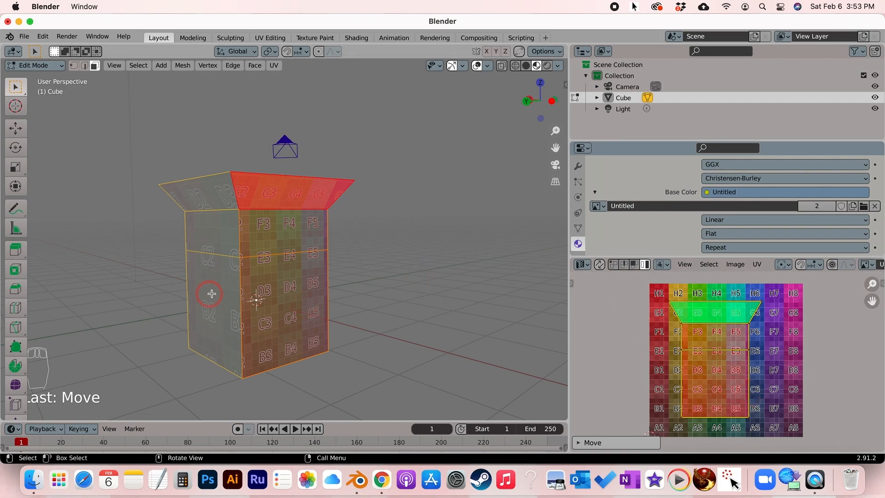
pyautogui.moveTo(274, 238); pyautogui.dragTo(331, 247, button='middle')
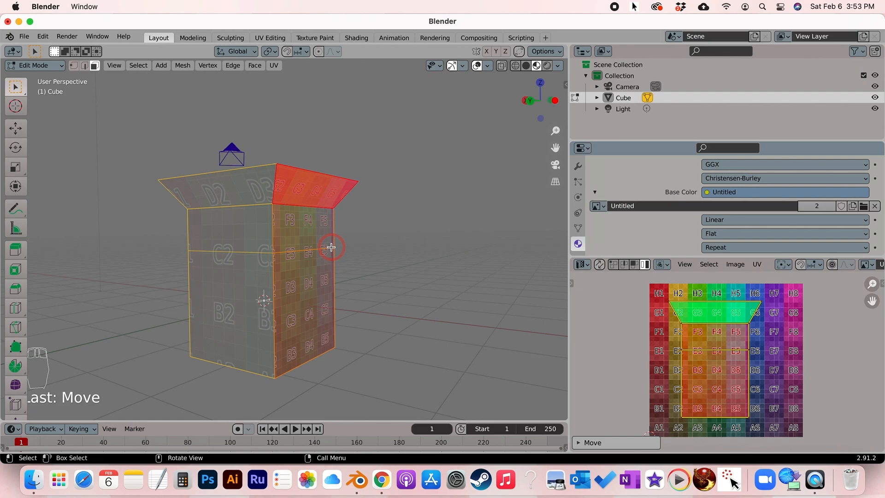